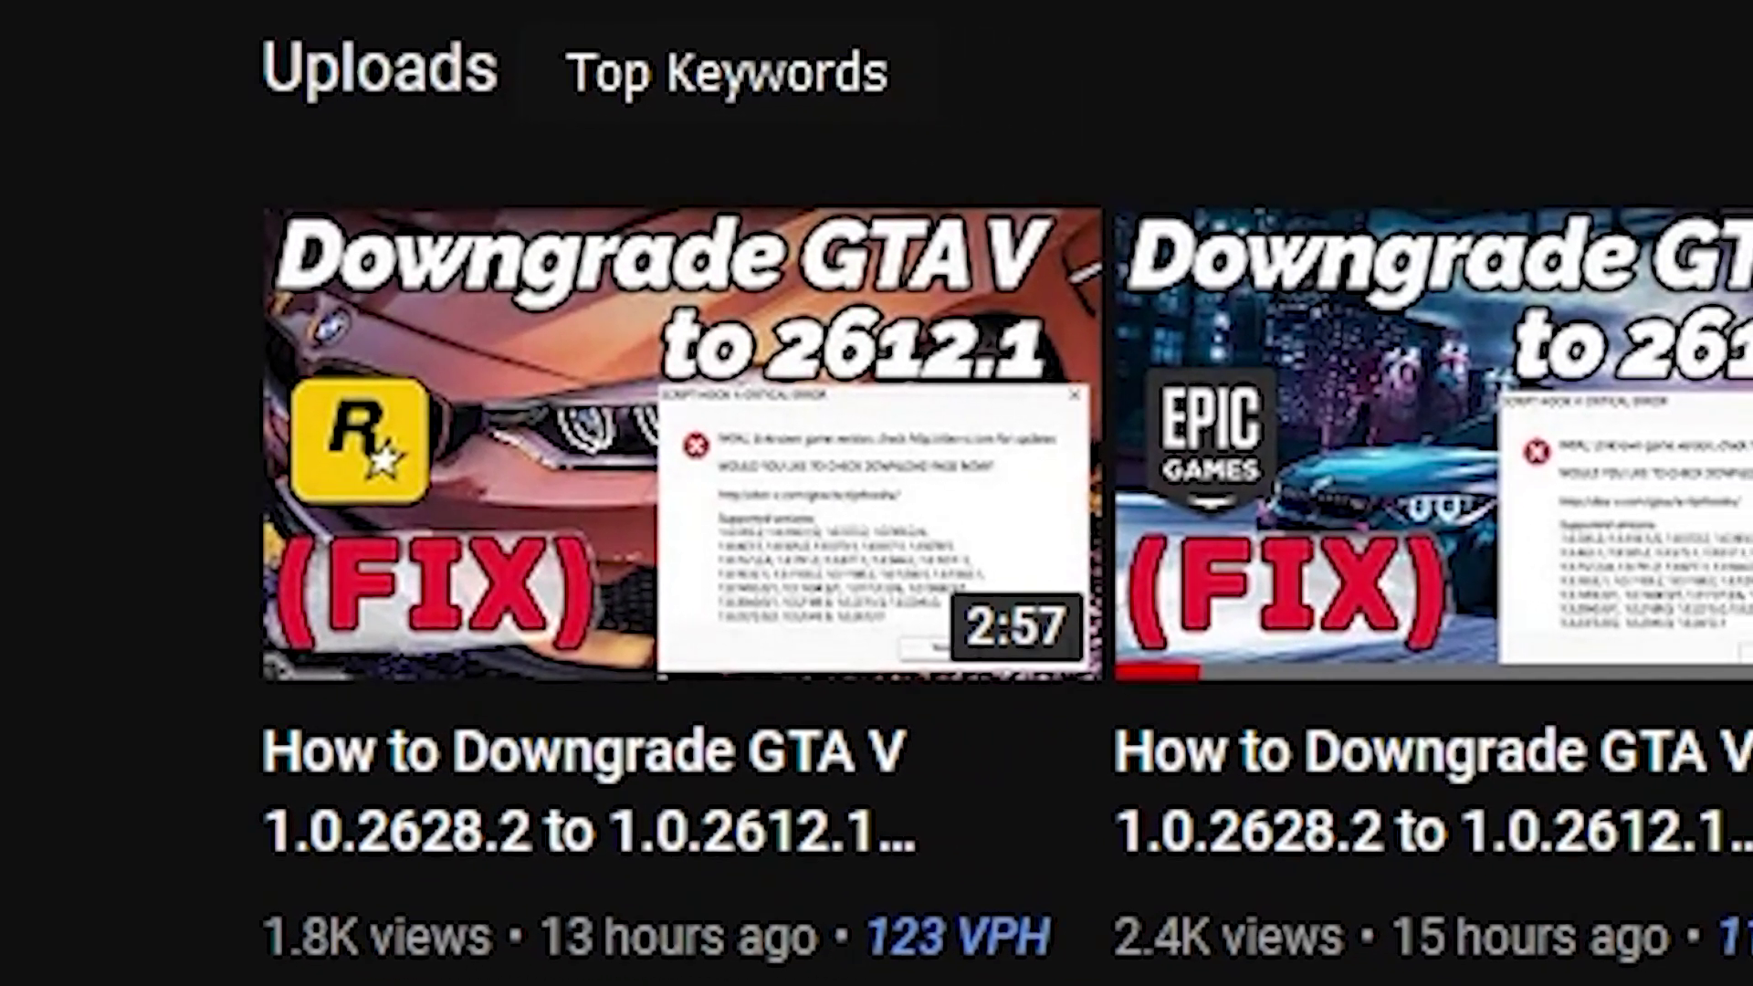
Step: Open the MediaFire Epic Games folder listing the 1.0.2372.2, 1.0.2545.0 and 1.0.2612.1 archives
mouse_move(481, 679)
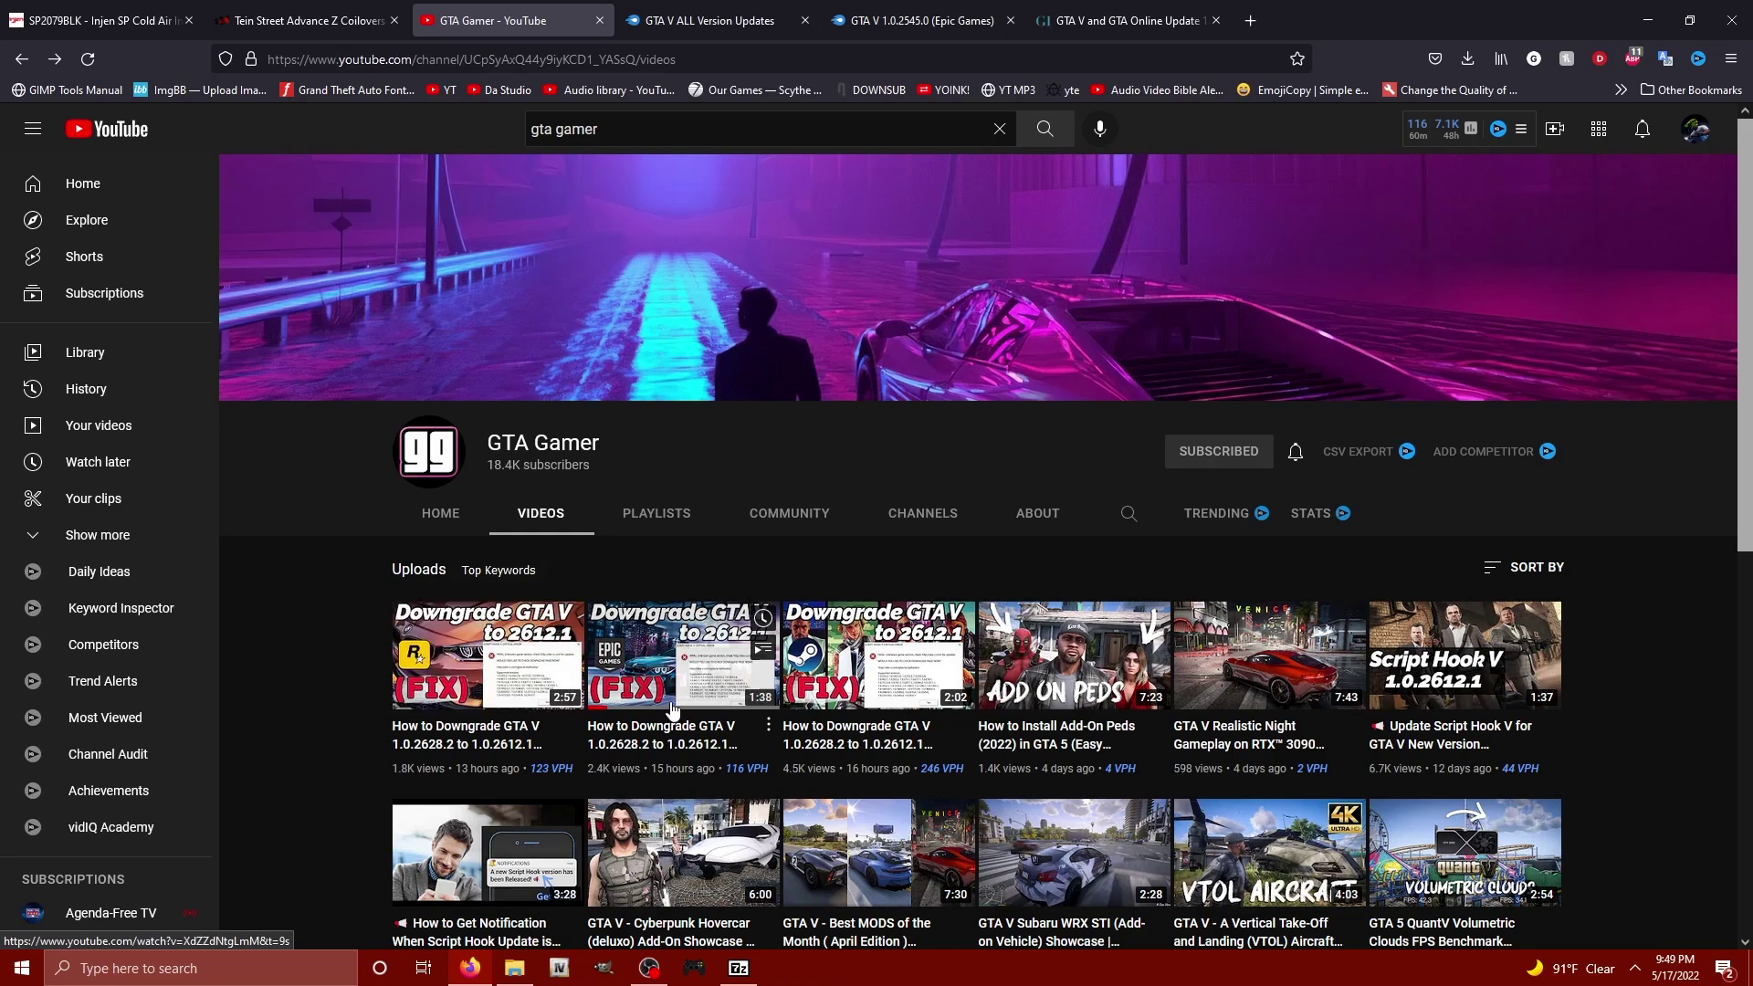
mouse_move(854, 677)
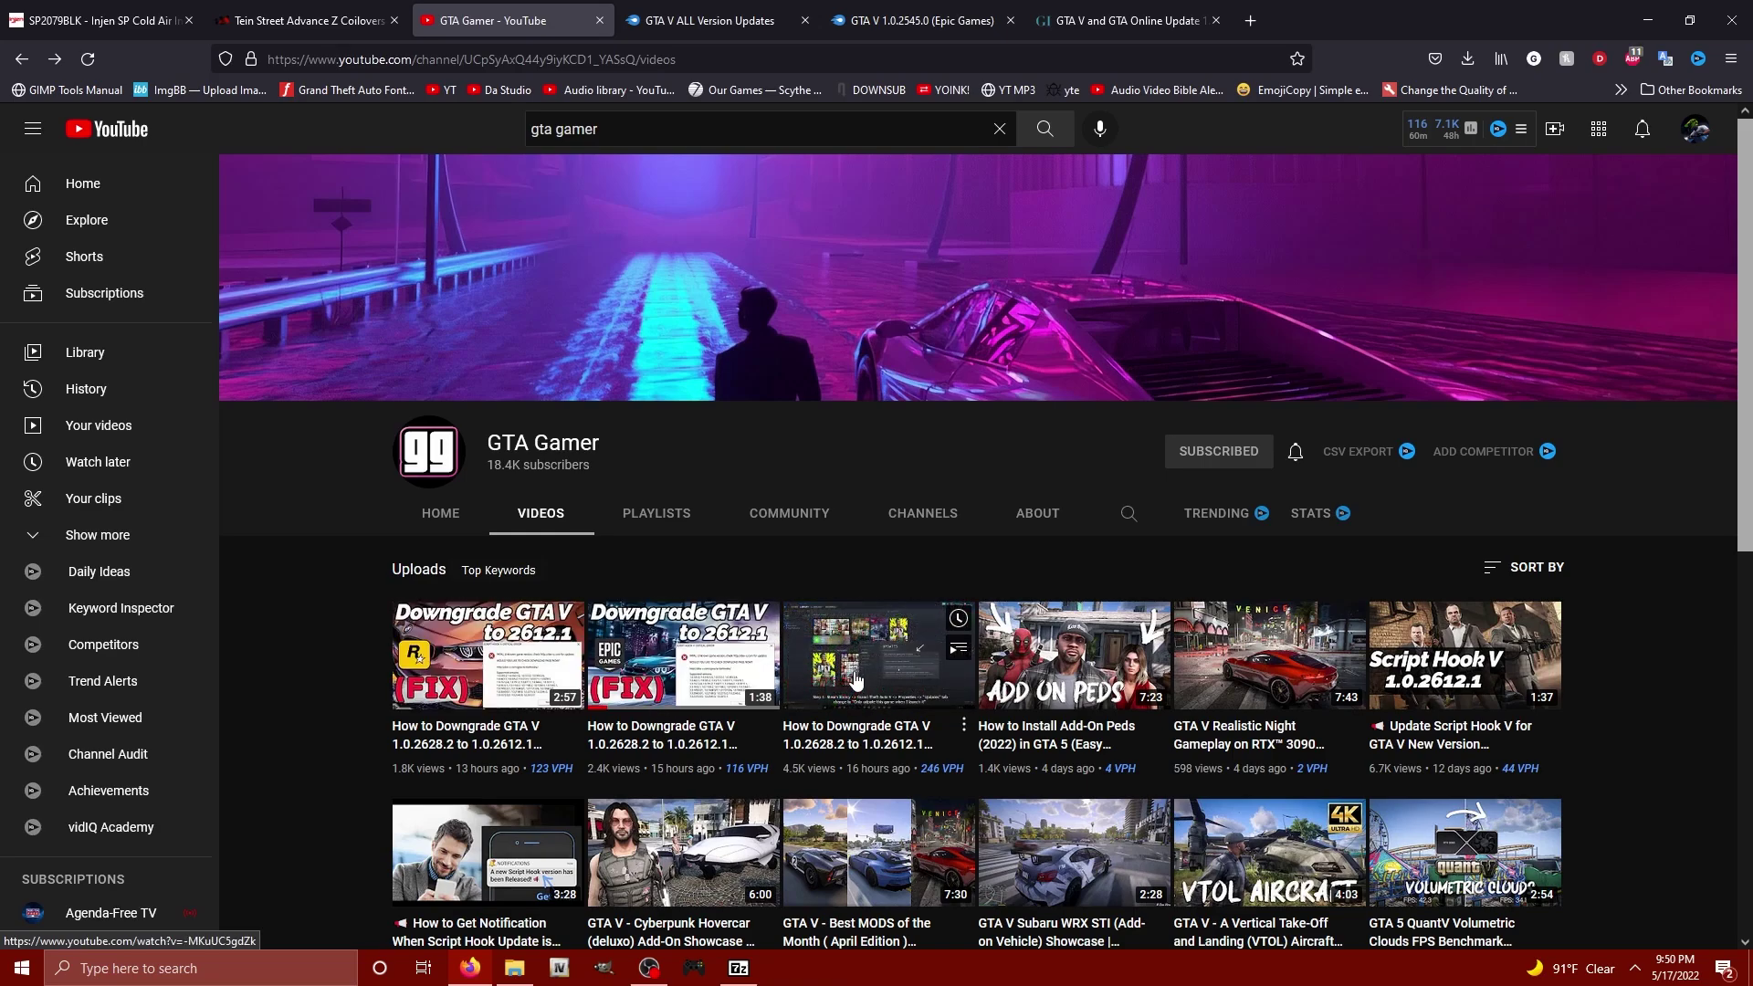
mouse_move(500, 689)
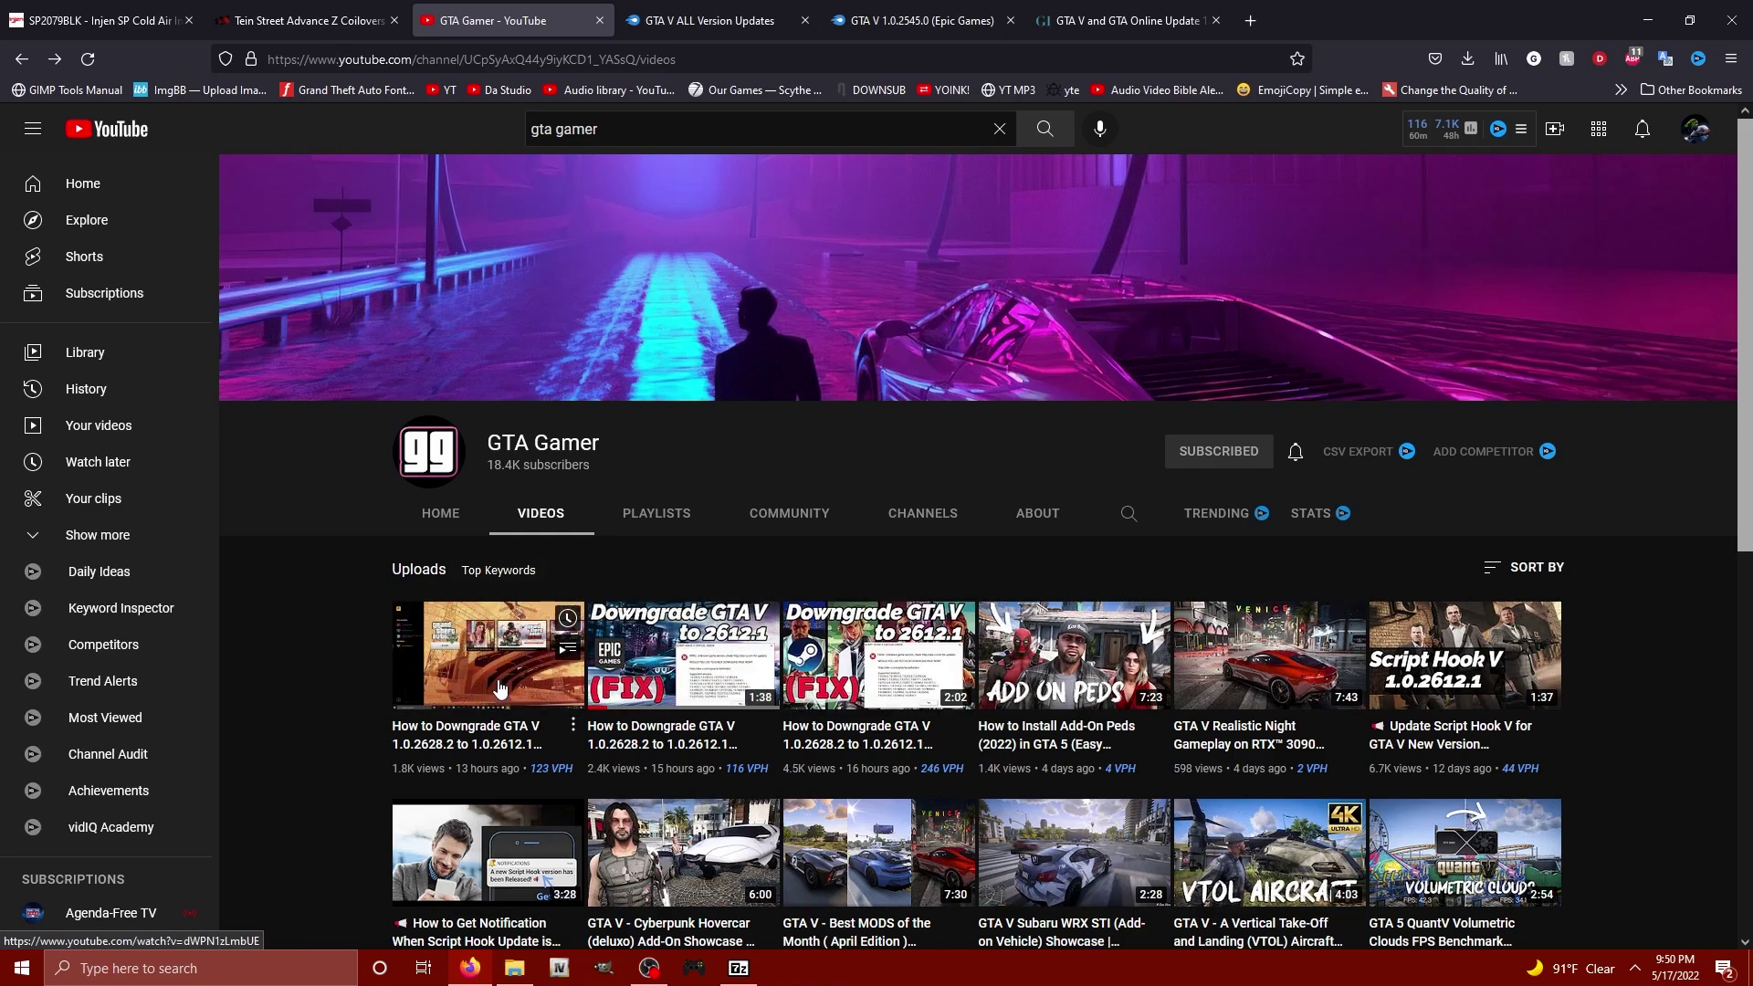
left_click(689, 18)
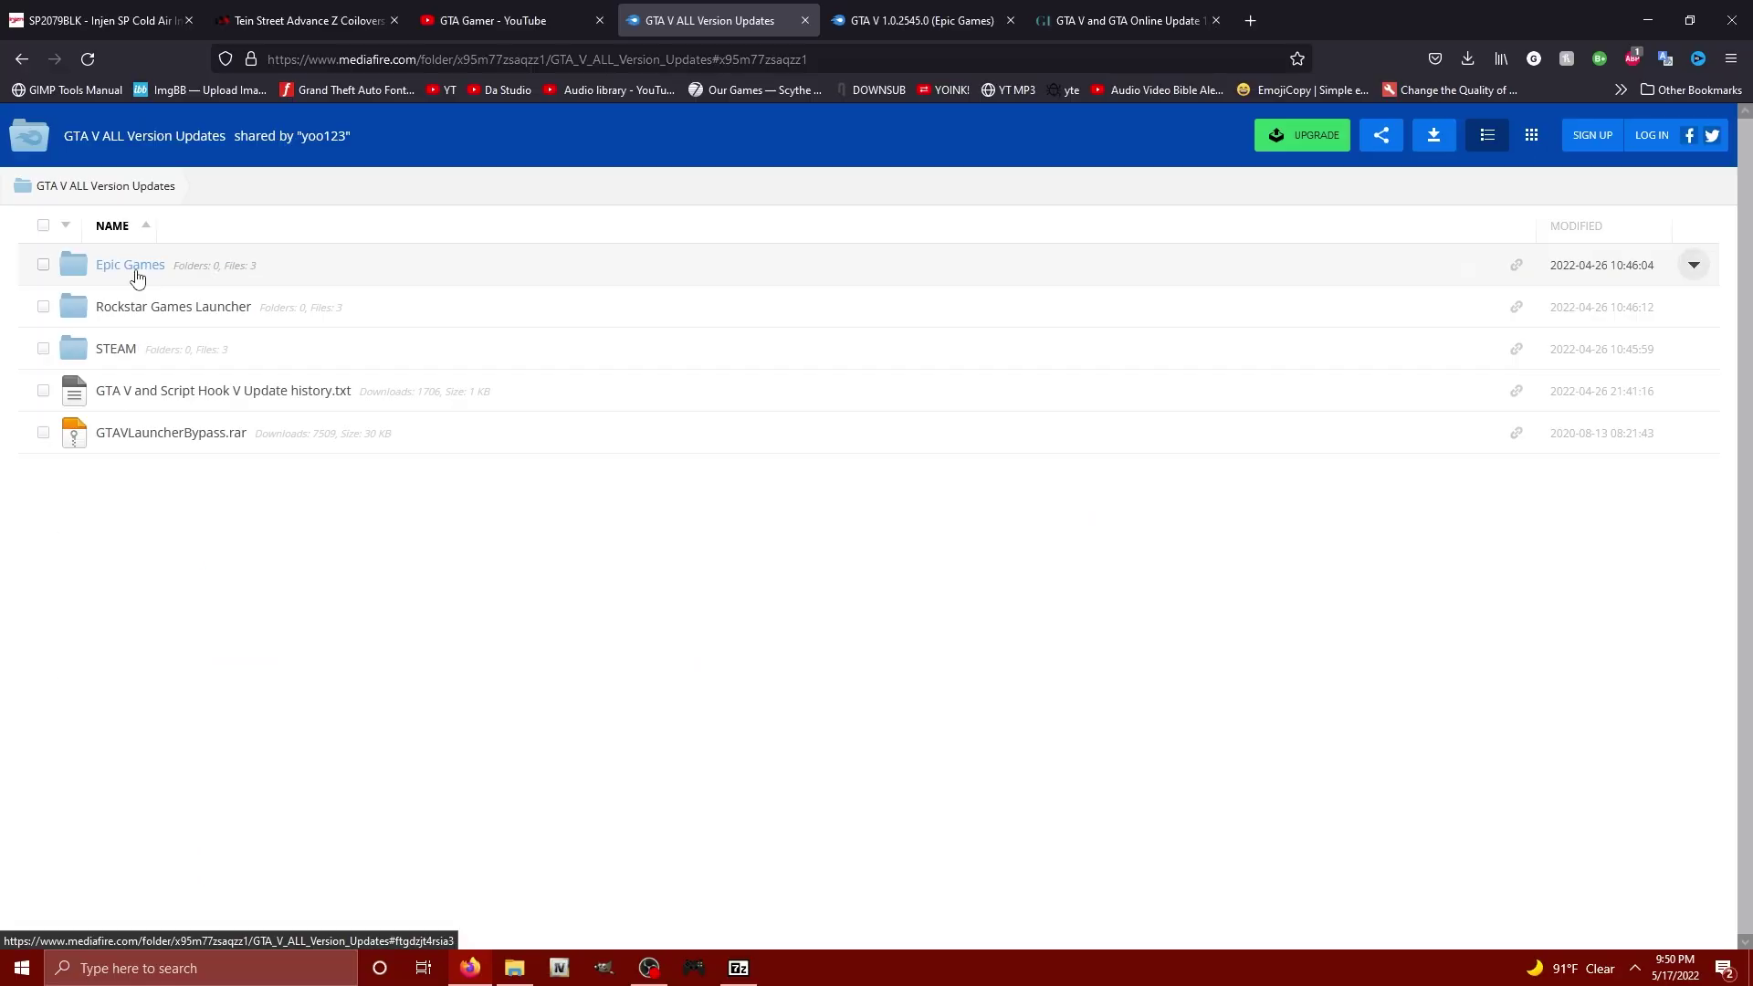
left_click(132, 267)
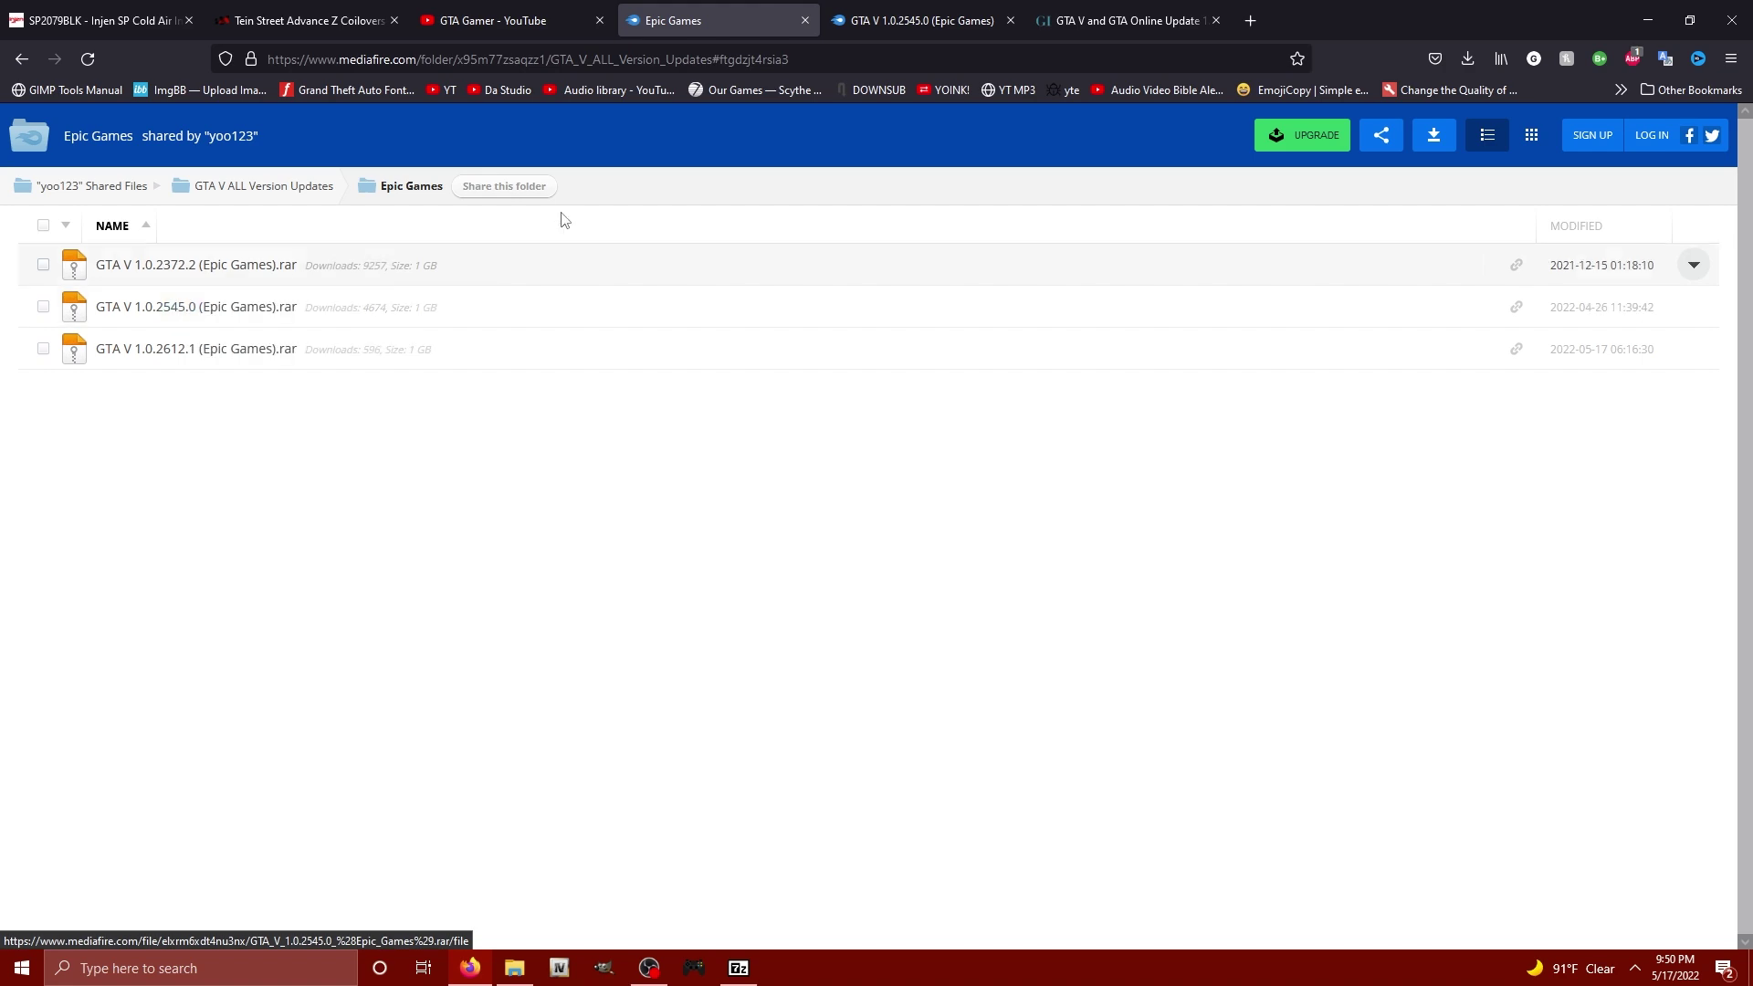
Step: Restore the 1.0.2545.0 archive in 7-Zip, highlighting GTA5.exe, PlayGTAV.exe and update.rpf, then open File Explorer
left_click(1639, 14)
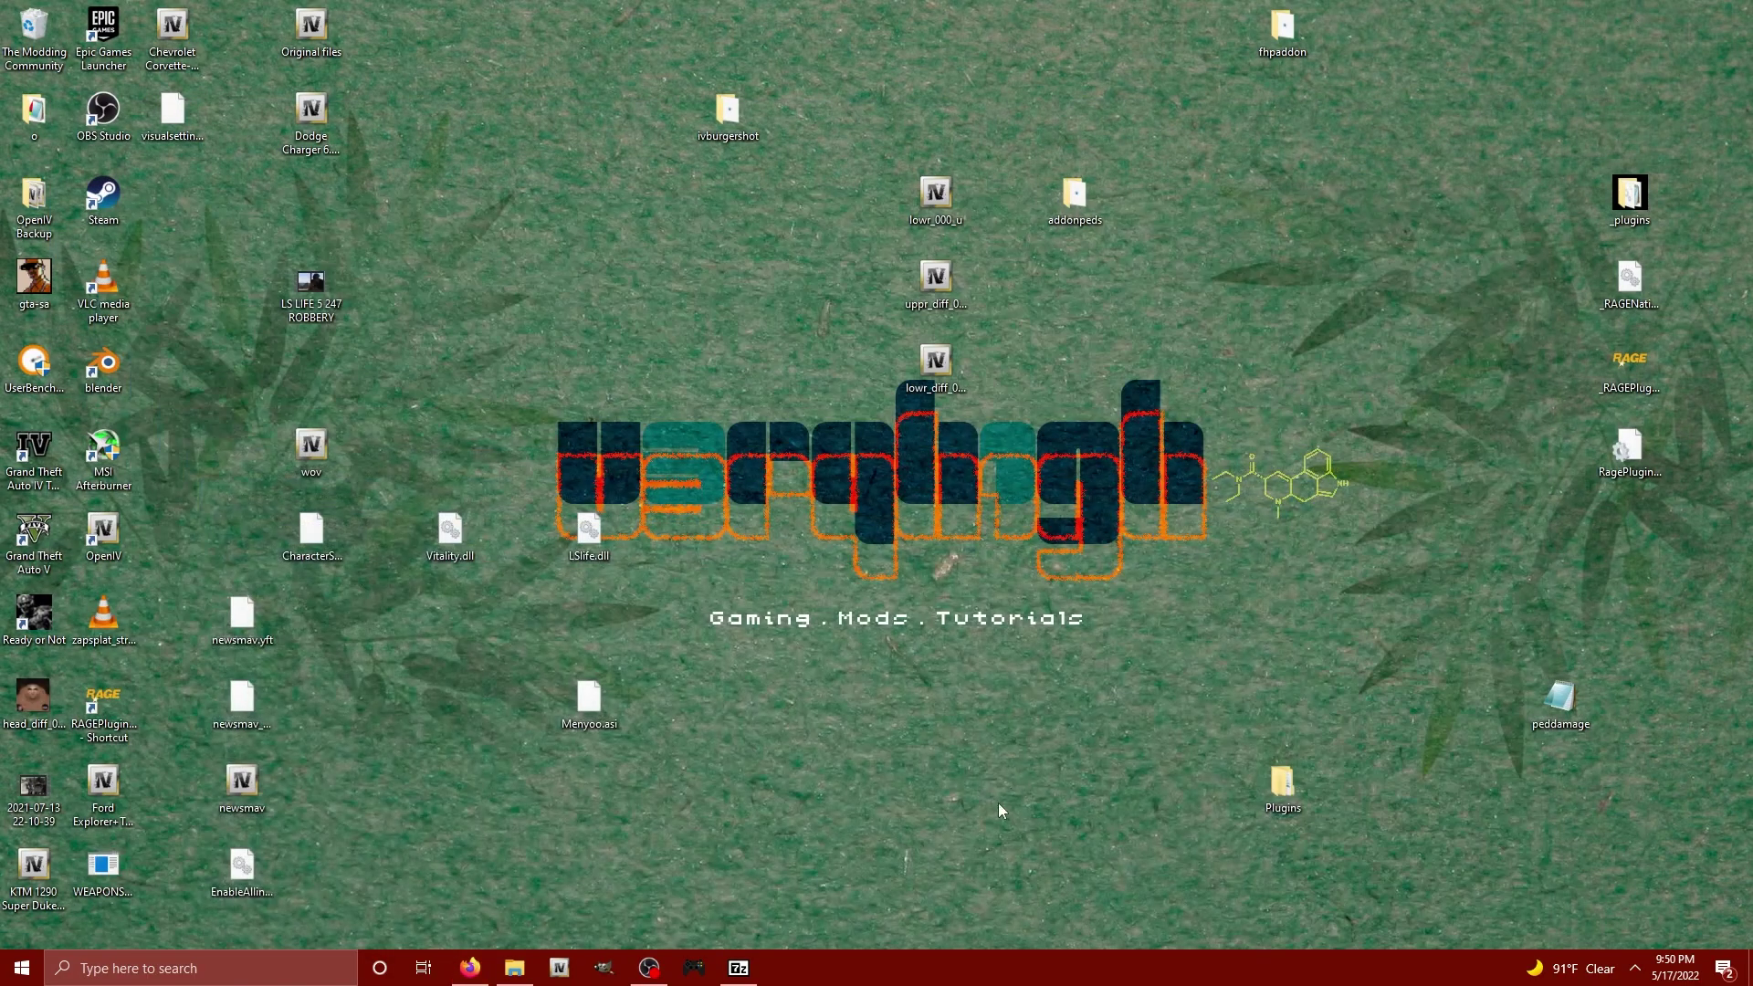
left_click(740, 970)
left_click(266, 563)
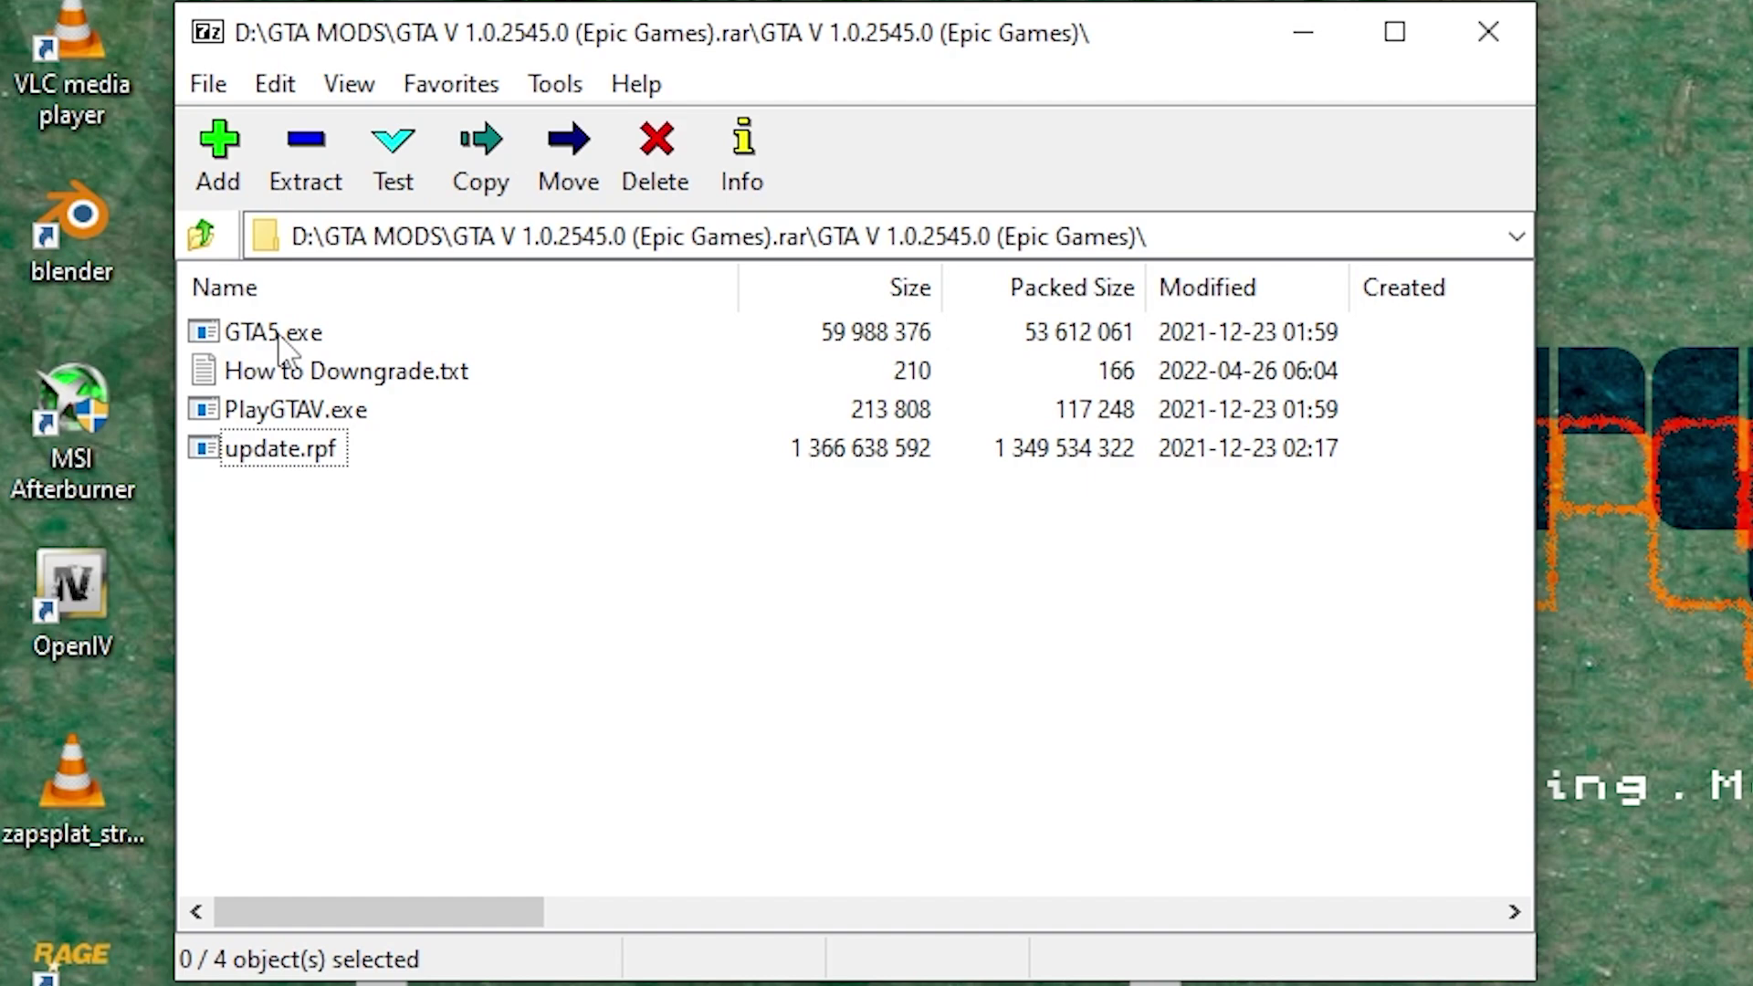
left_click(199, 415)
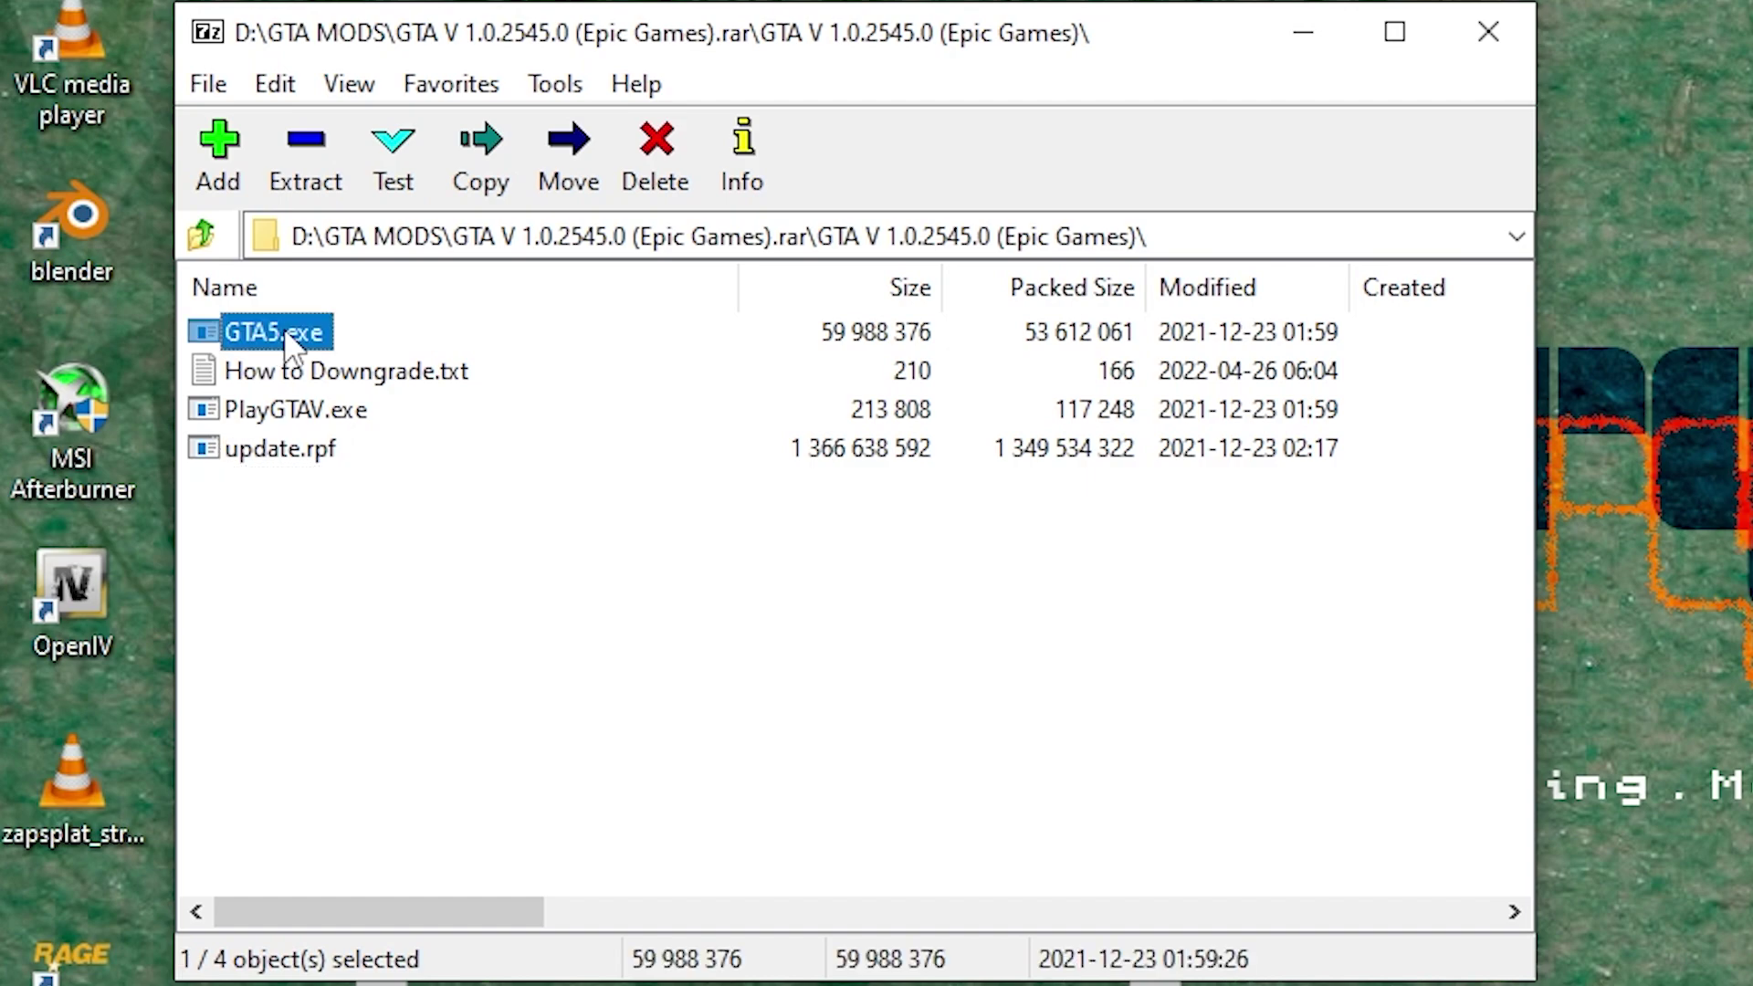
left_click(324, 415)
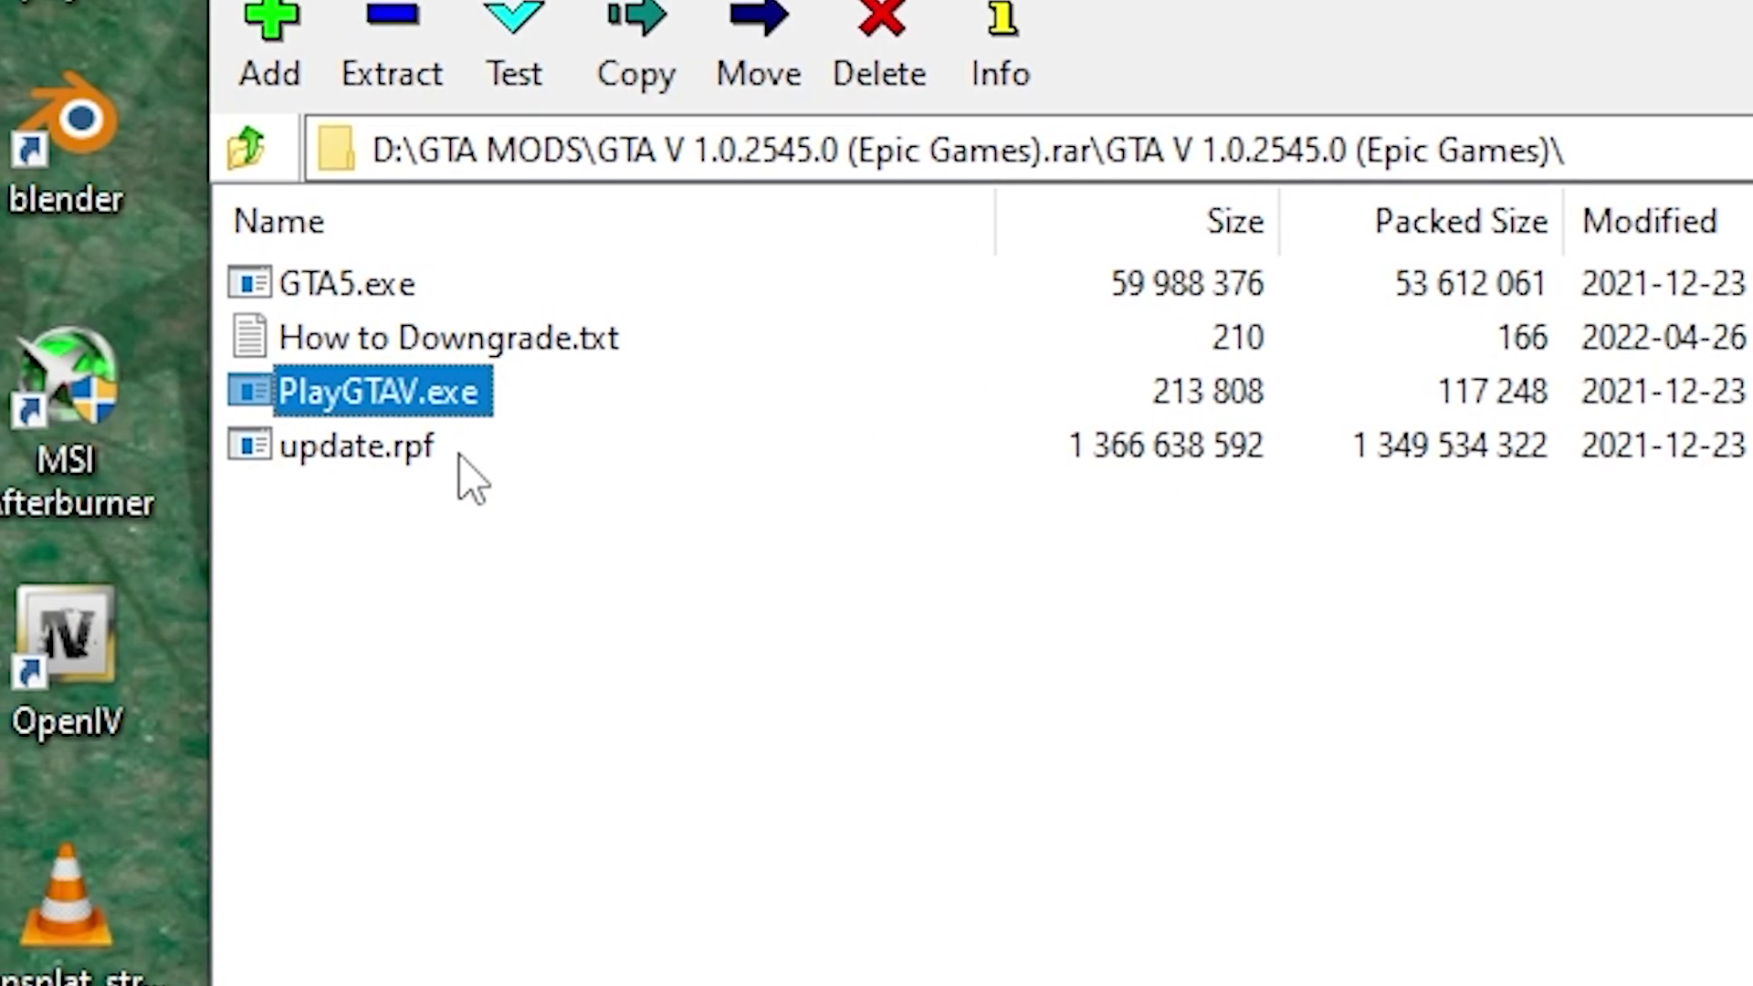
left_click(370, 461)
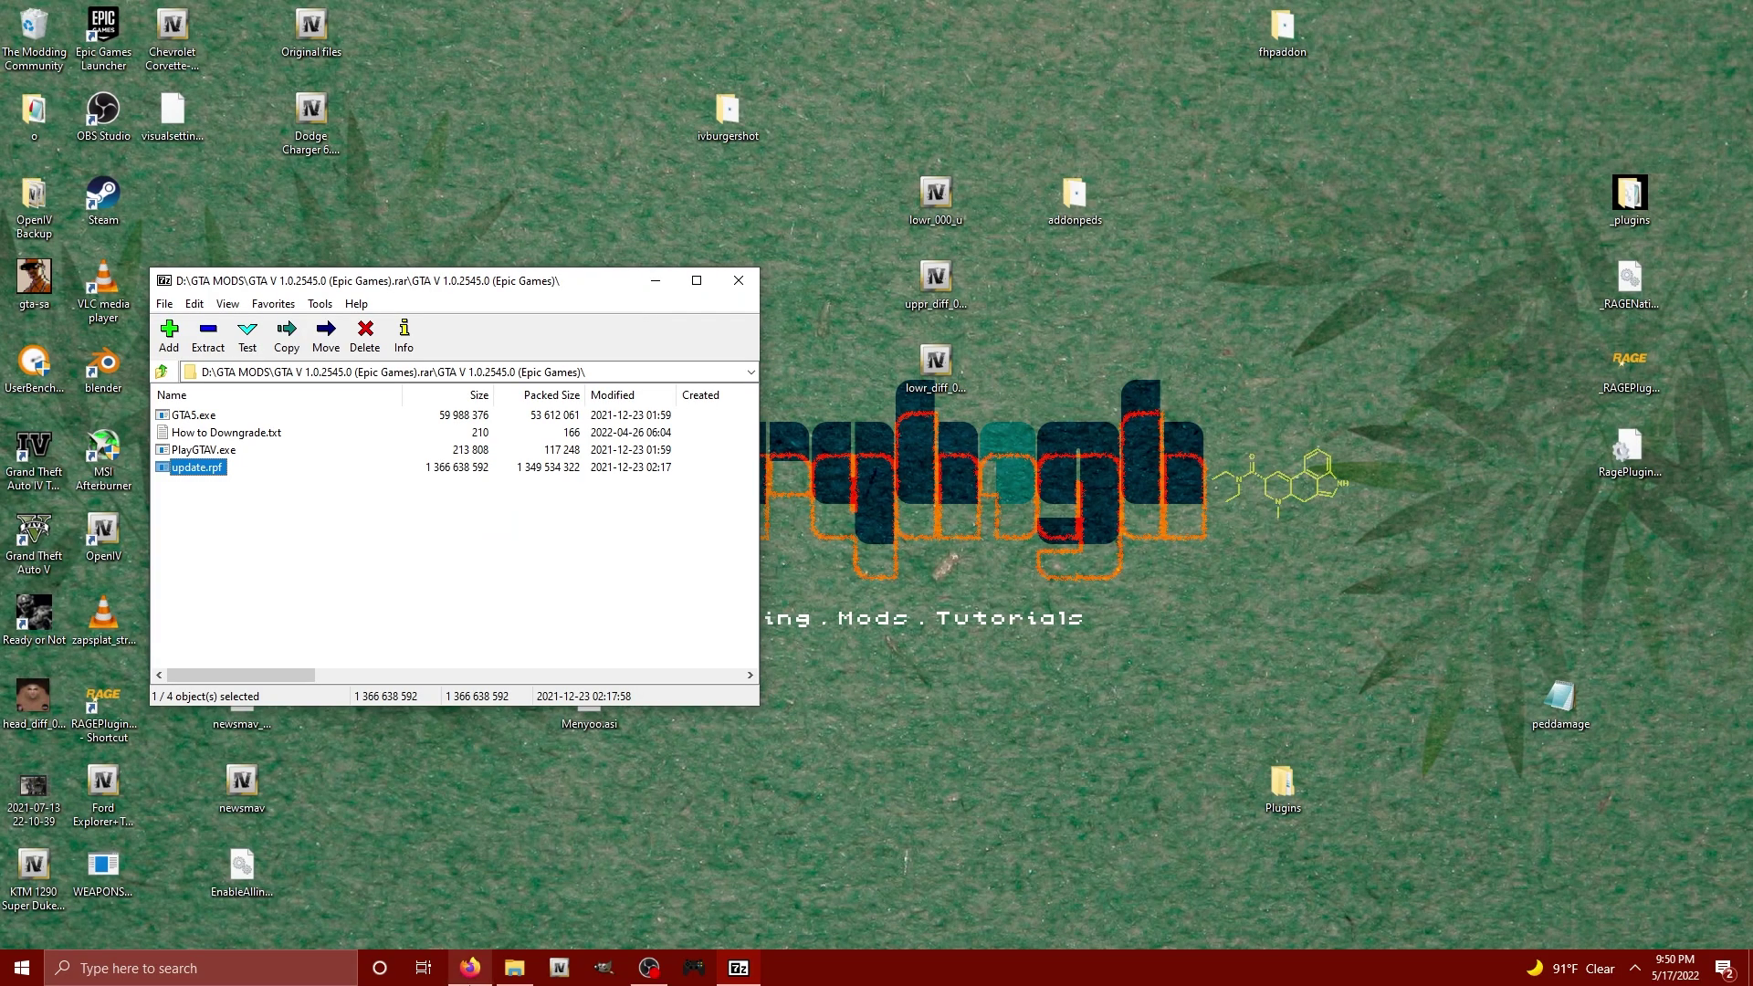
left_click(514, 967)
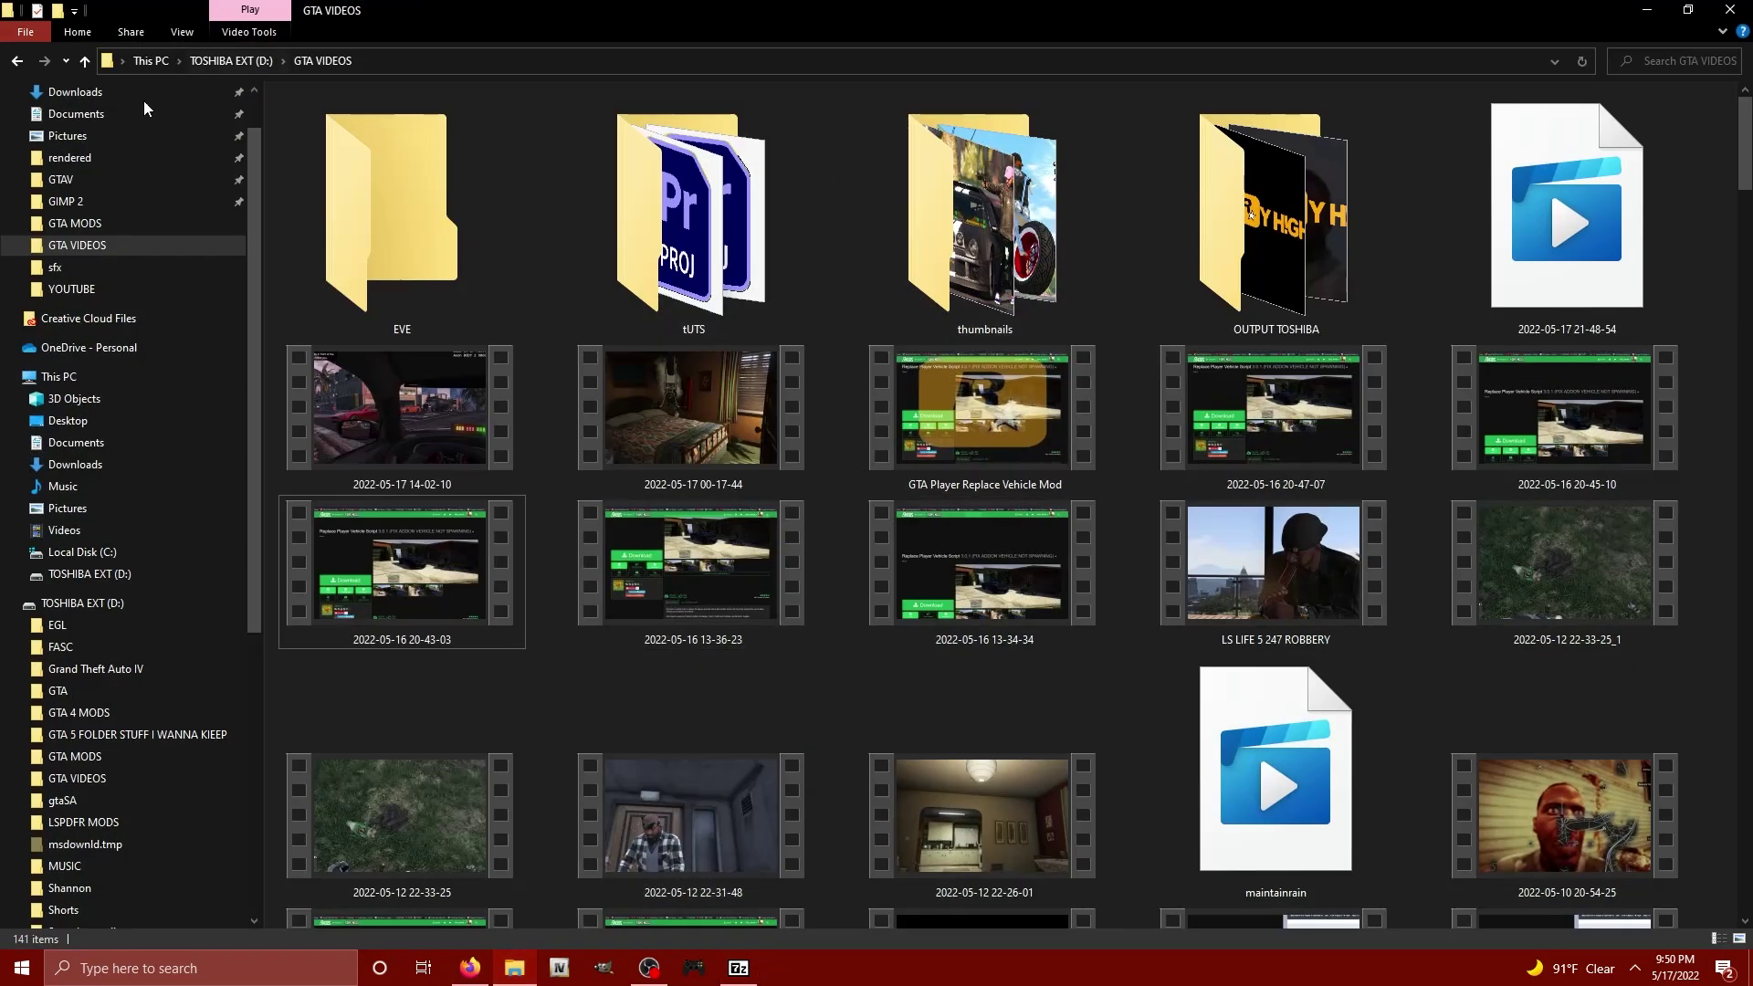
Step: Go to the Epic Games GTAV folder, peek inside its mods folder, and return to GTAV
left_click(84, 187)
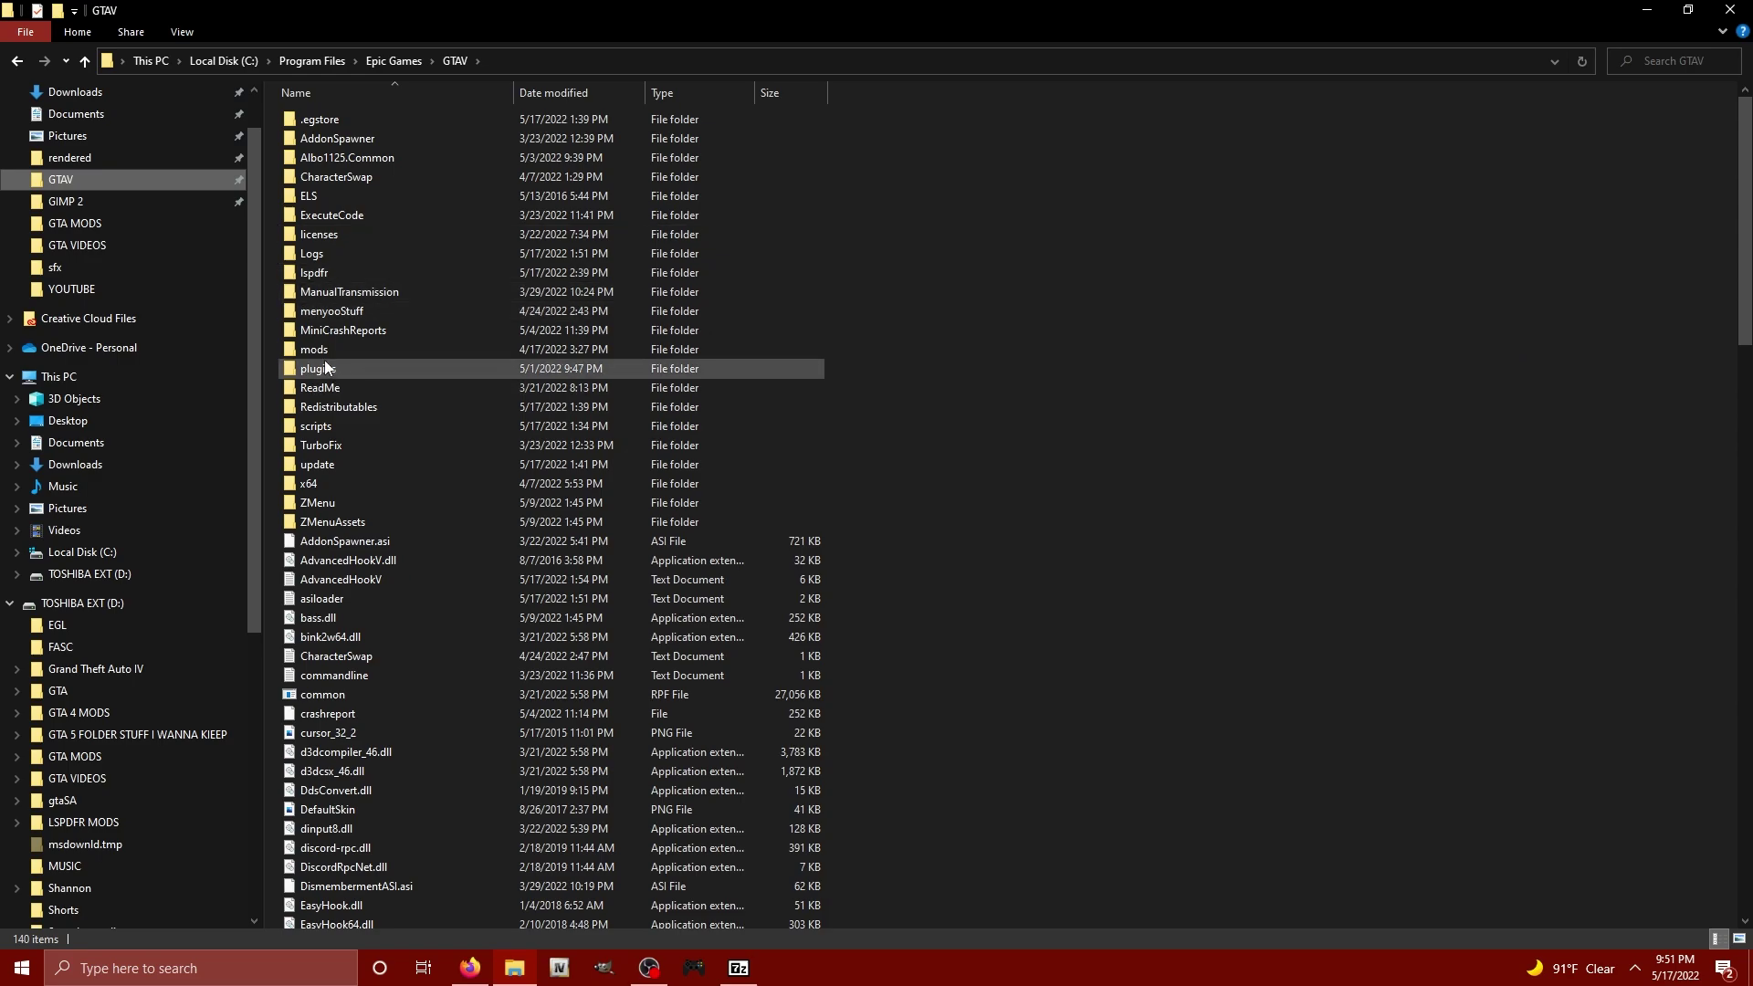
double_click(360, 348)
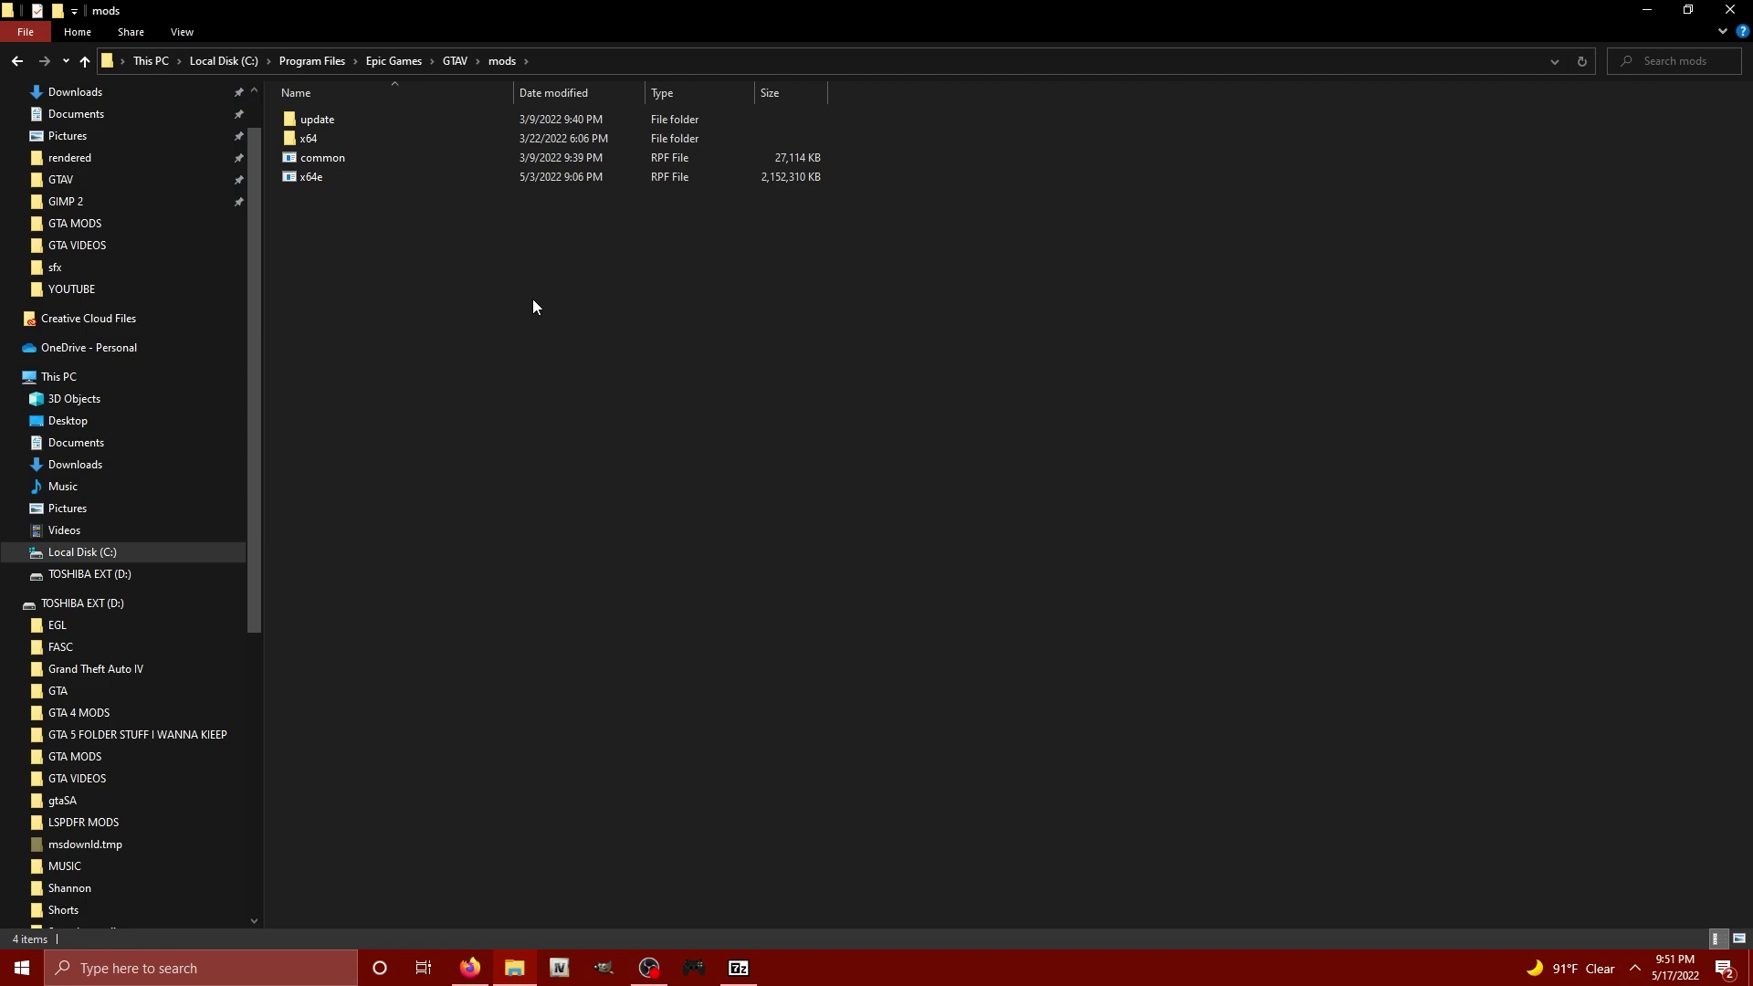
key("alt+Up")
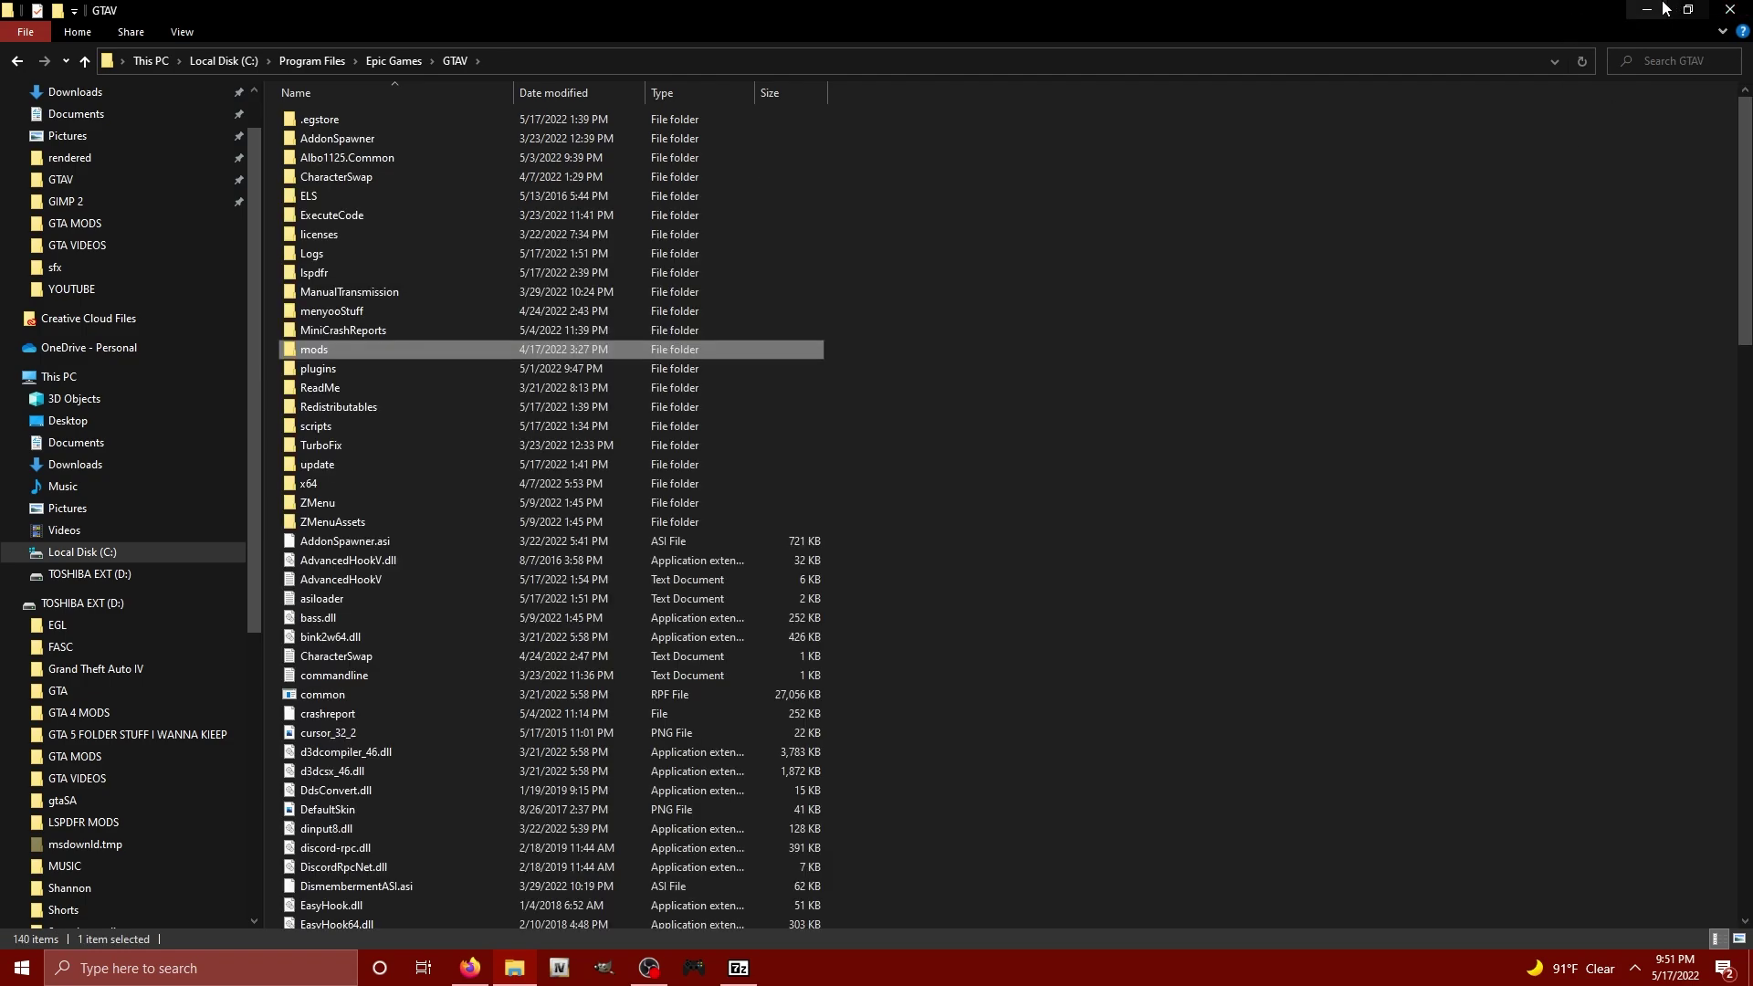
Step: Drag GTA5.exe and PlayGTAV.exe from 7-Zip into the GTAV folder, then close the replace prompt
left_click(747, 977)
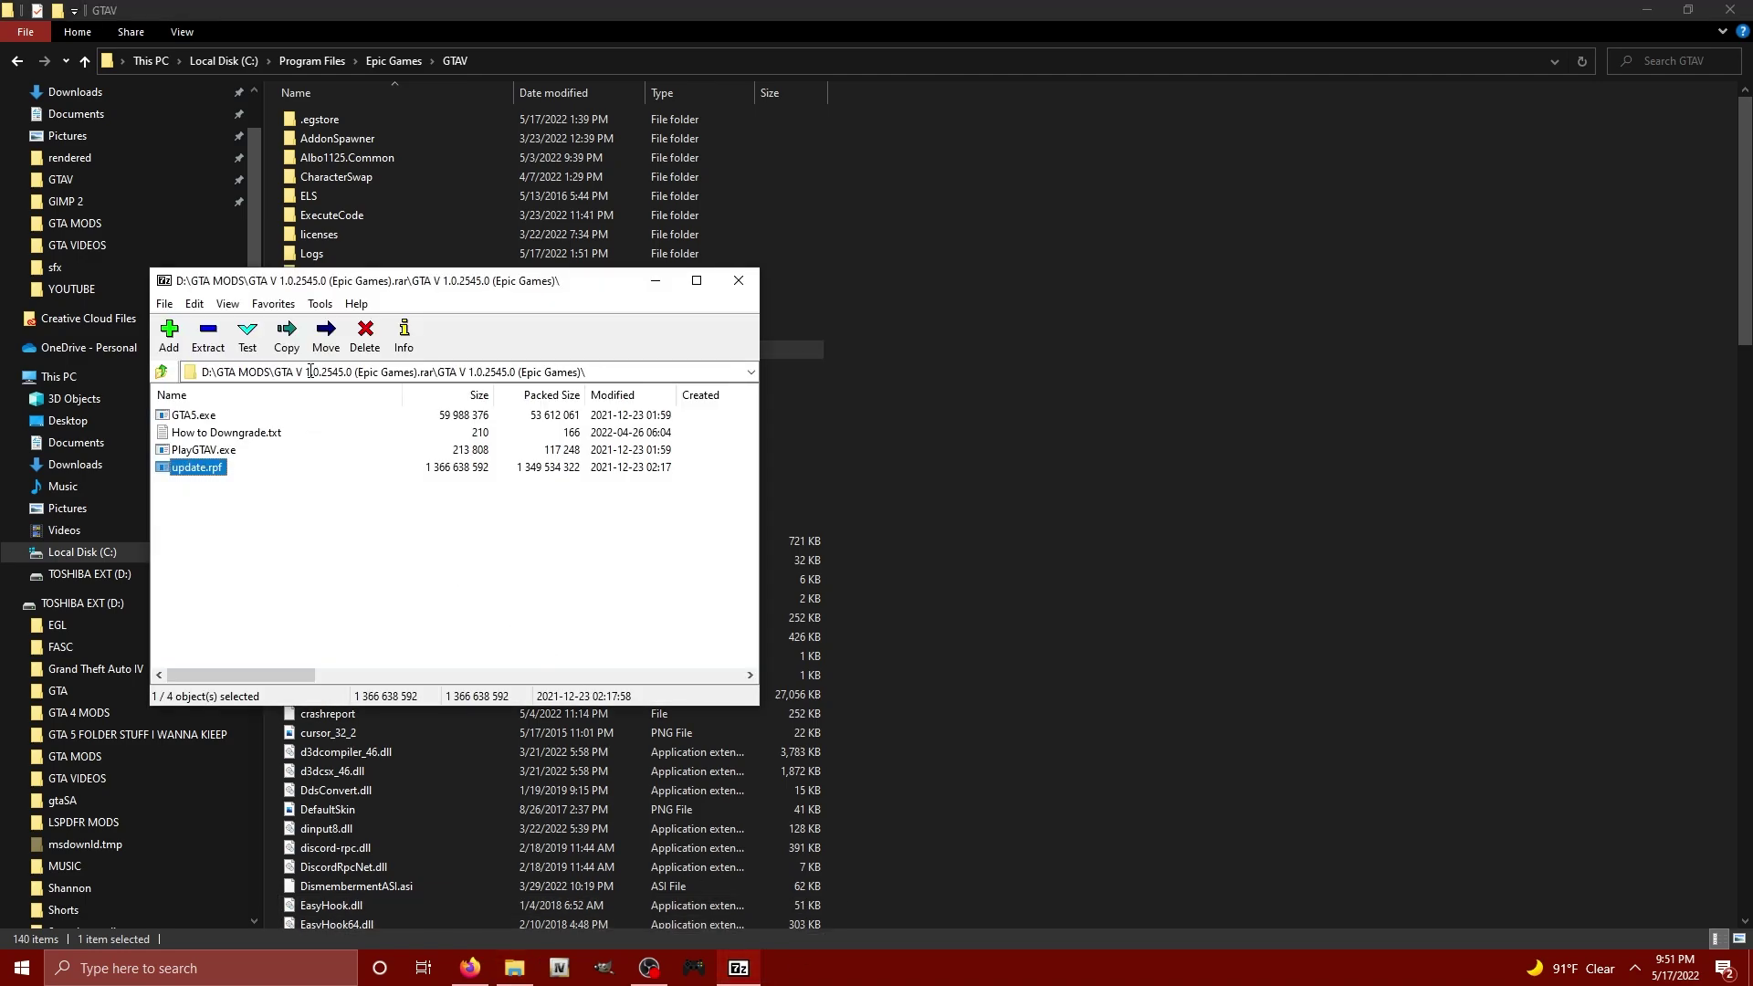
left_click_drag(338, 285, 1068, 255)
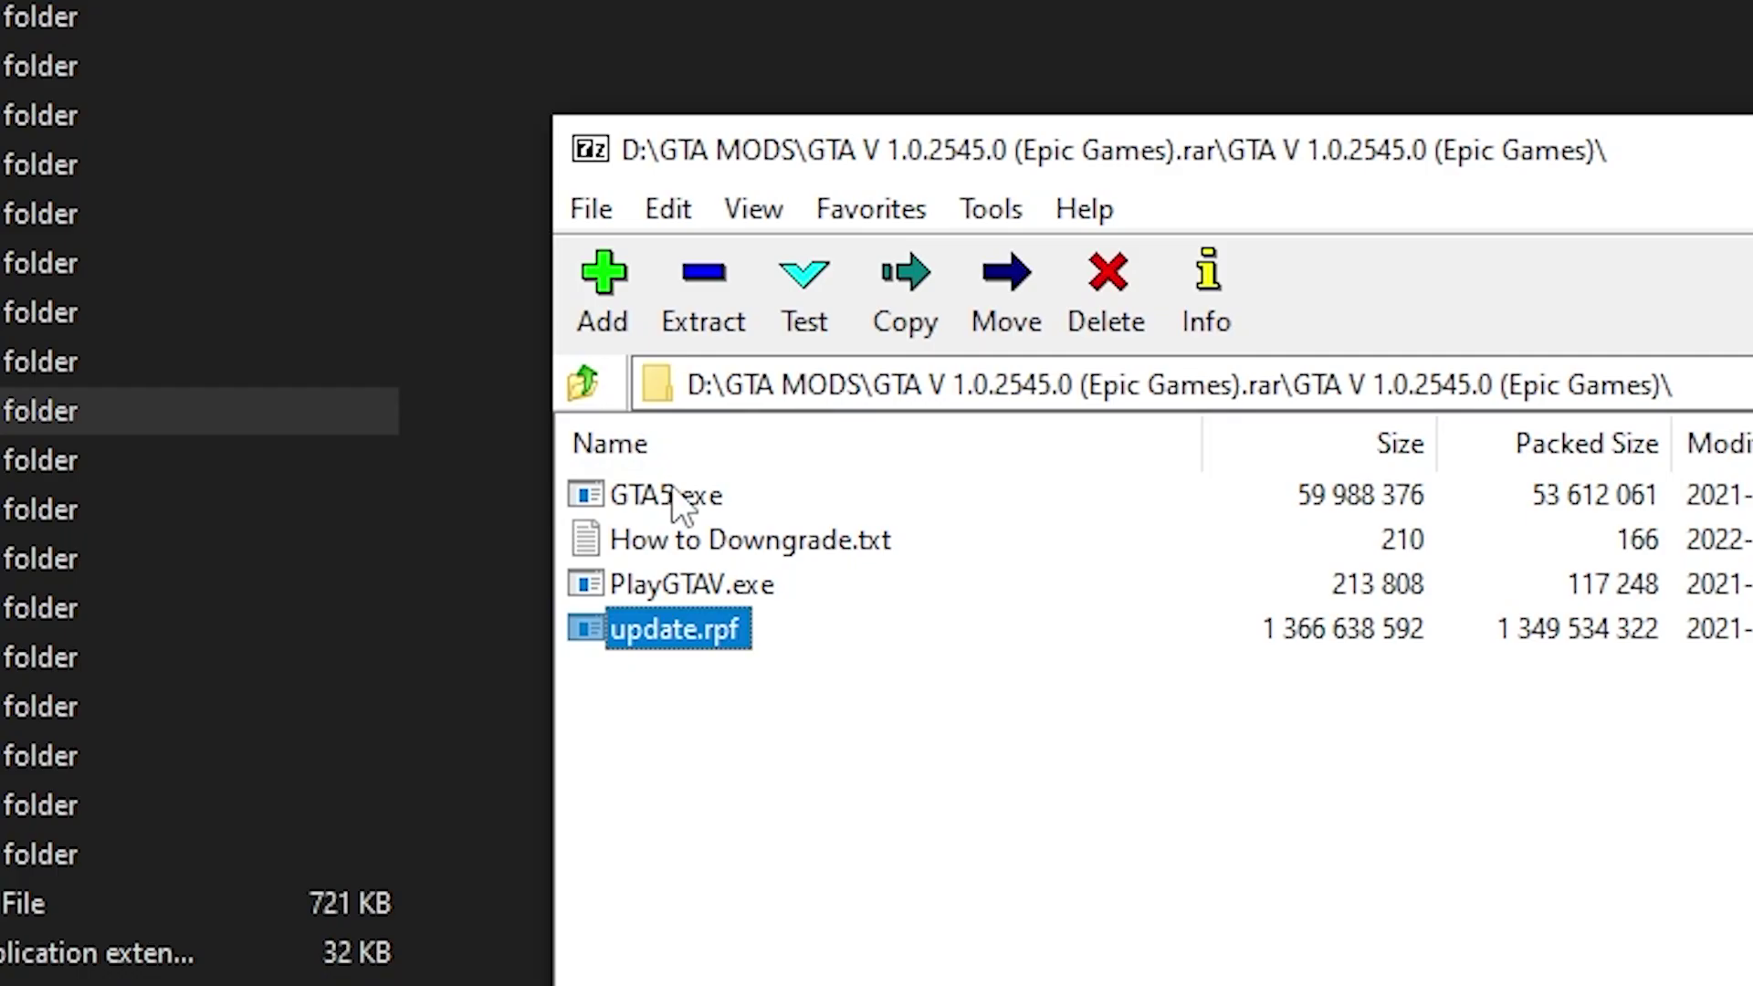
left_click(930, 385)
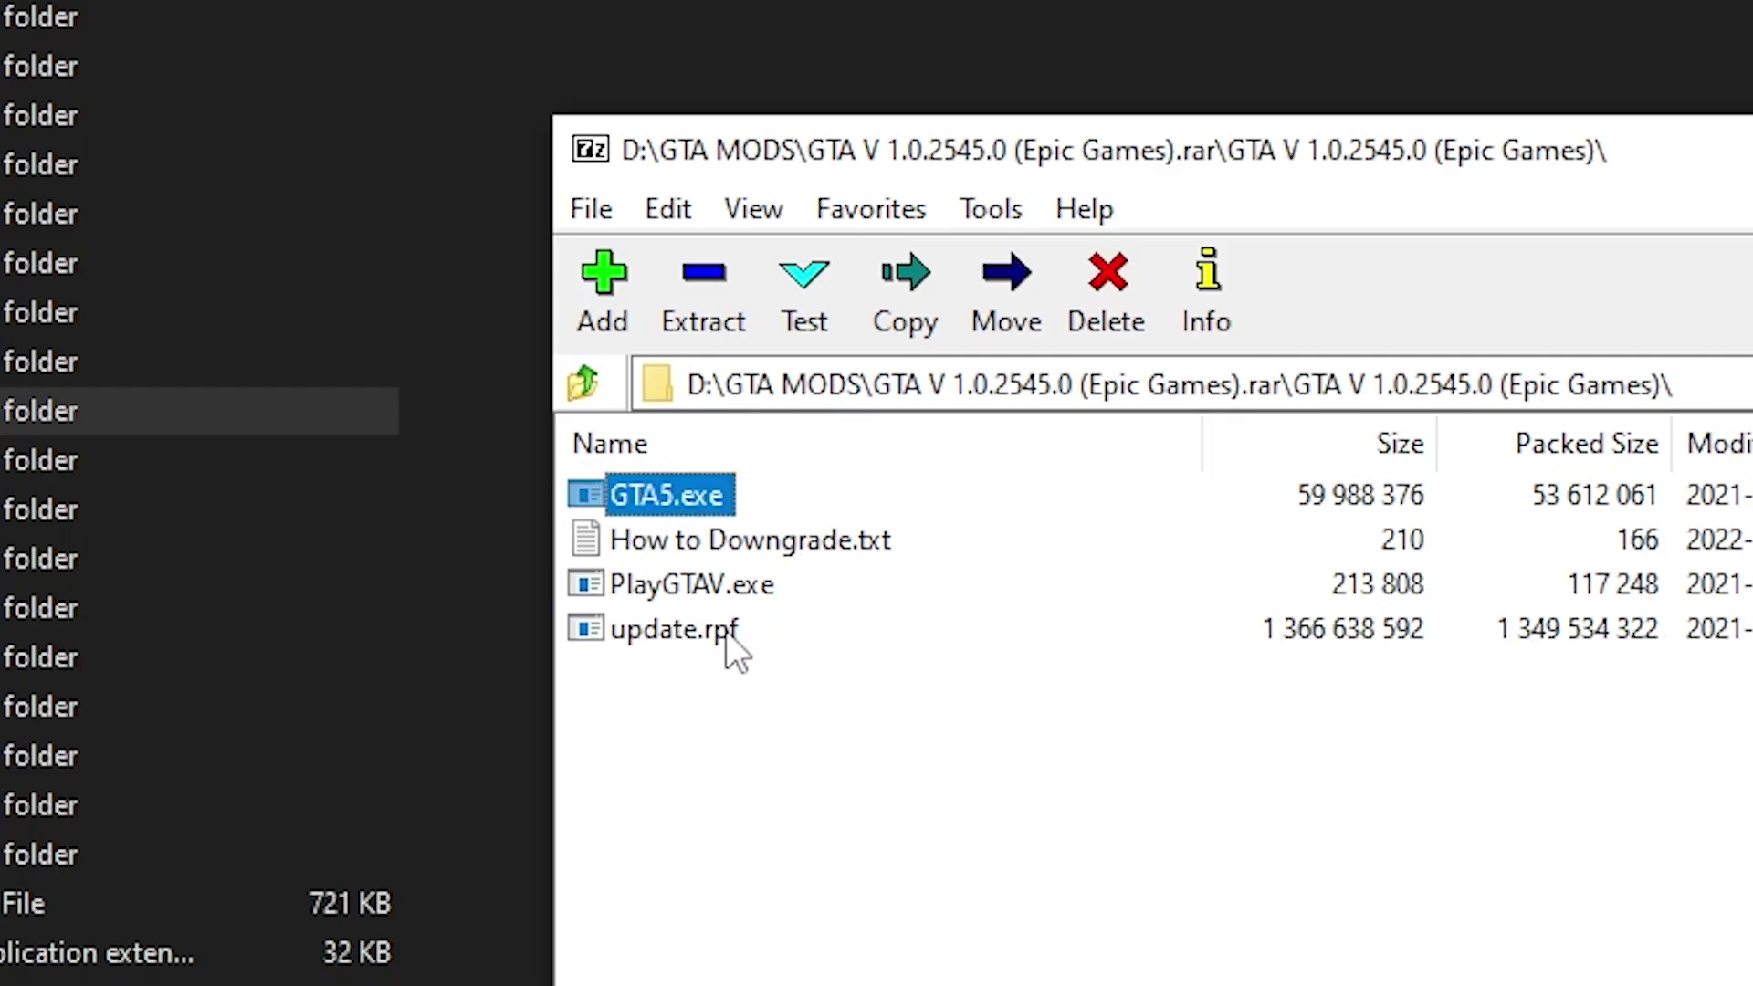
left_click(723, 586, "ctrl")
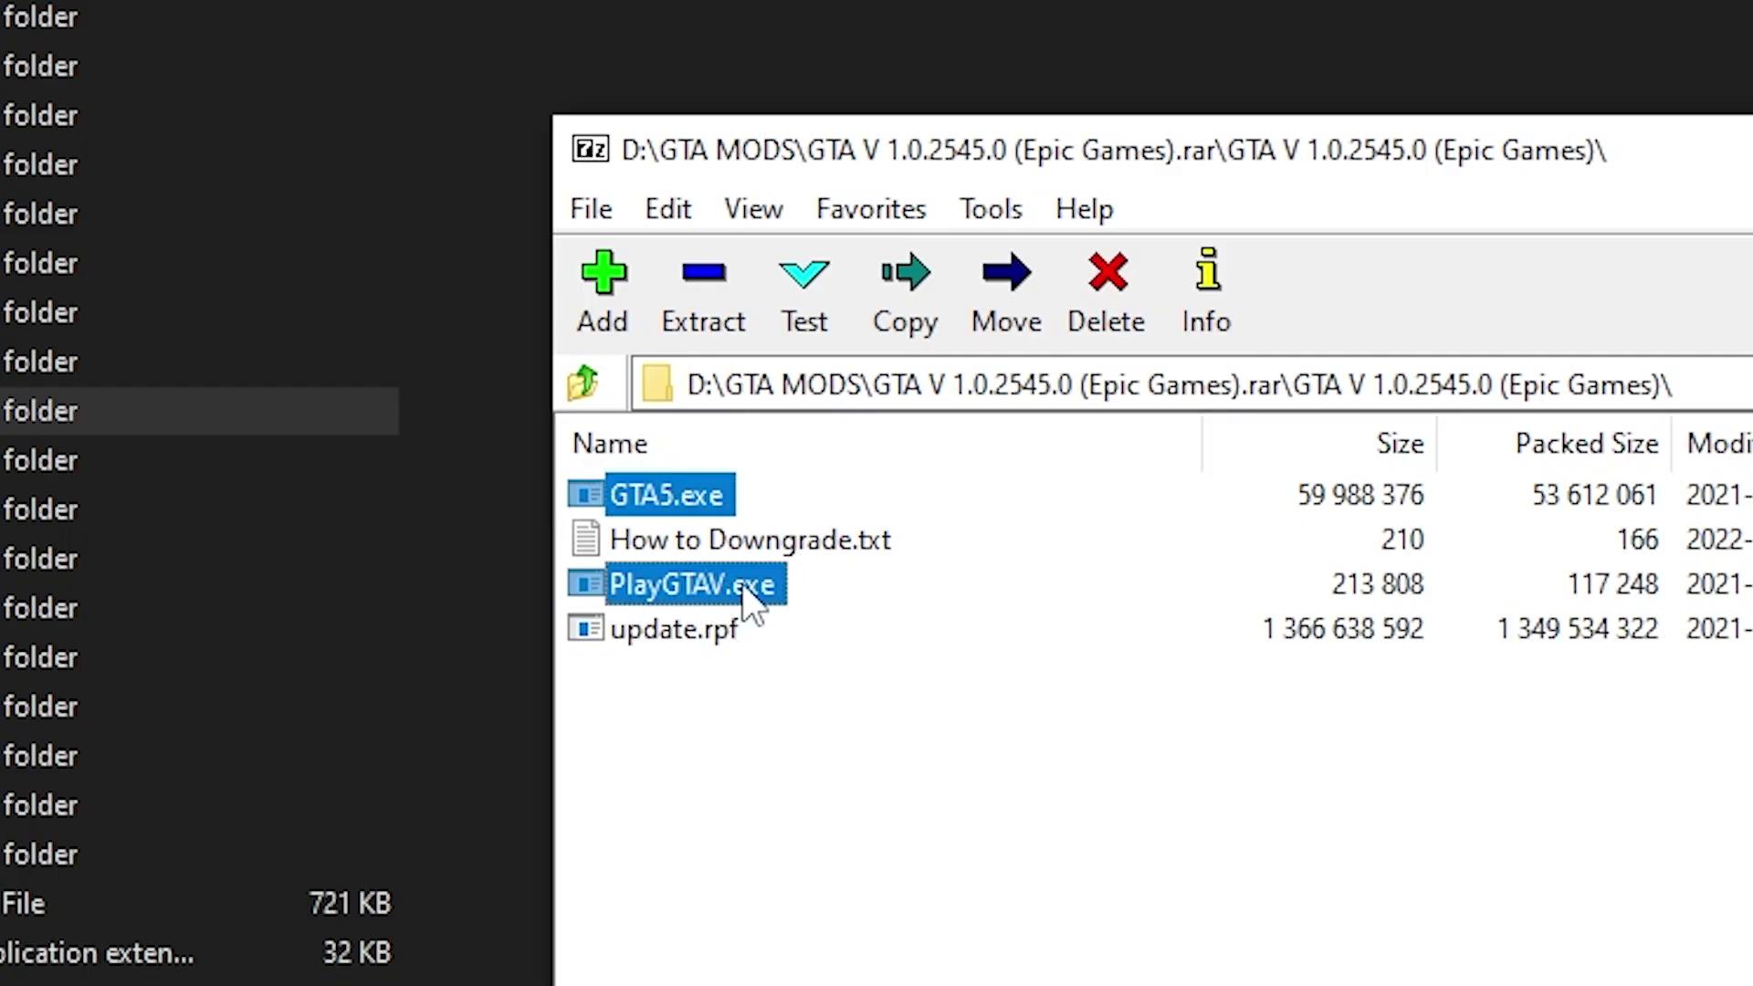
left_click_drag(743, 583, 431, 754)
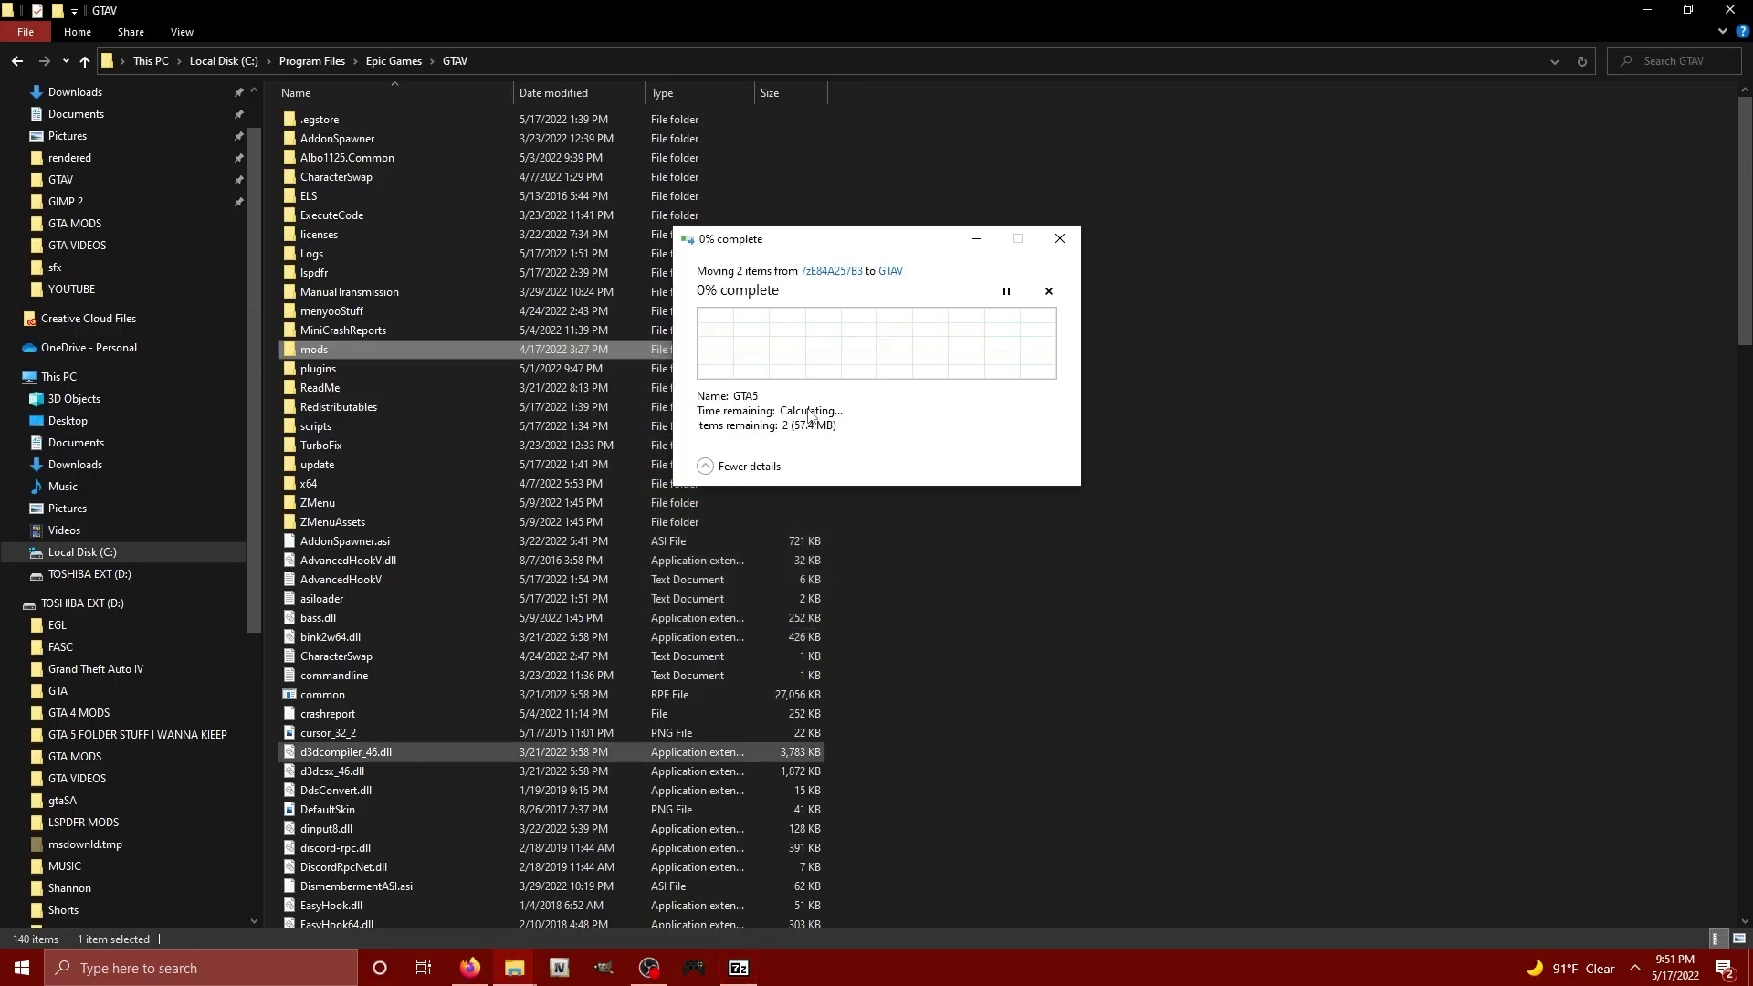
left_click(1061, 240)
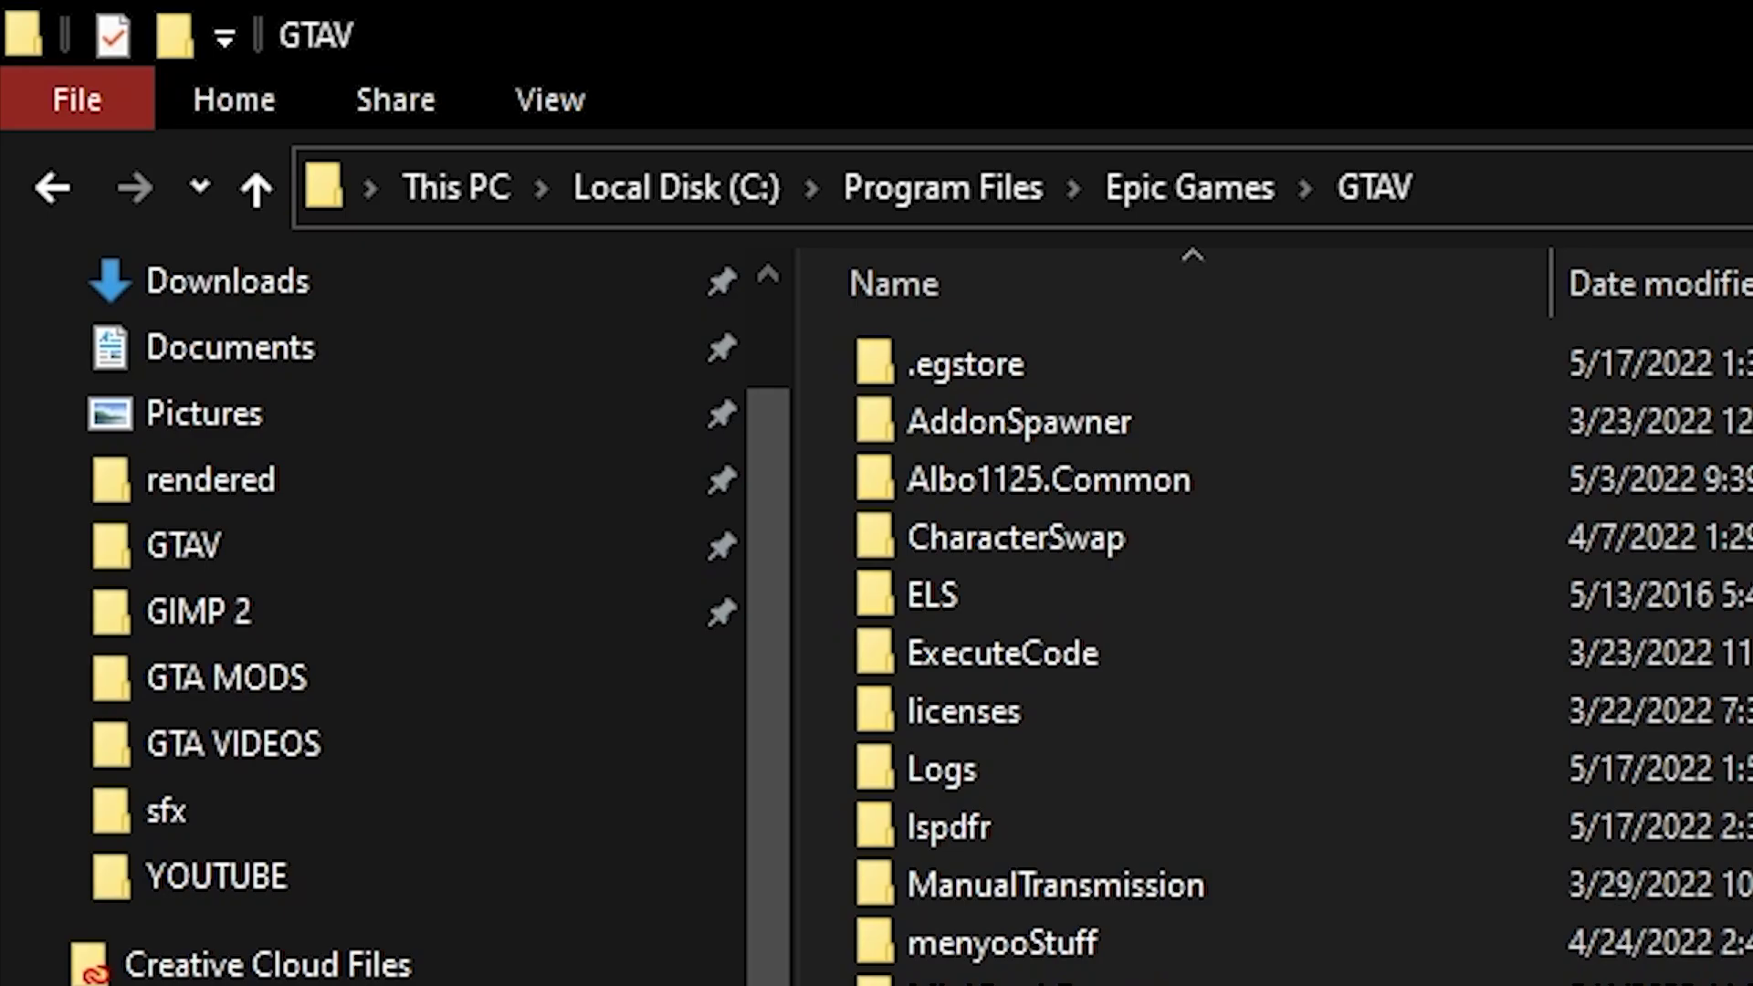
Step: Open the GTAV\update folder, containing the x64 folder and the update RPF file
key("Return")
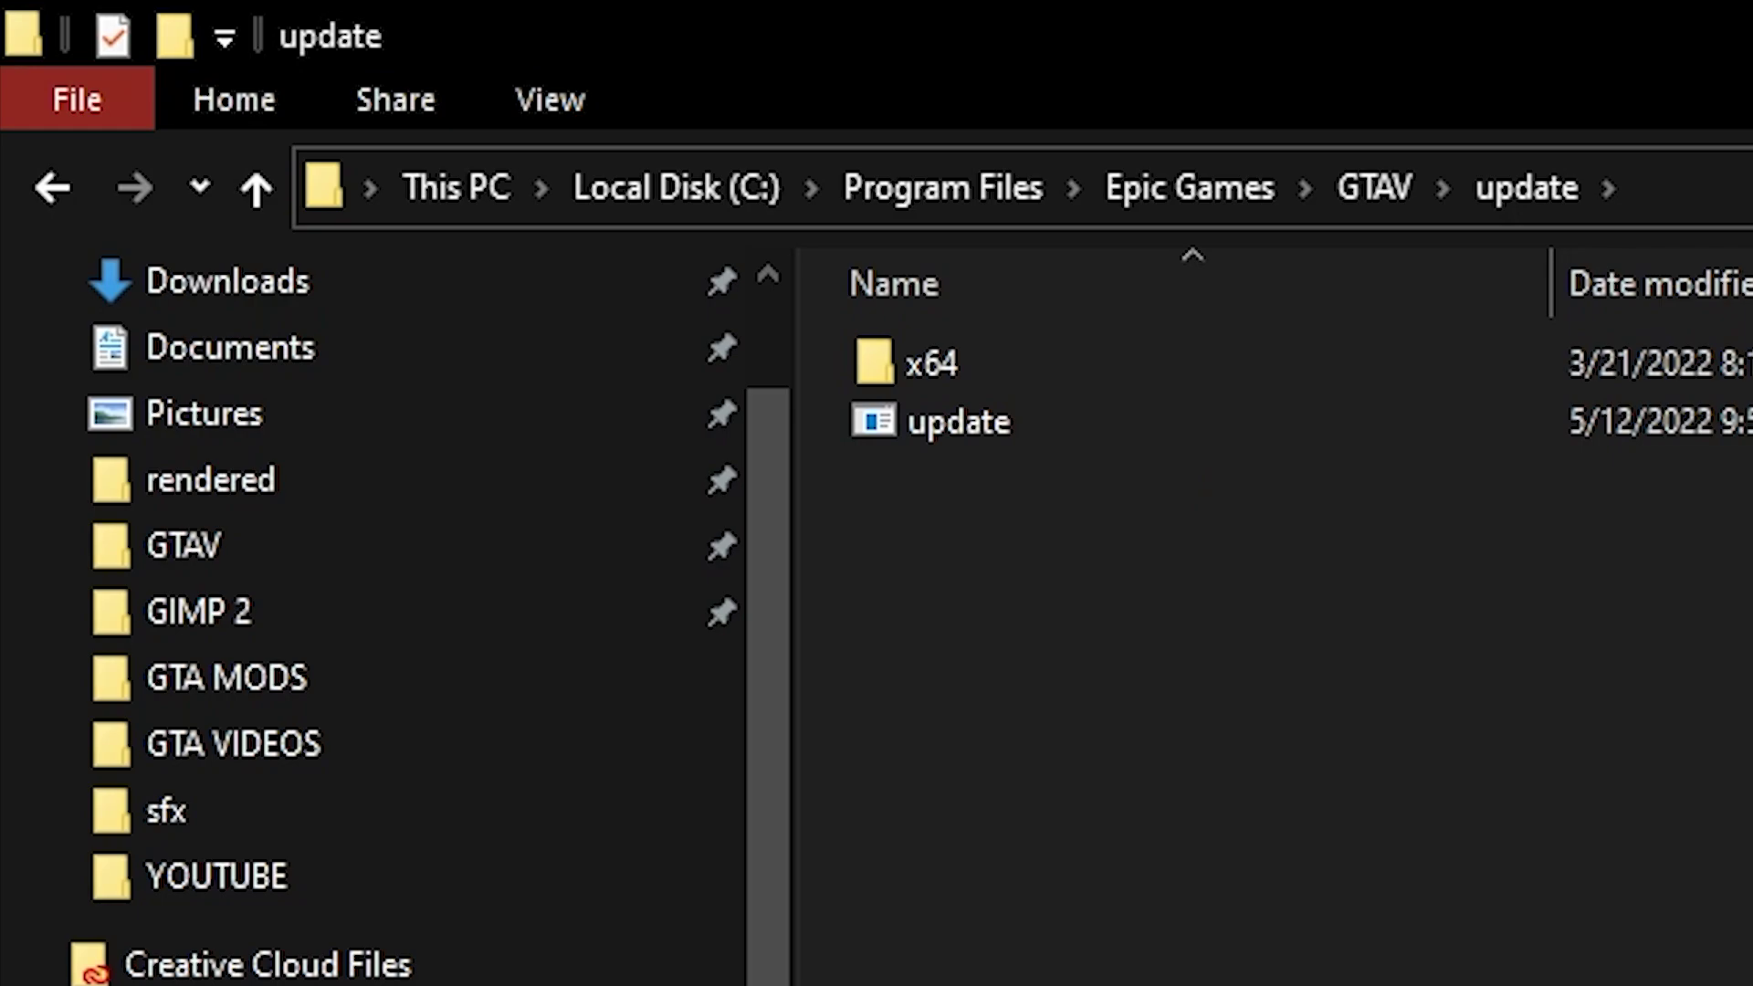
left_click(982, 425)
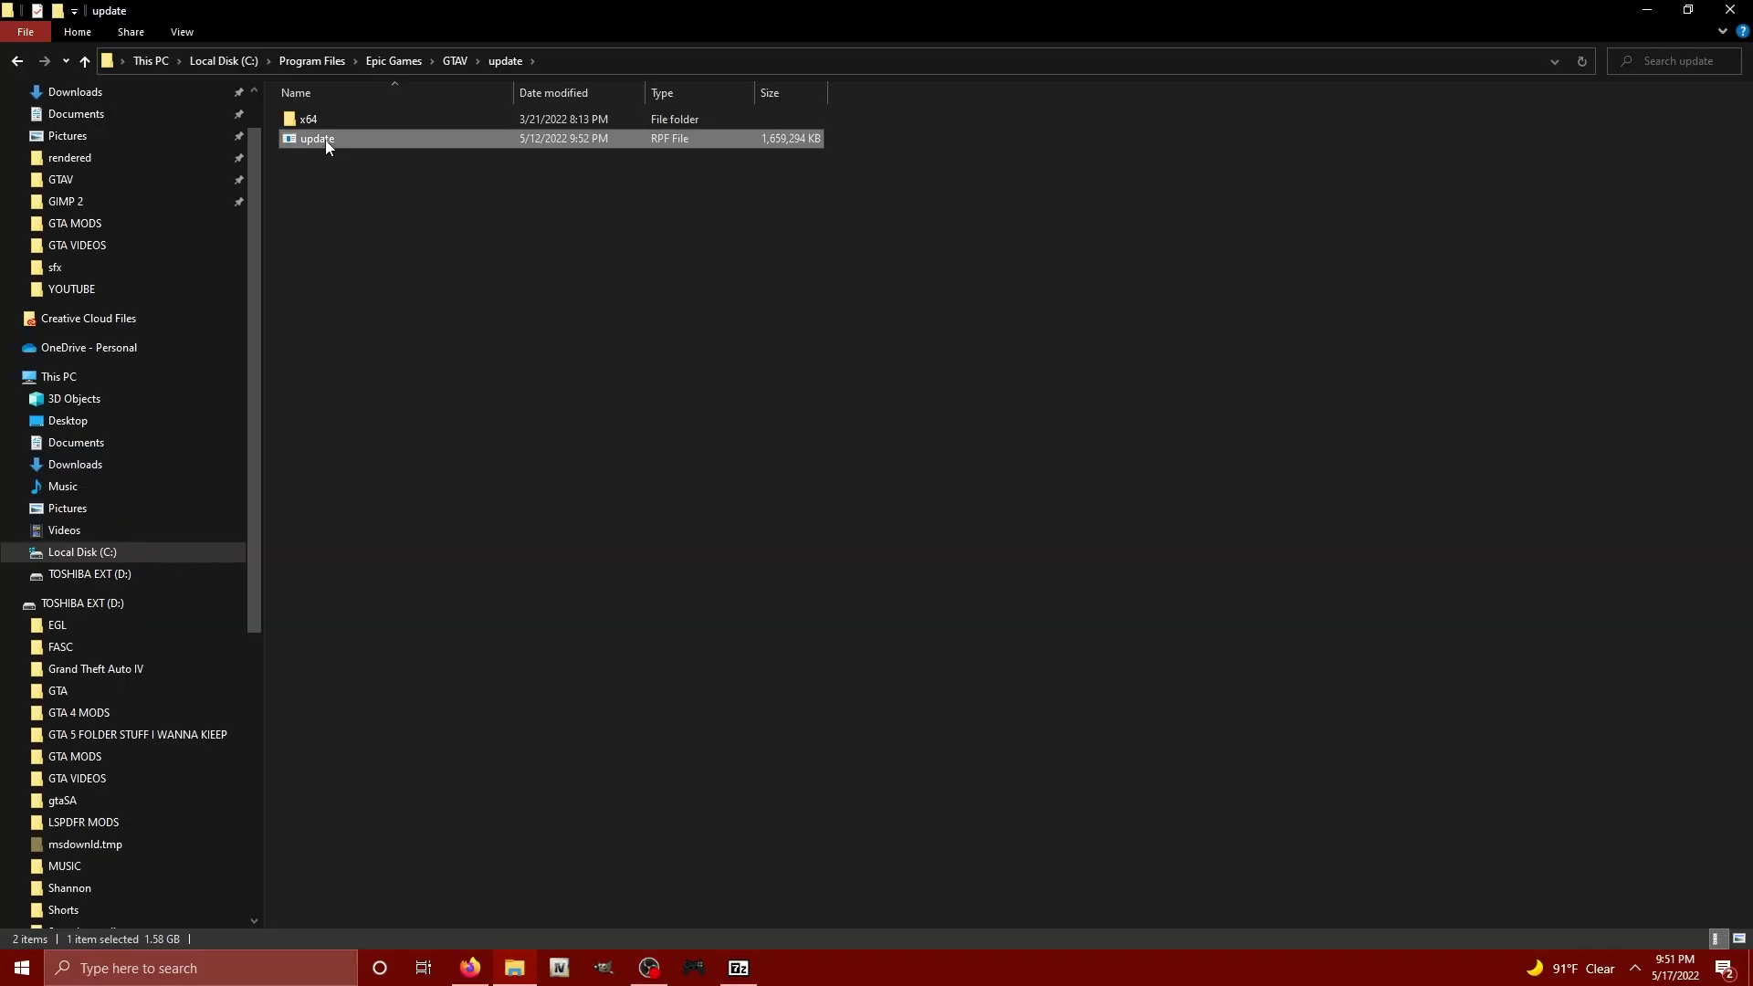
left_click(356, 195)
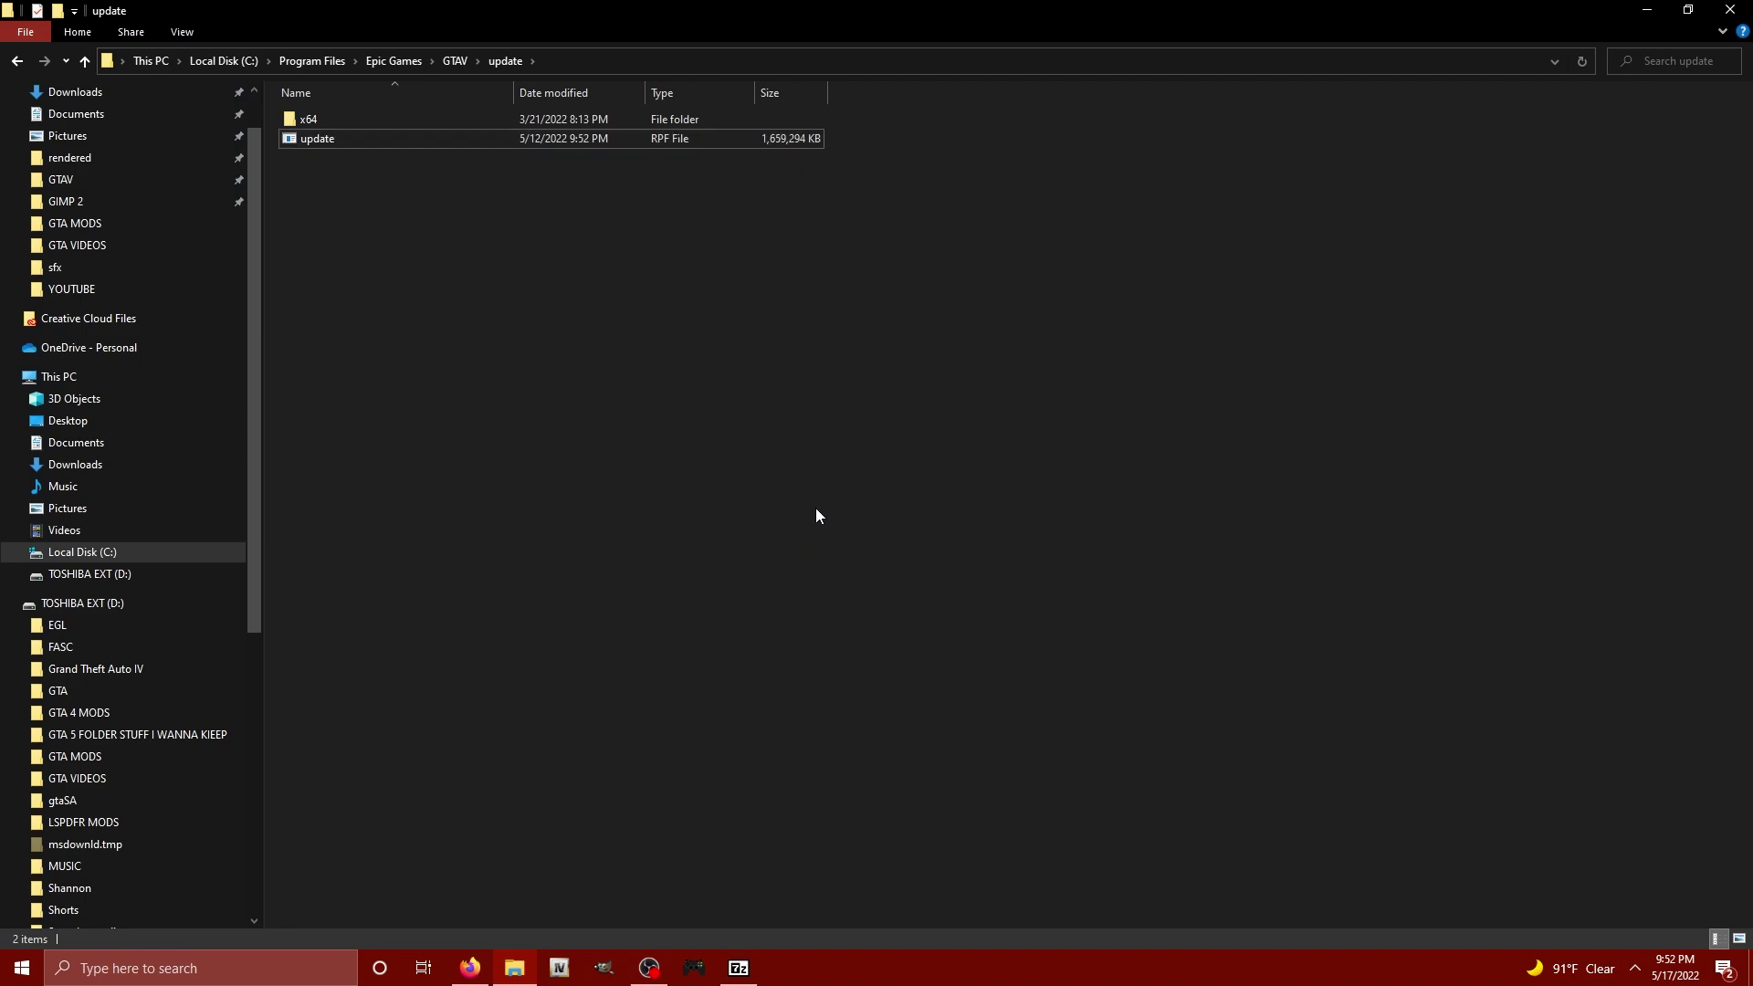
Step: Drag update.rpf from the 7-Zip archive into the GTAV\update folder
left_click(738, 968)
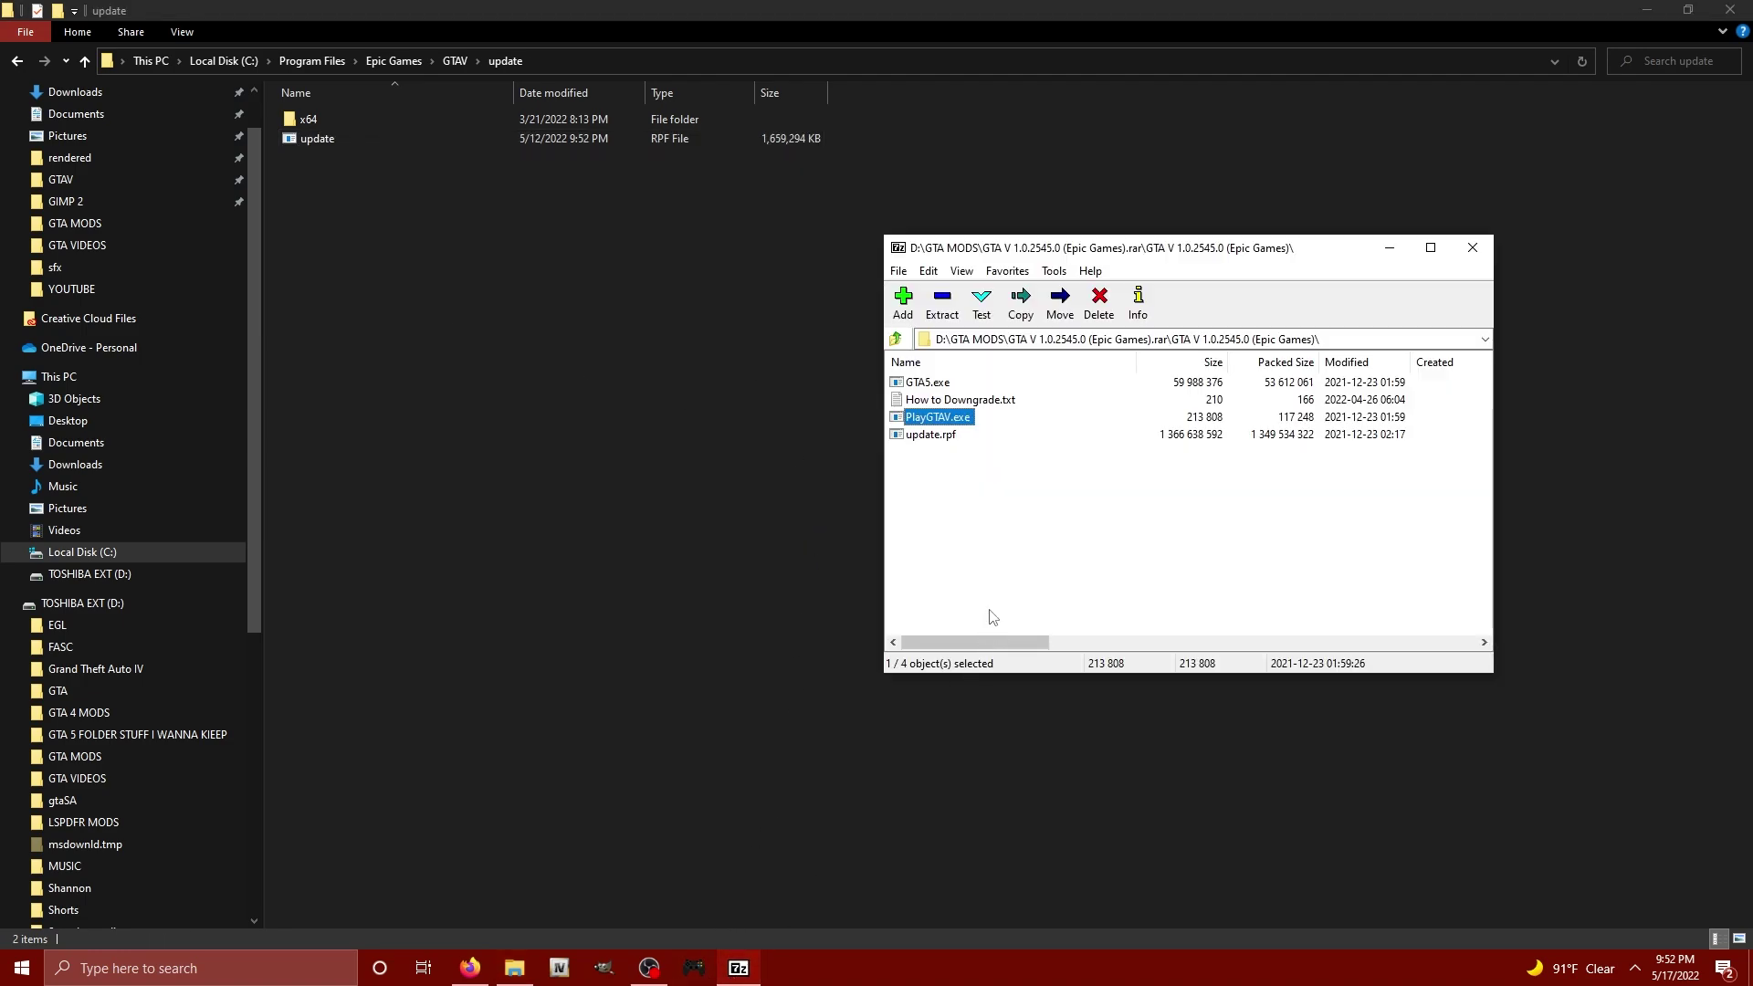
left_click(940, 446)
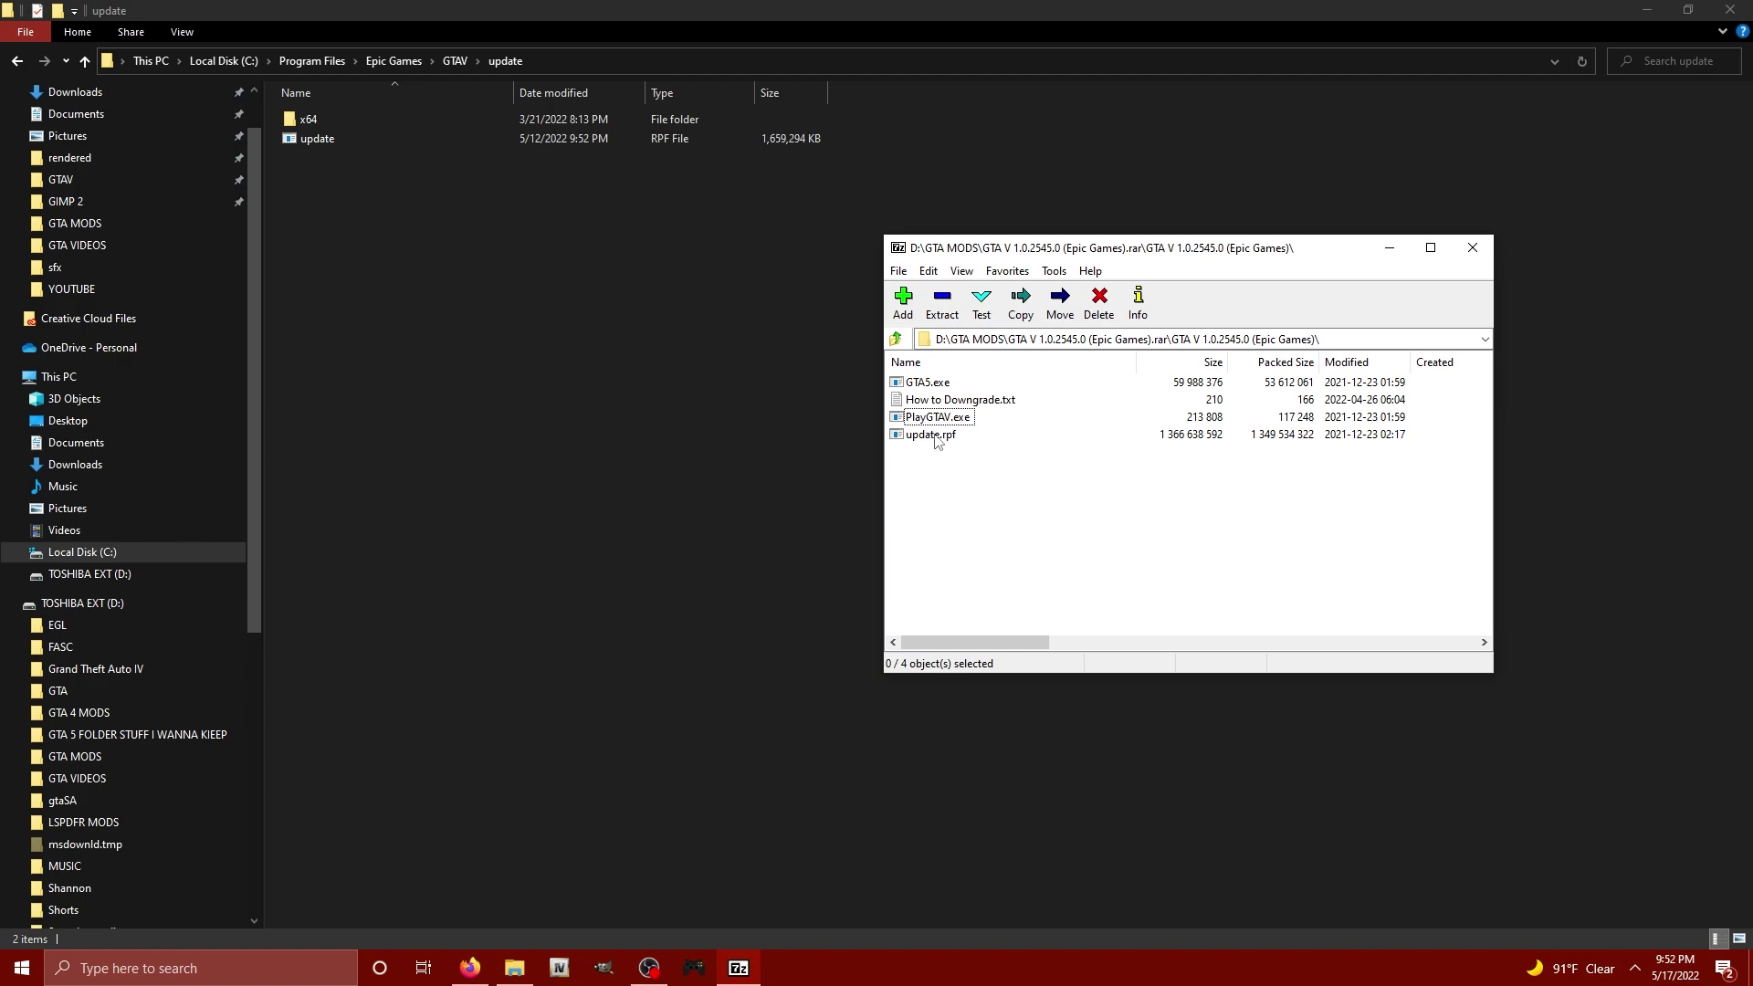
left_click_drag(936, 441, 1071, 539)
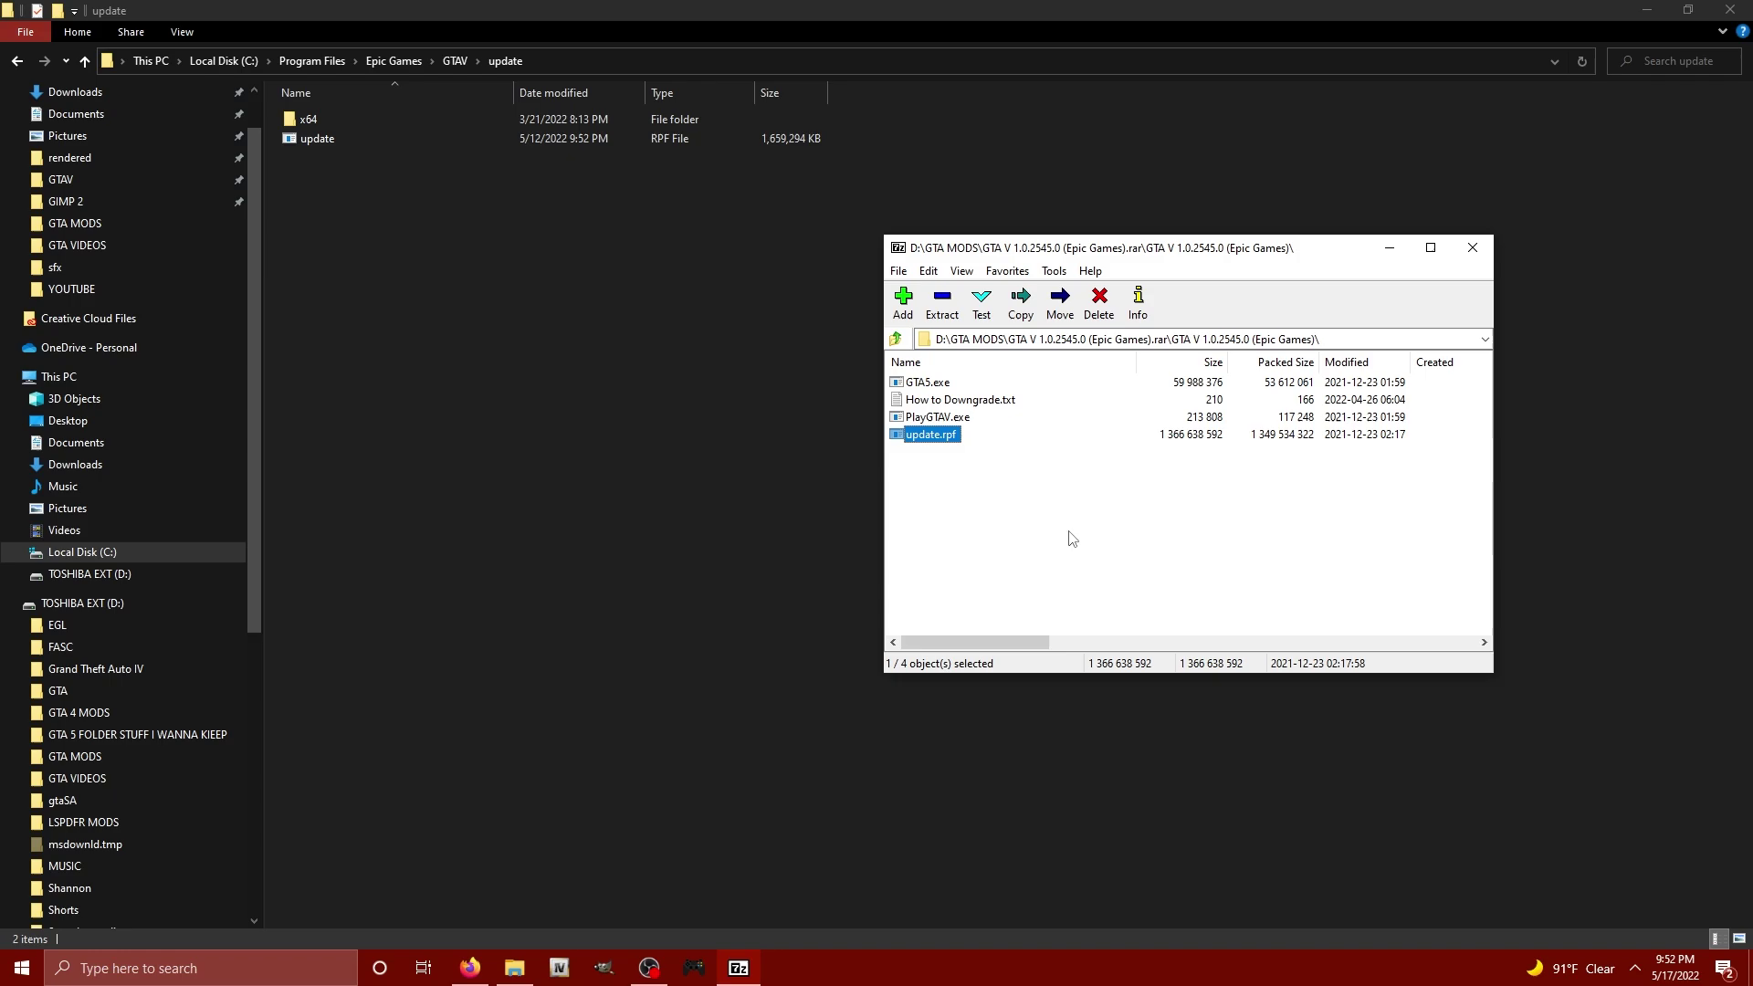
Step: Close the 7-Zip archive and return to the GTAV folder after briefly opening mods
left_click(1471, 249)
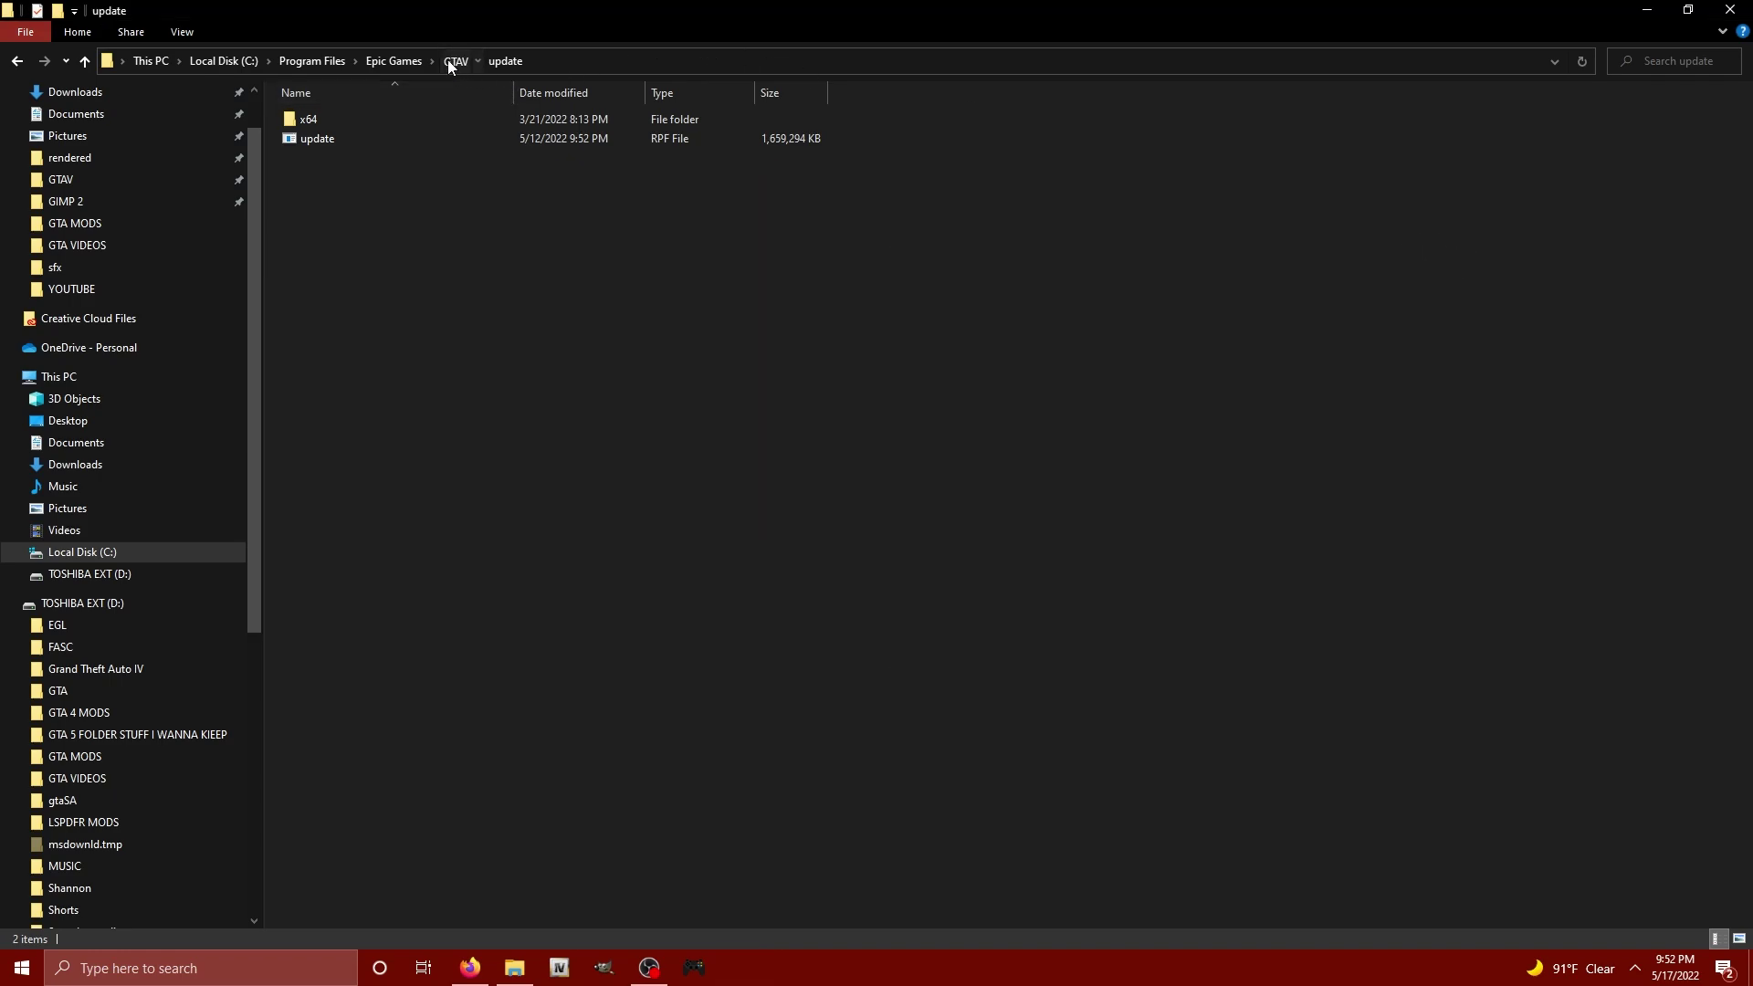
left_click(447, 58)
double_click(351, 350)
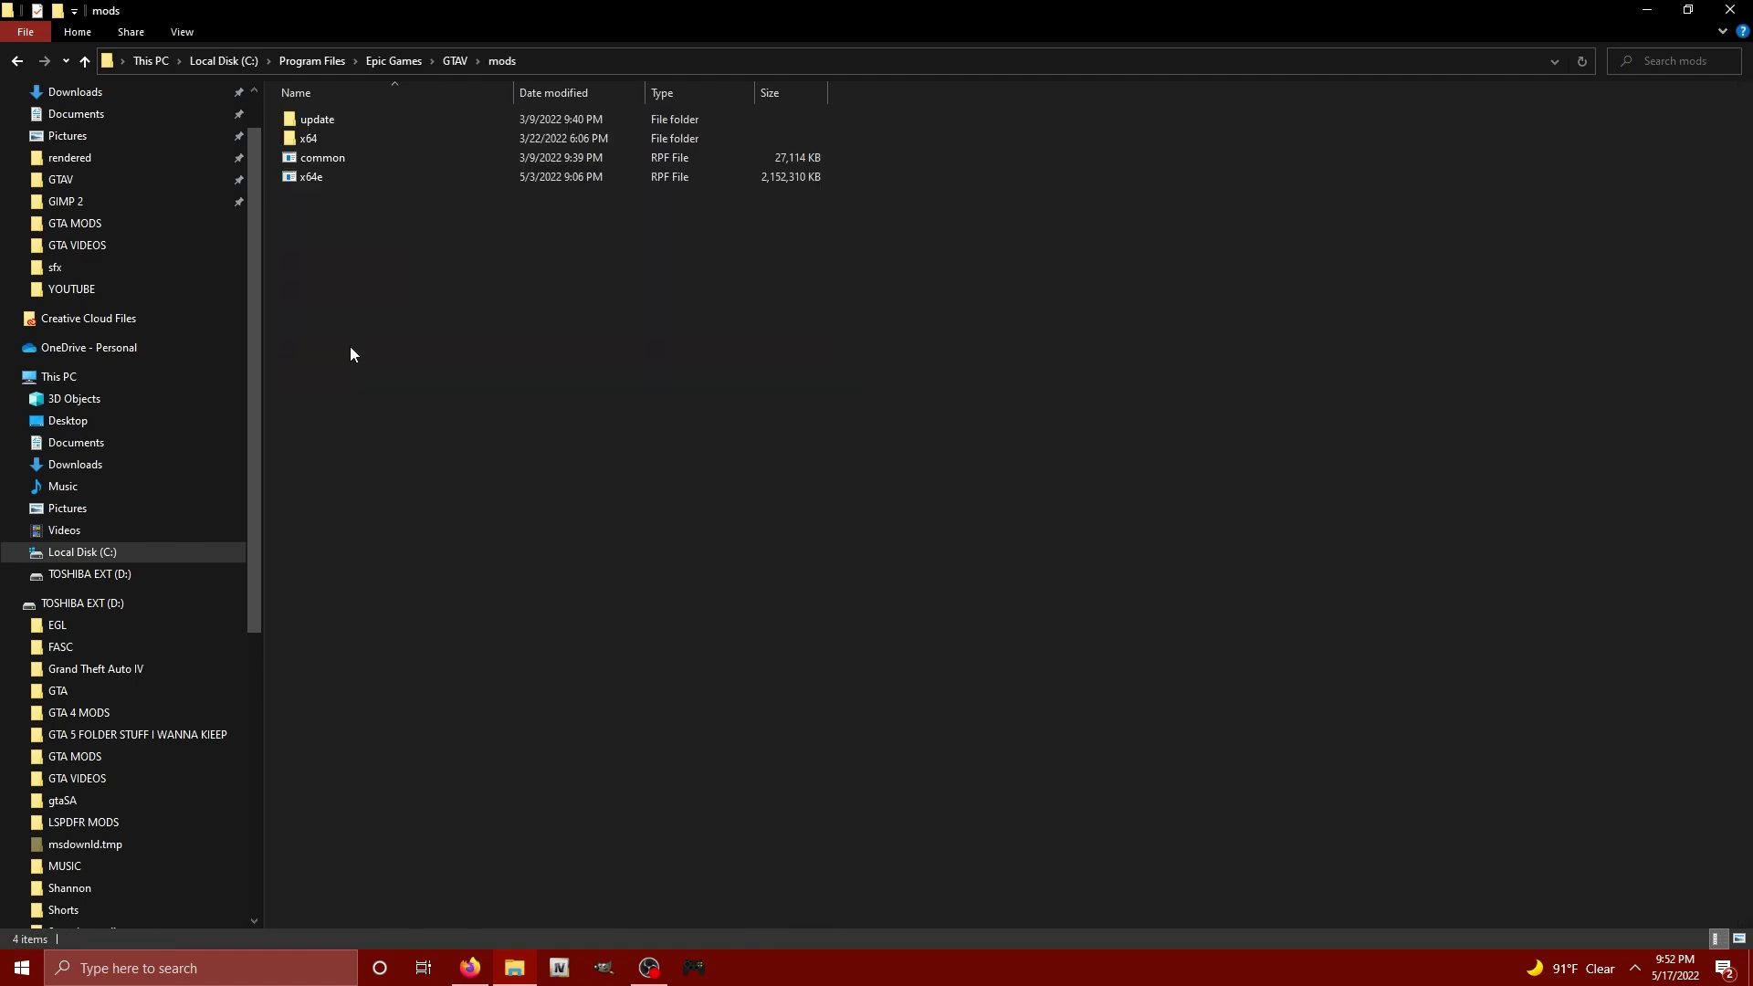
left_click(451, 58)
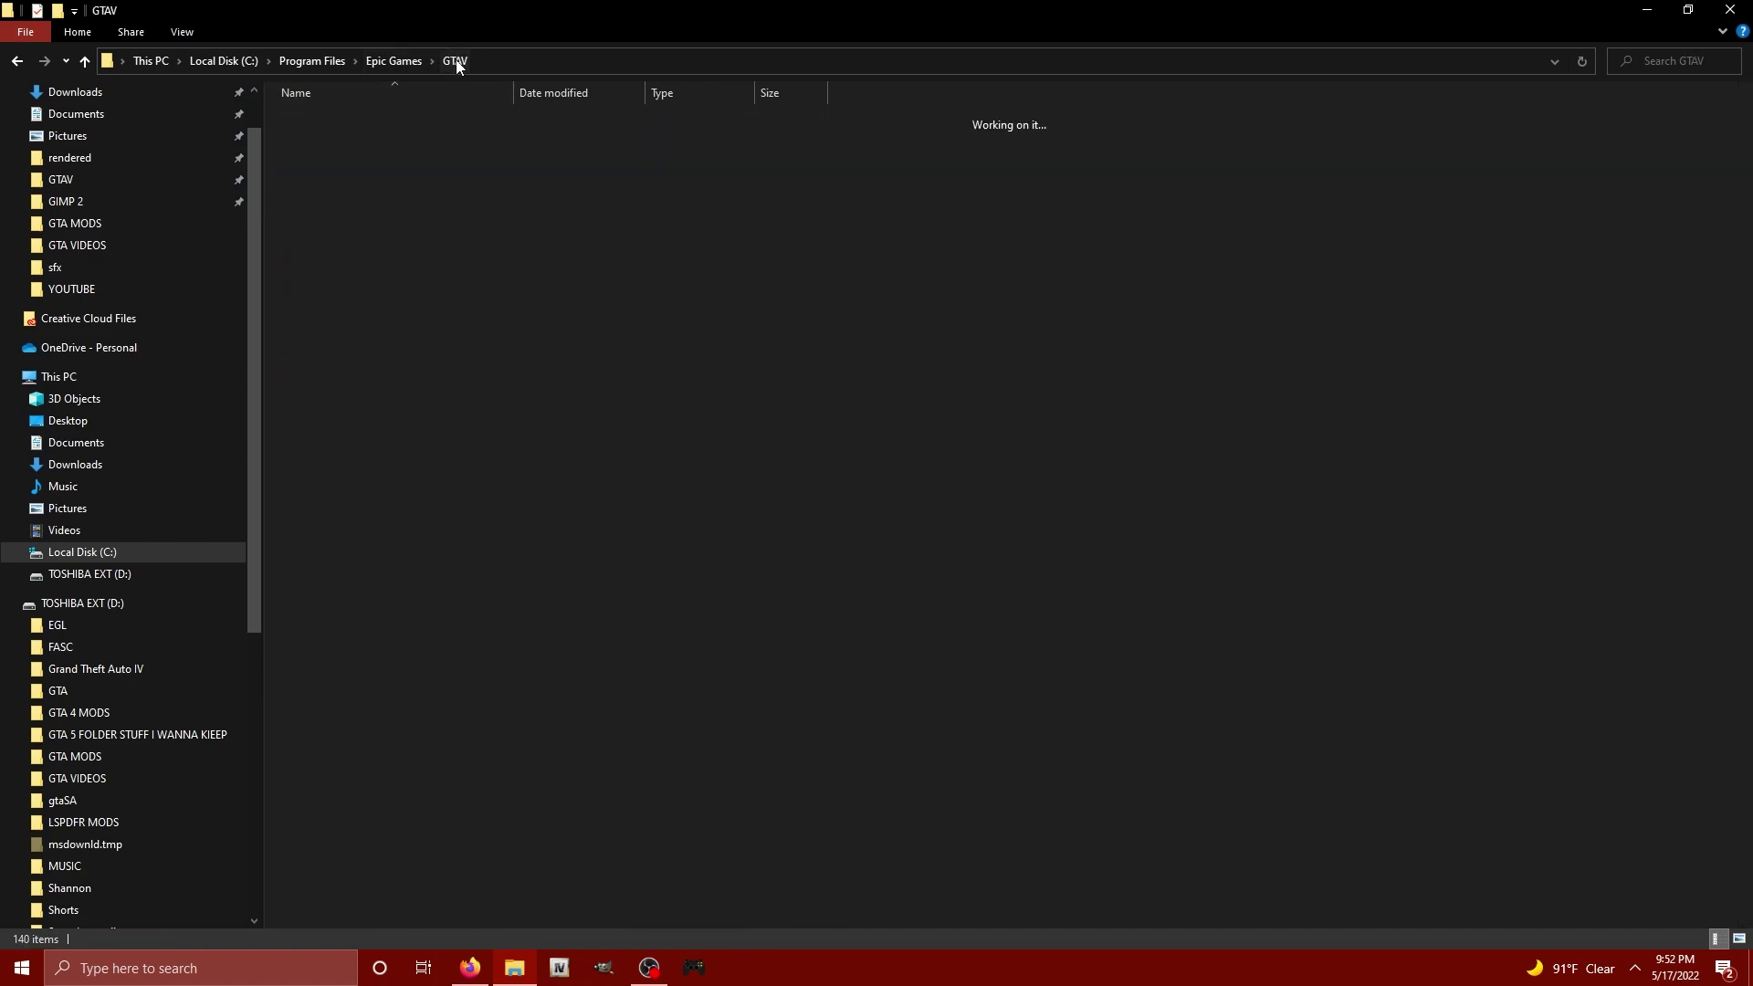
Step: Briefly check the update folder, then go back to the 140-item GTAV folder
scroll(444, 664, "down", 4)
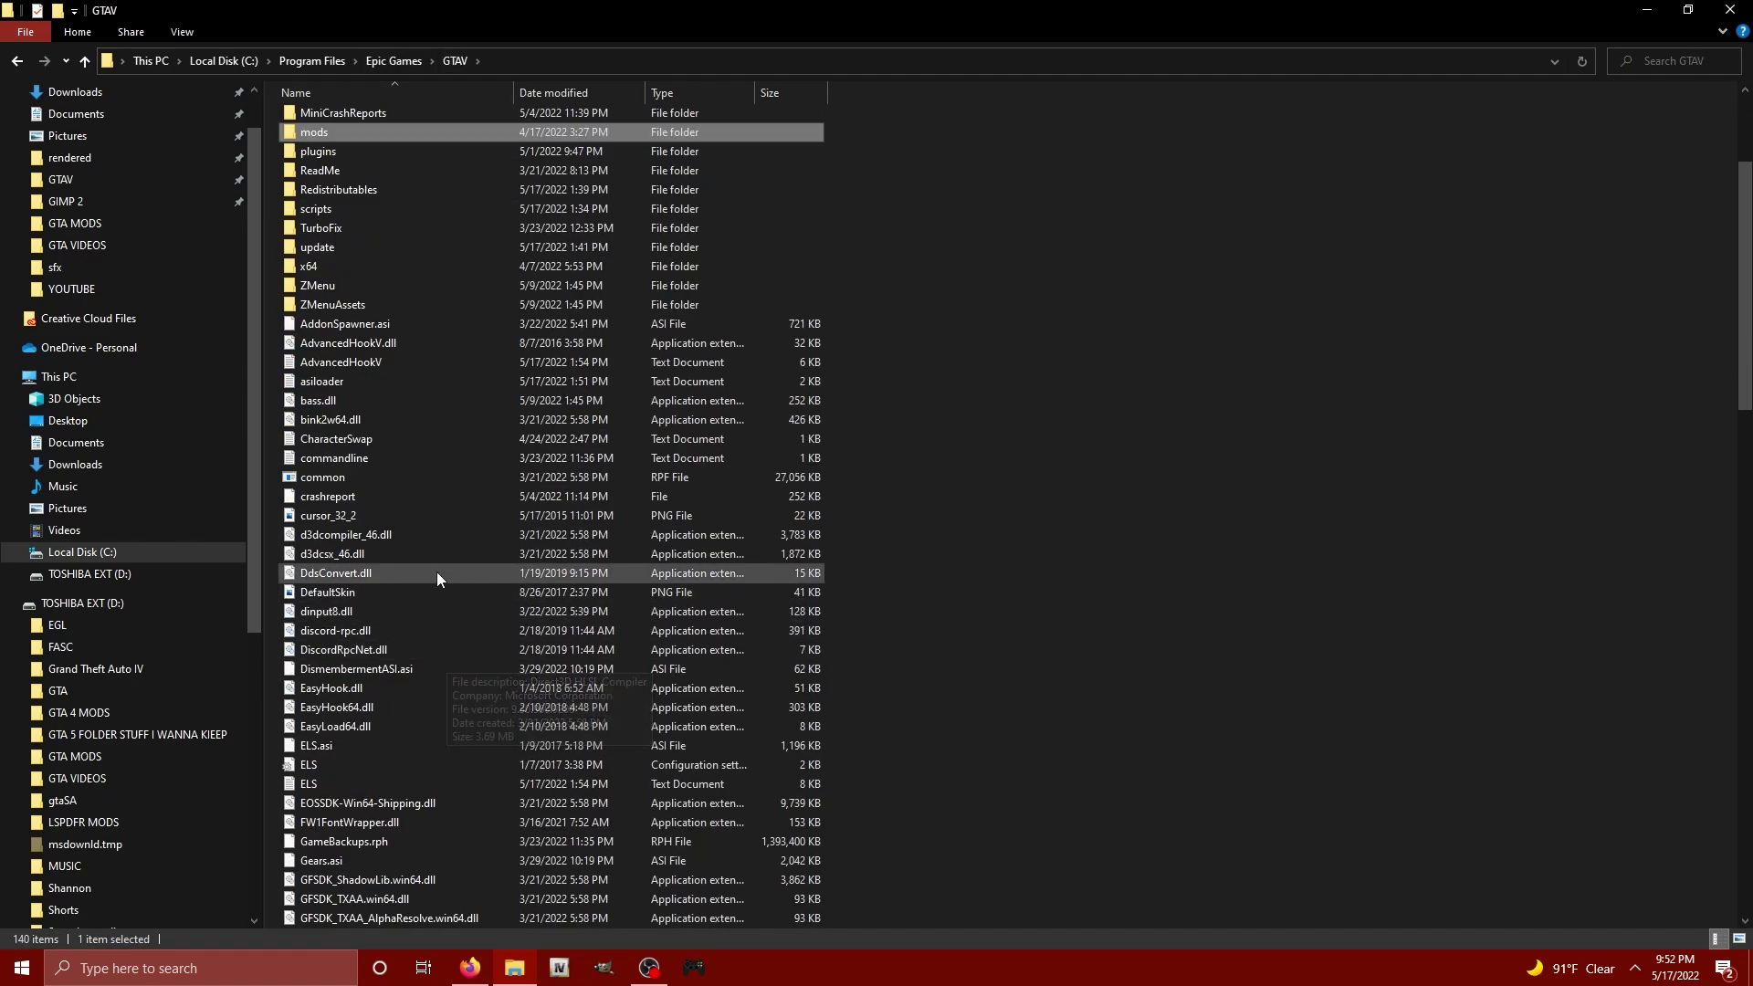
scroll(427, 543, "up", 4)
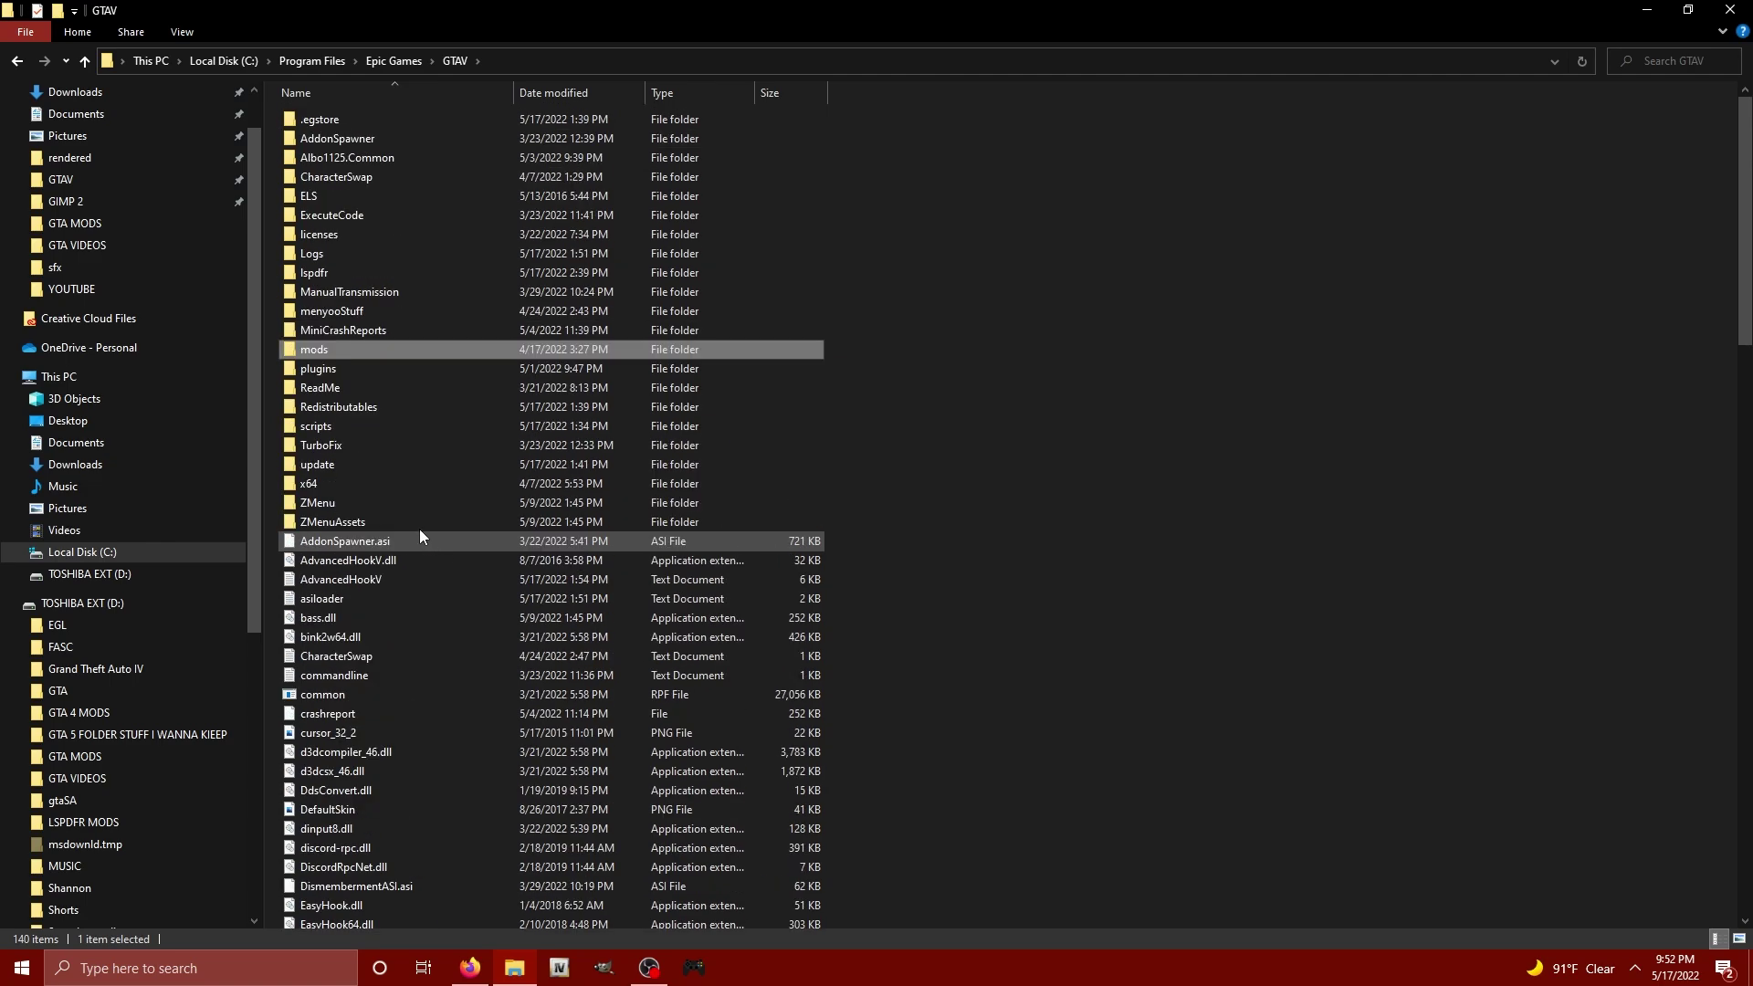
double_click(387, 467)
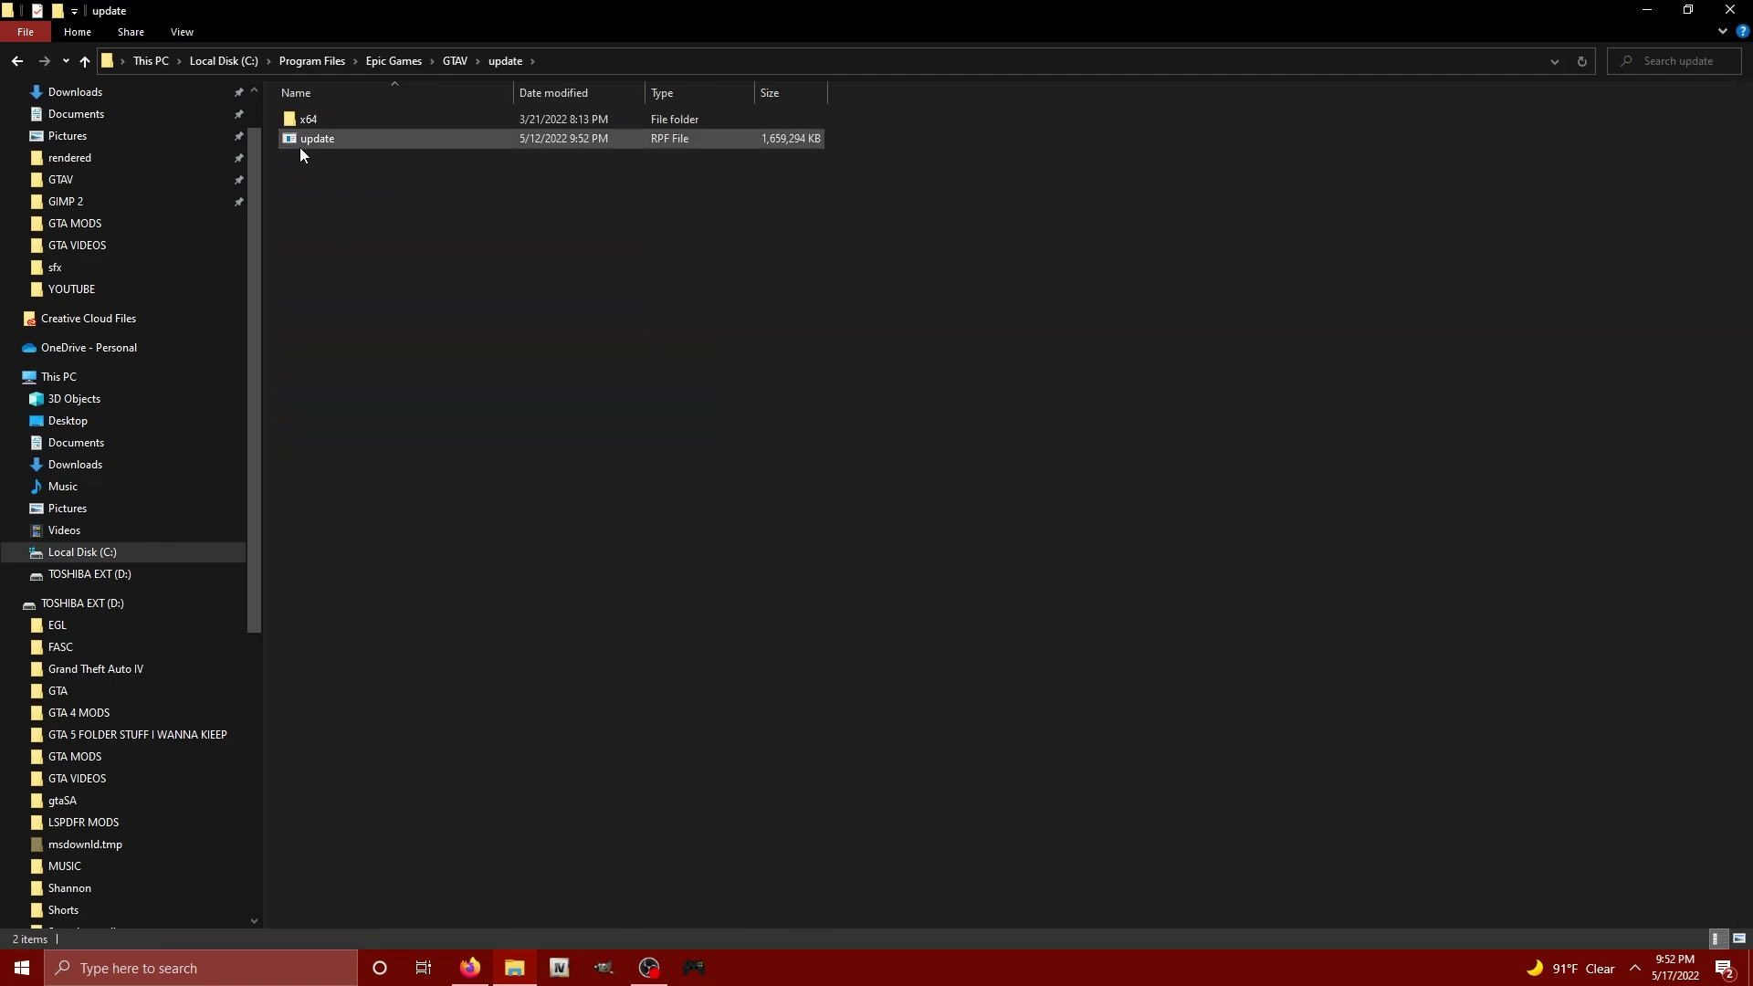
left_click(18, 62)
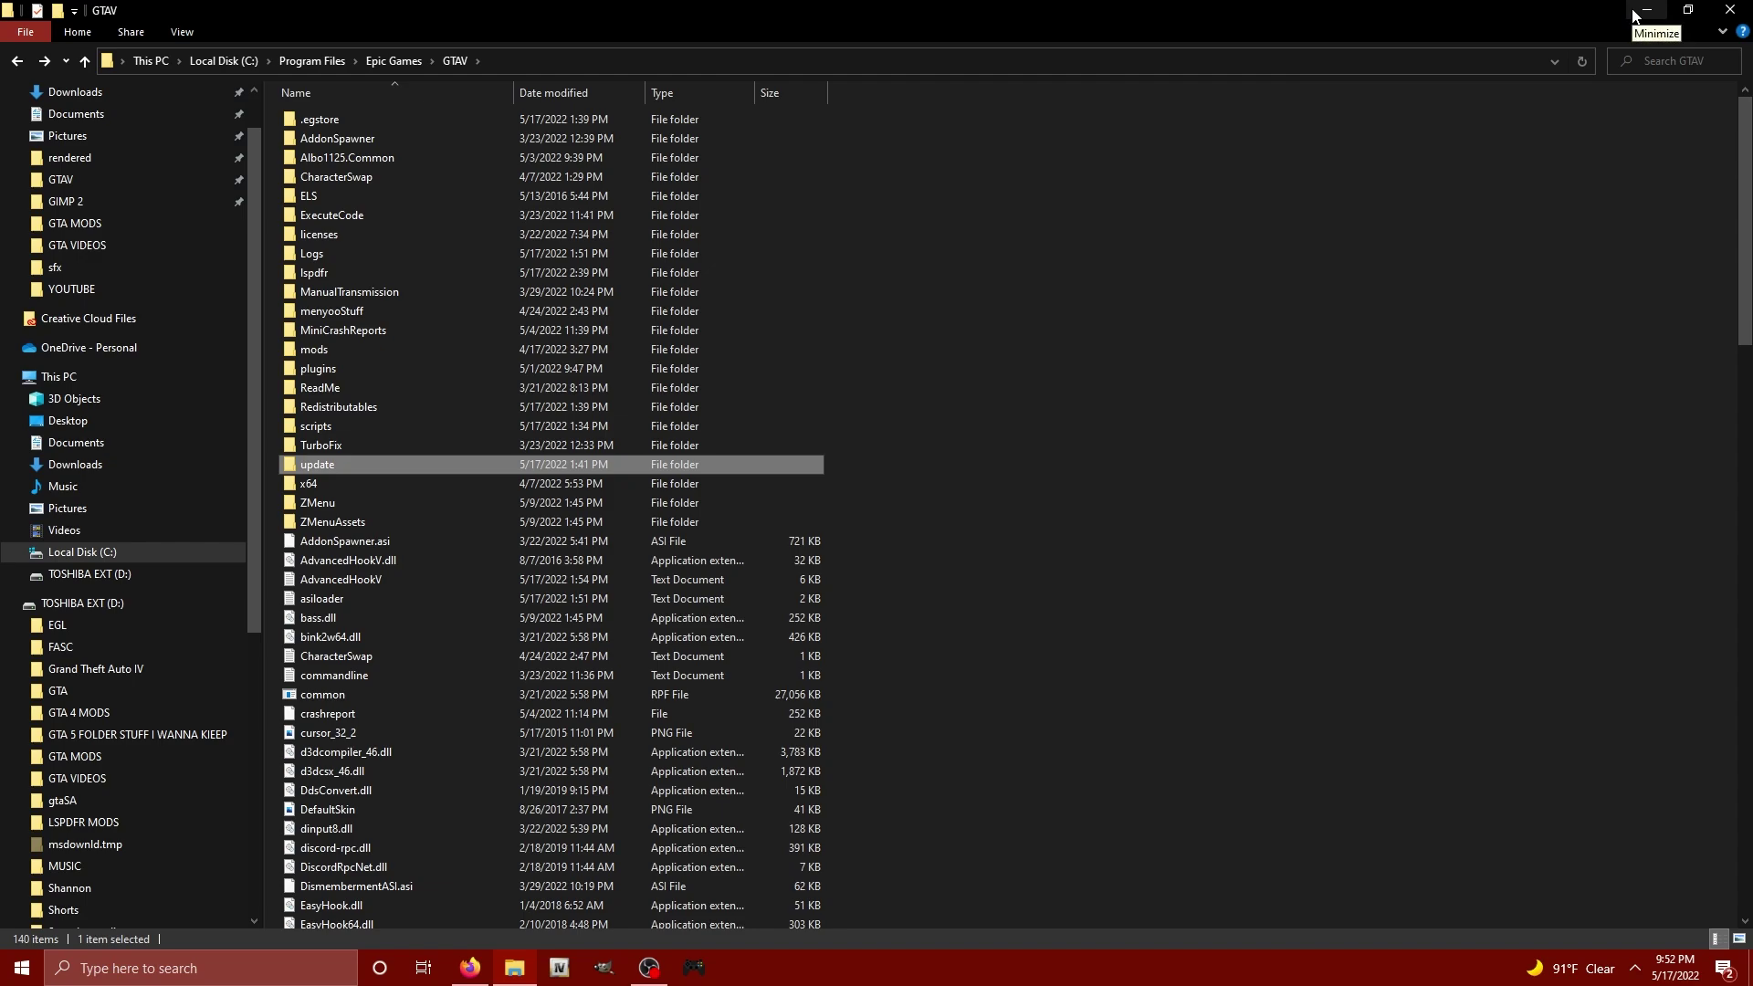
left_click(1321, 620)
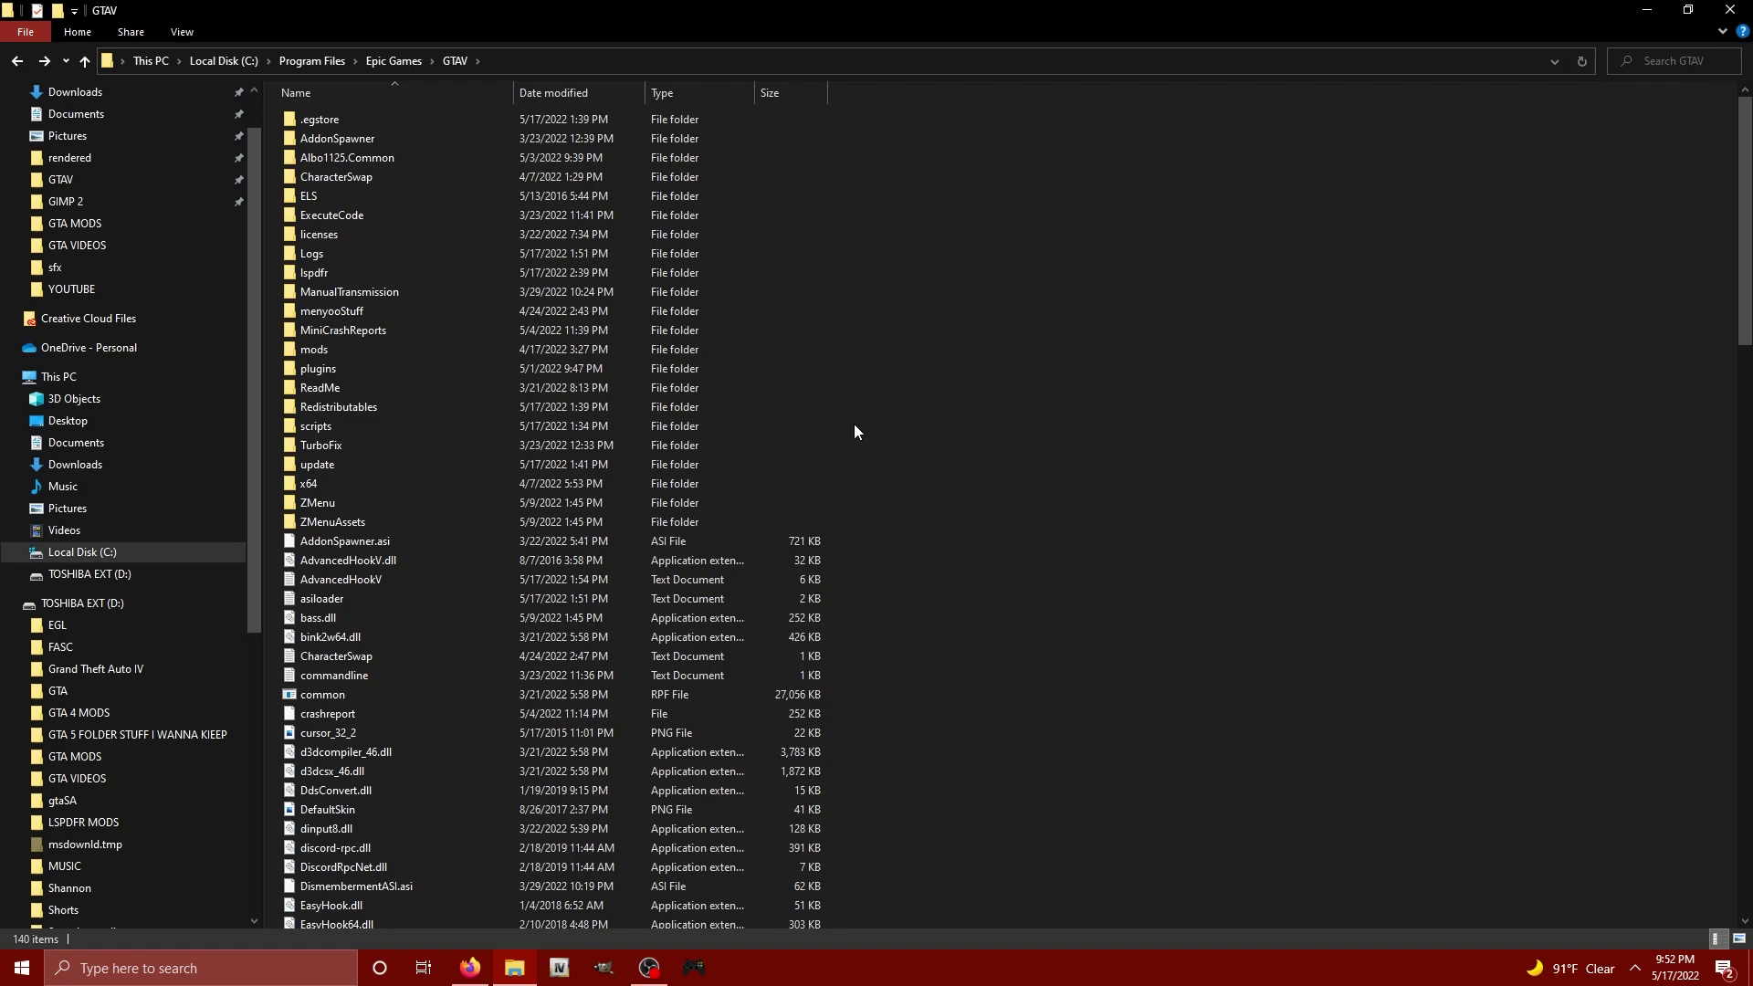
scroll(964, 457, "down", 12)
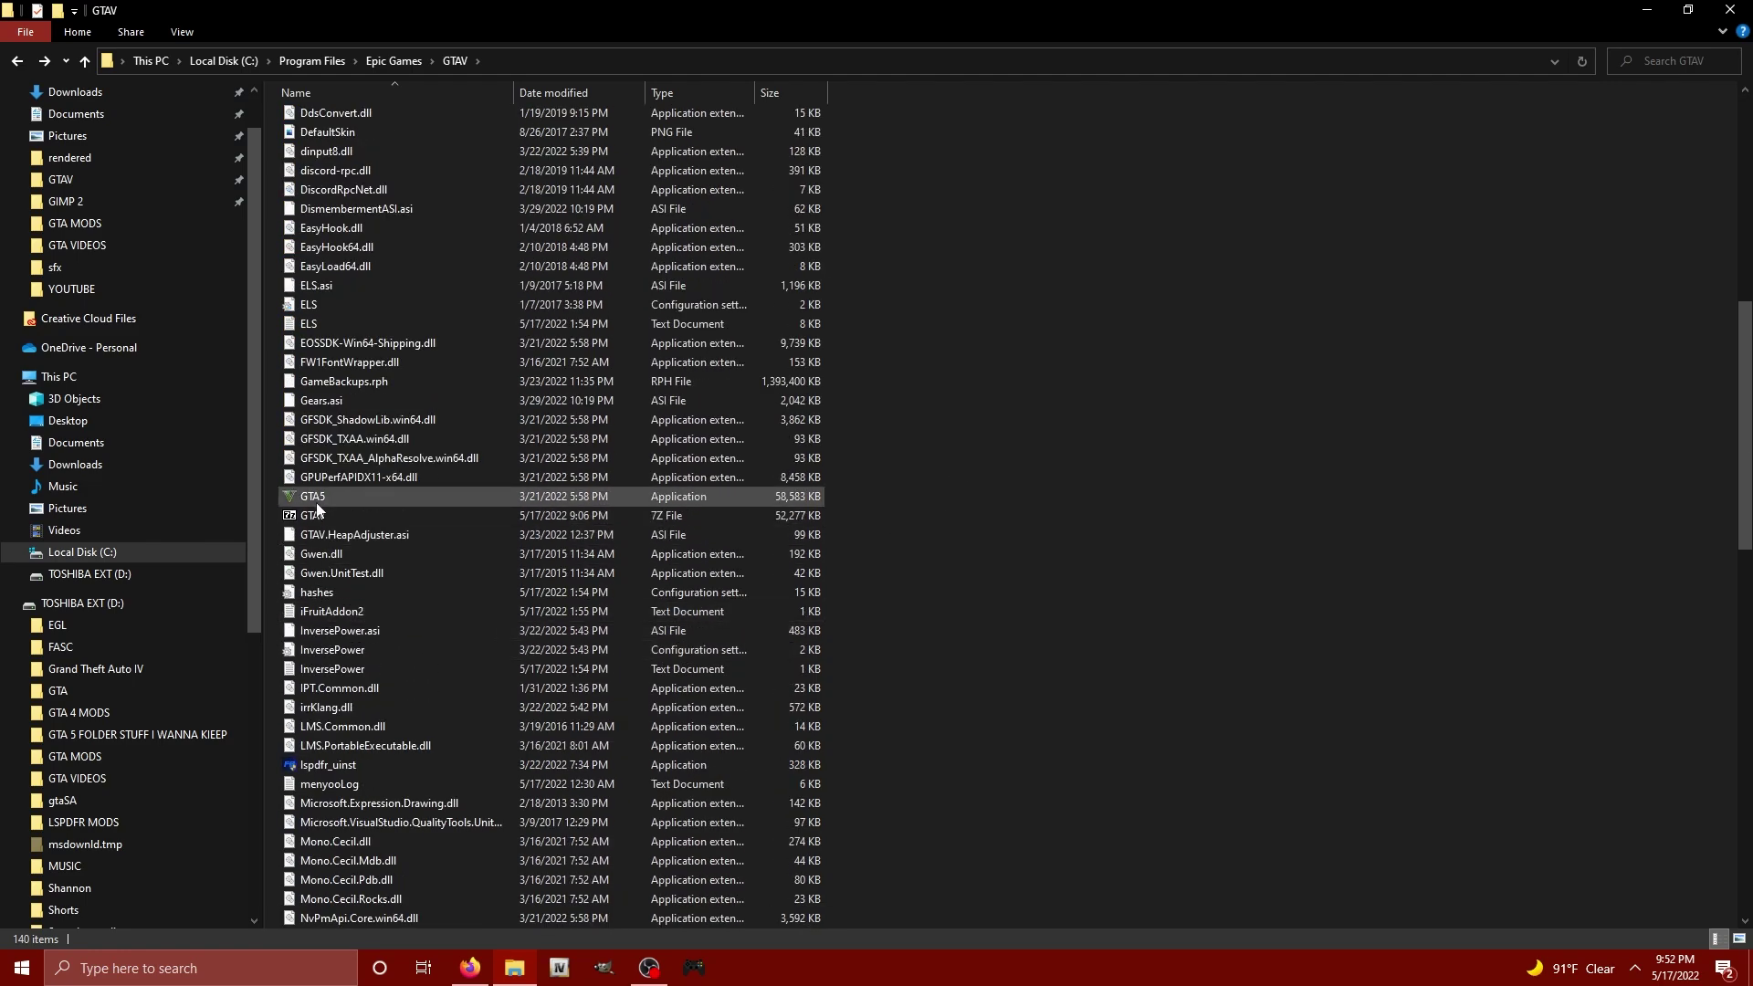
left_click(313, 499)
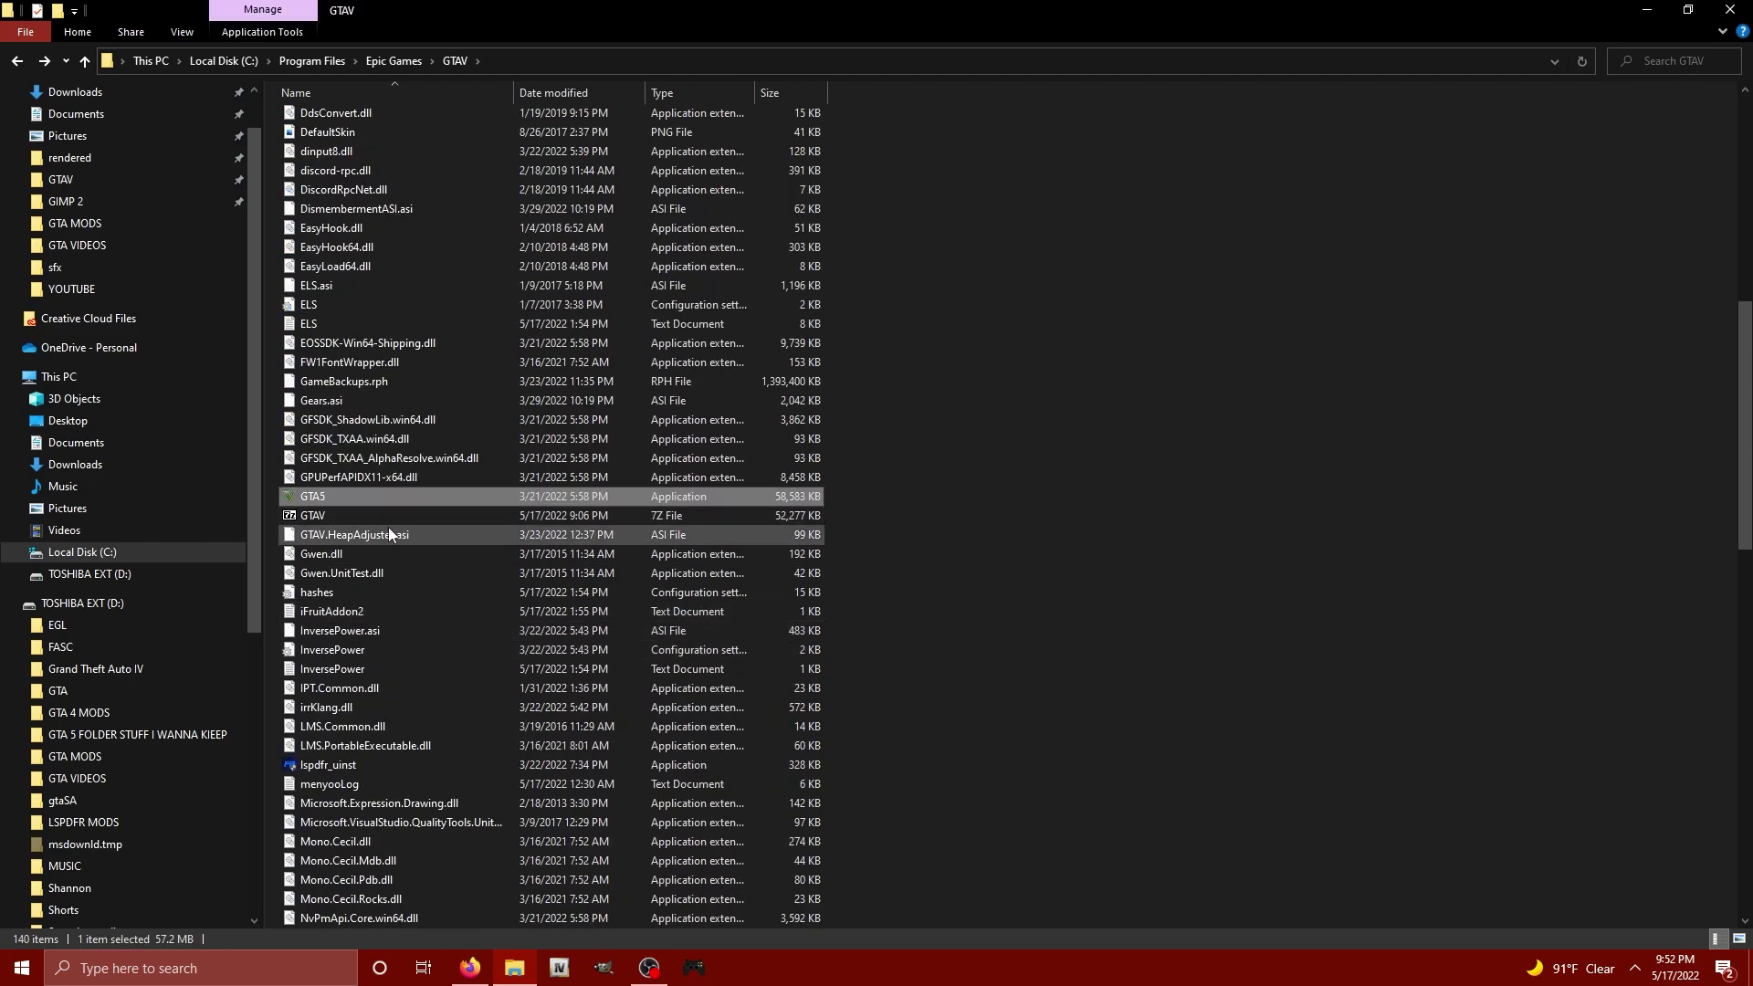
scroll(380, 609, "down", 15)
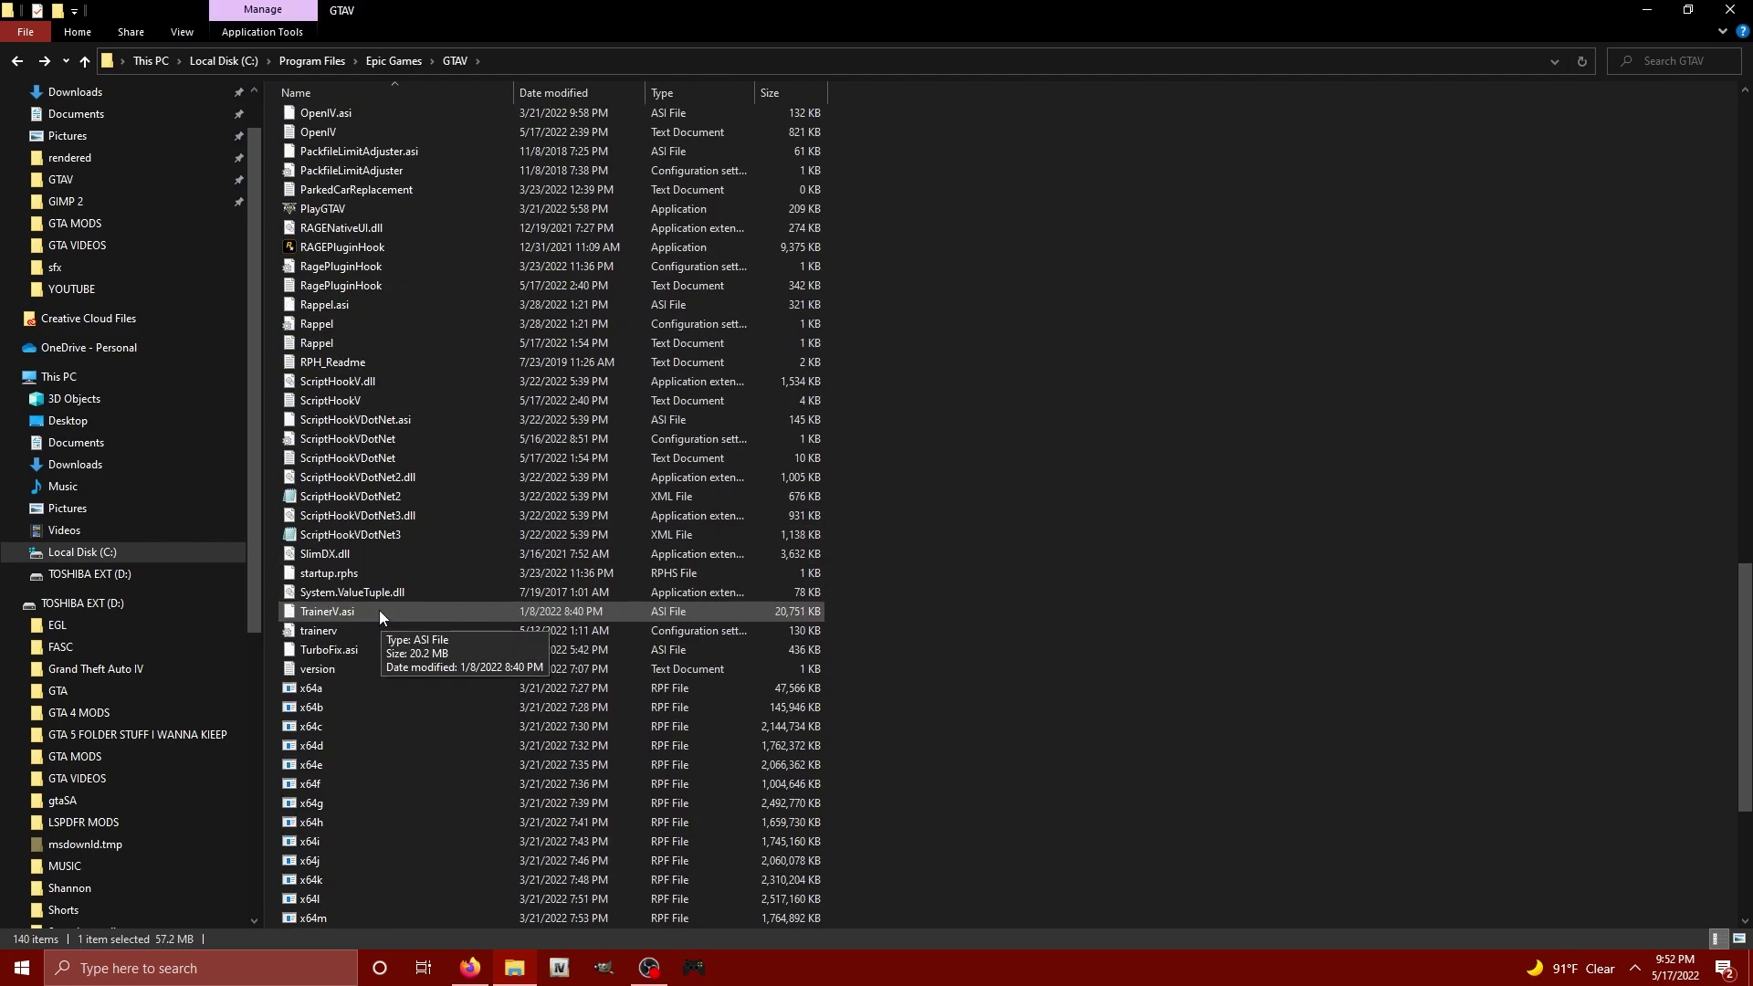
left_click(339, 212, "ctrl")
scroll(356, 292, "up", 14)
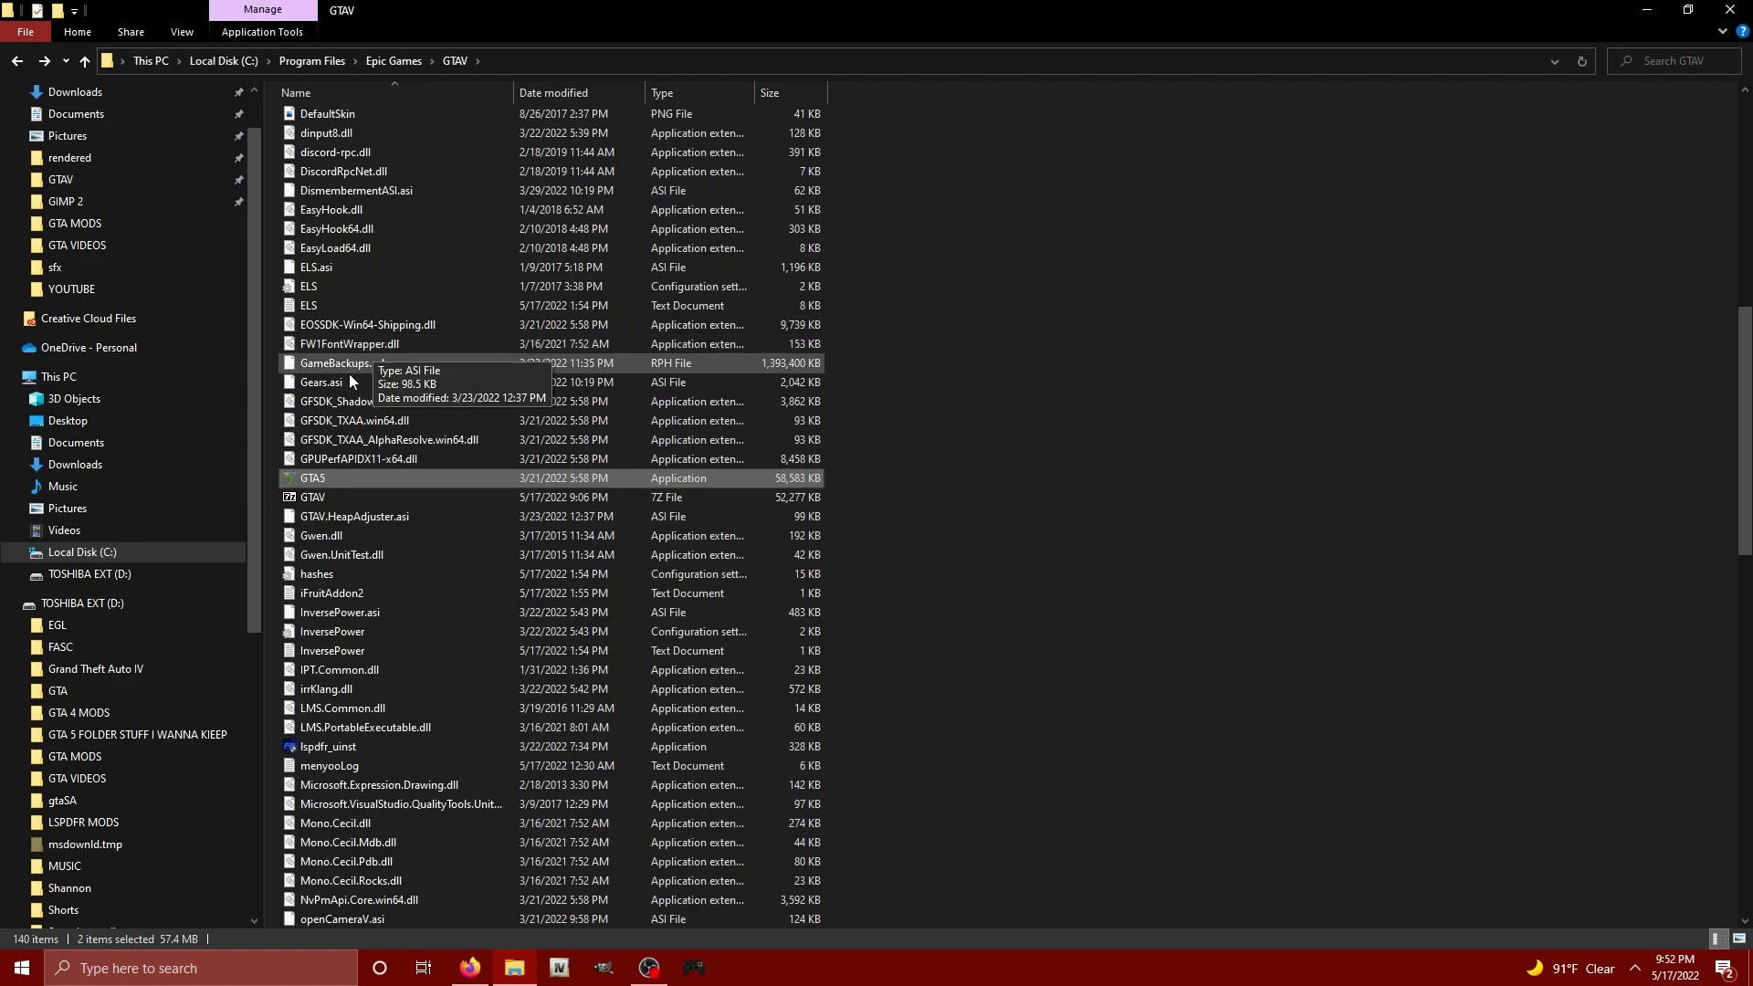
left_click(315, 500)
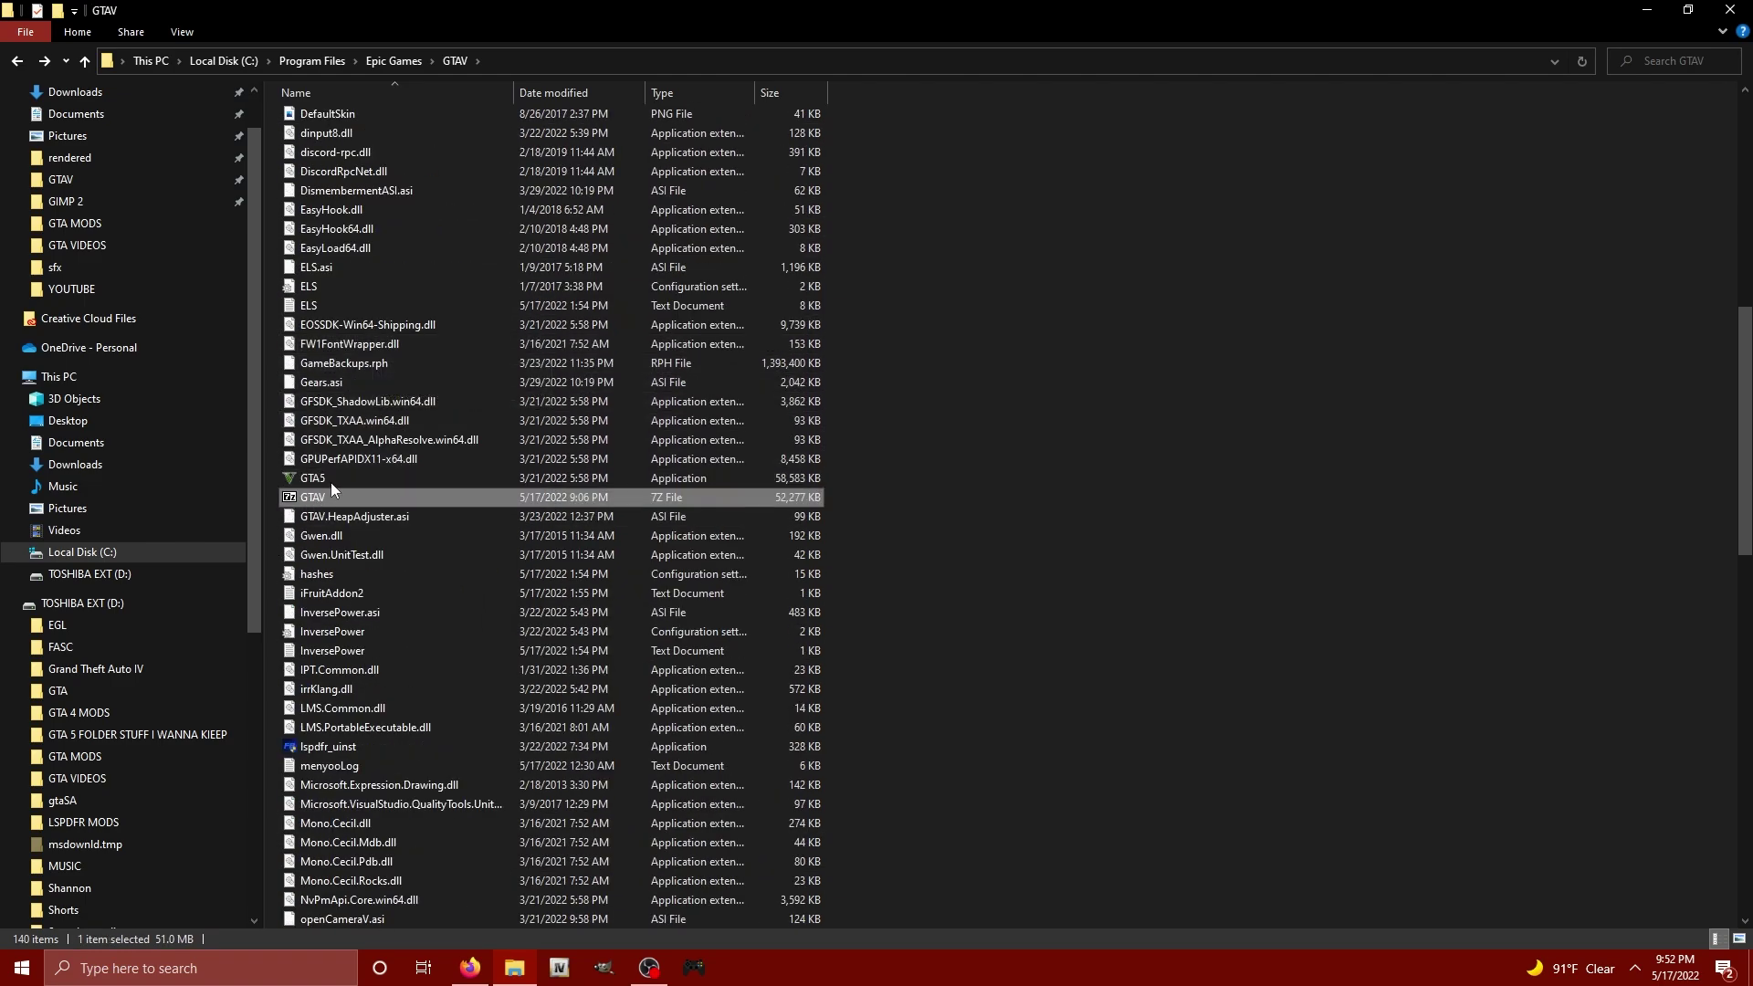
scroll(330, 482, "up", 12)
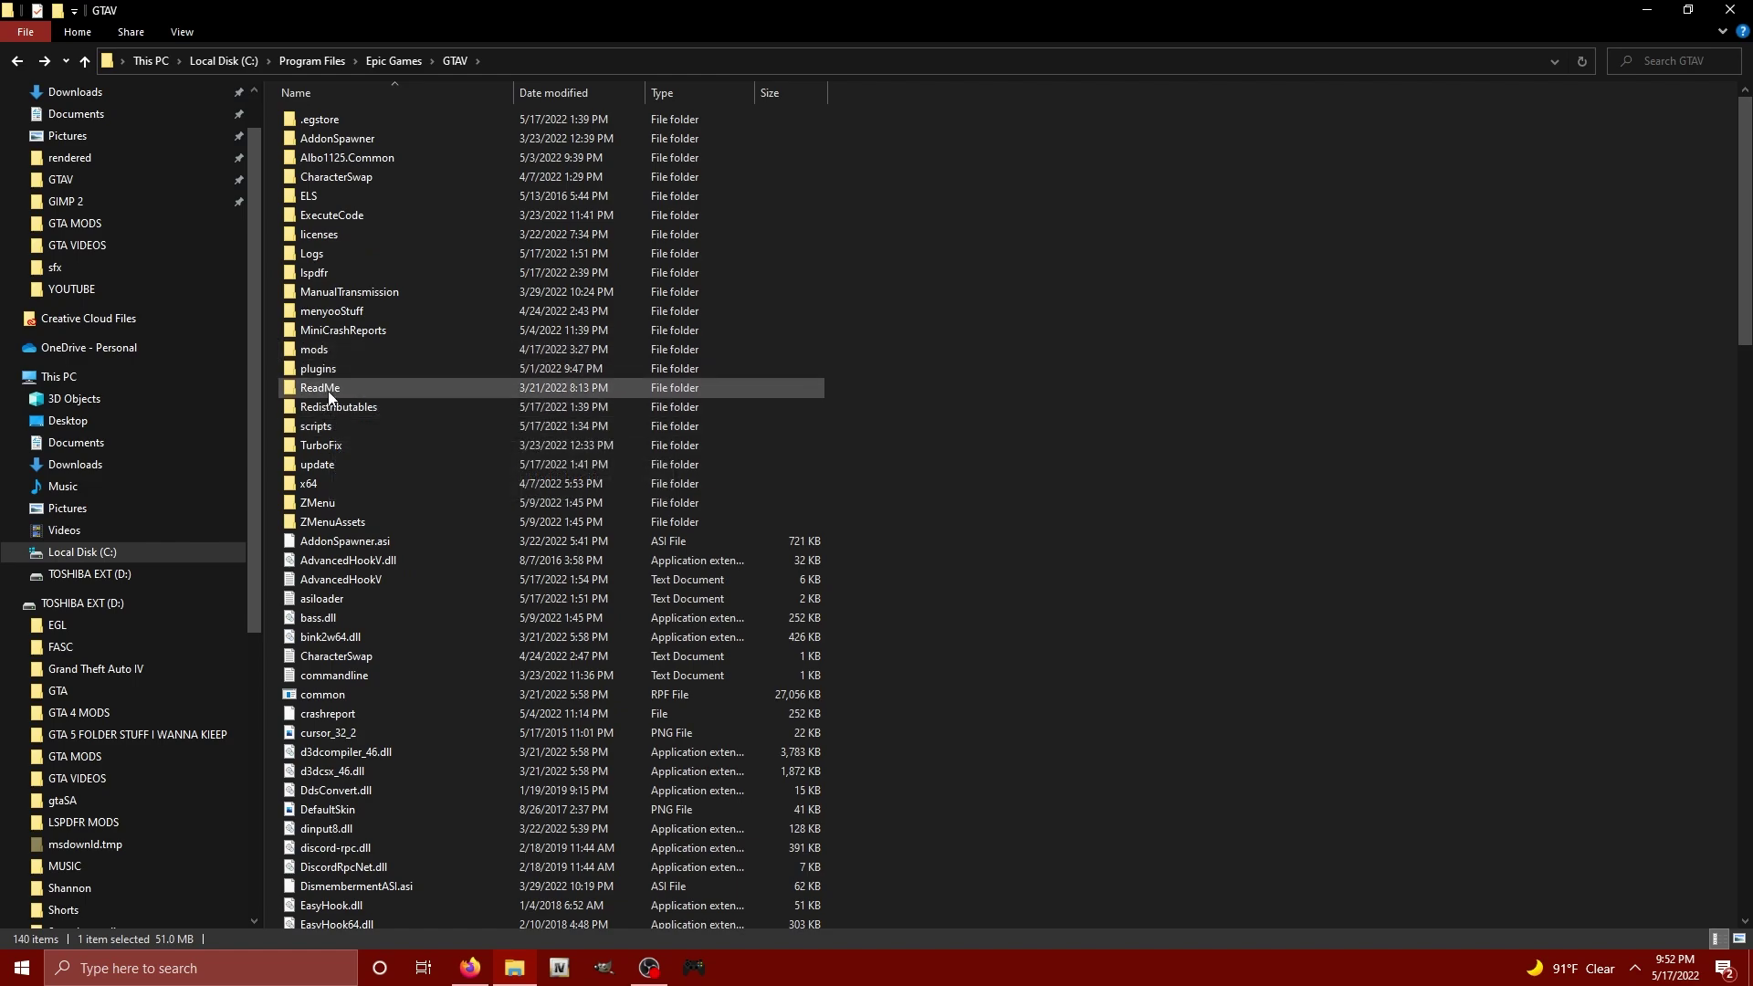
left_click(326, 466)
scroll(338, 461, "down", 5)
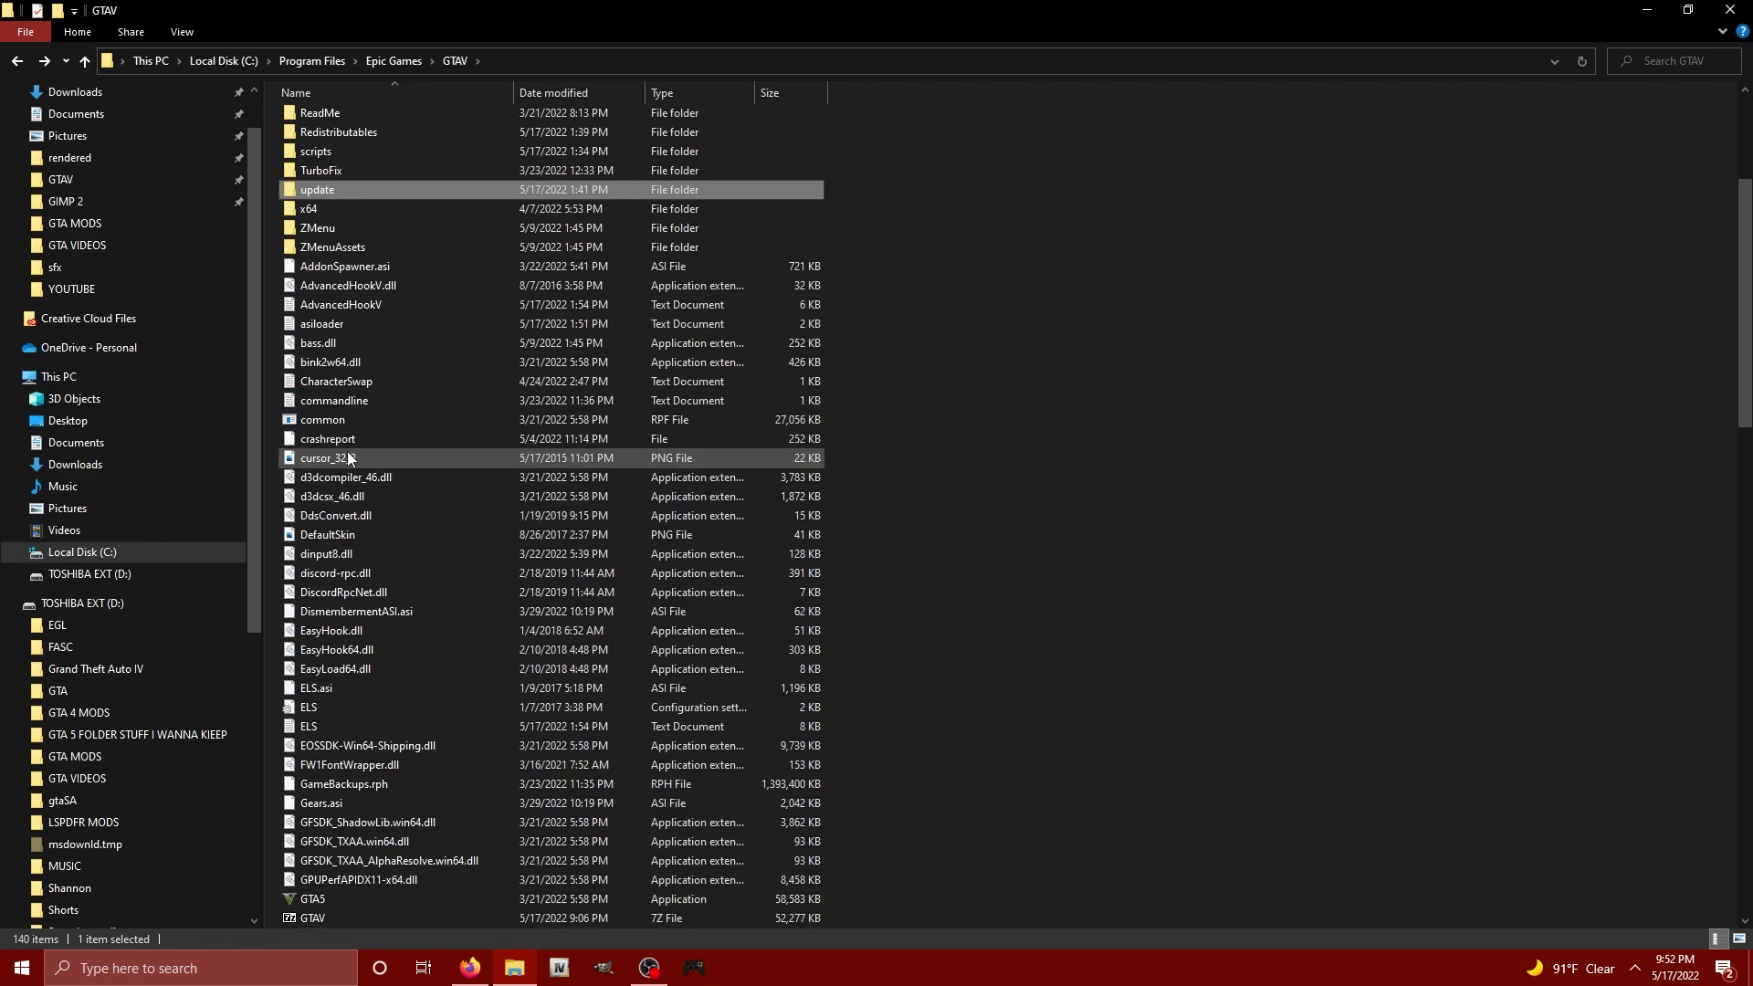
scroll(348, 457, "up", 5)
scroll(315, 189, "down", 5)
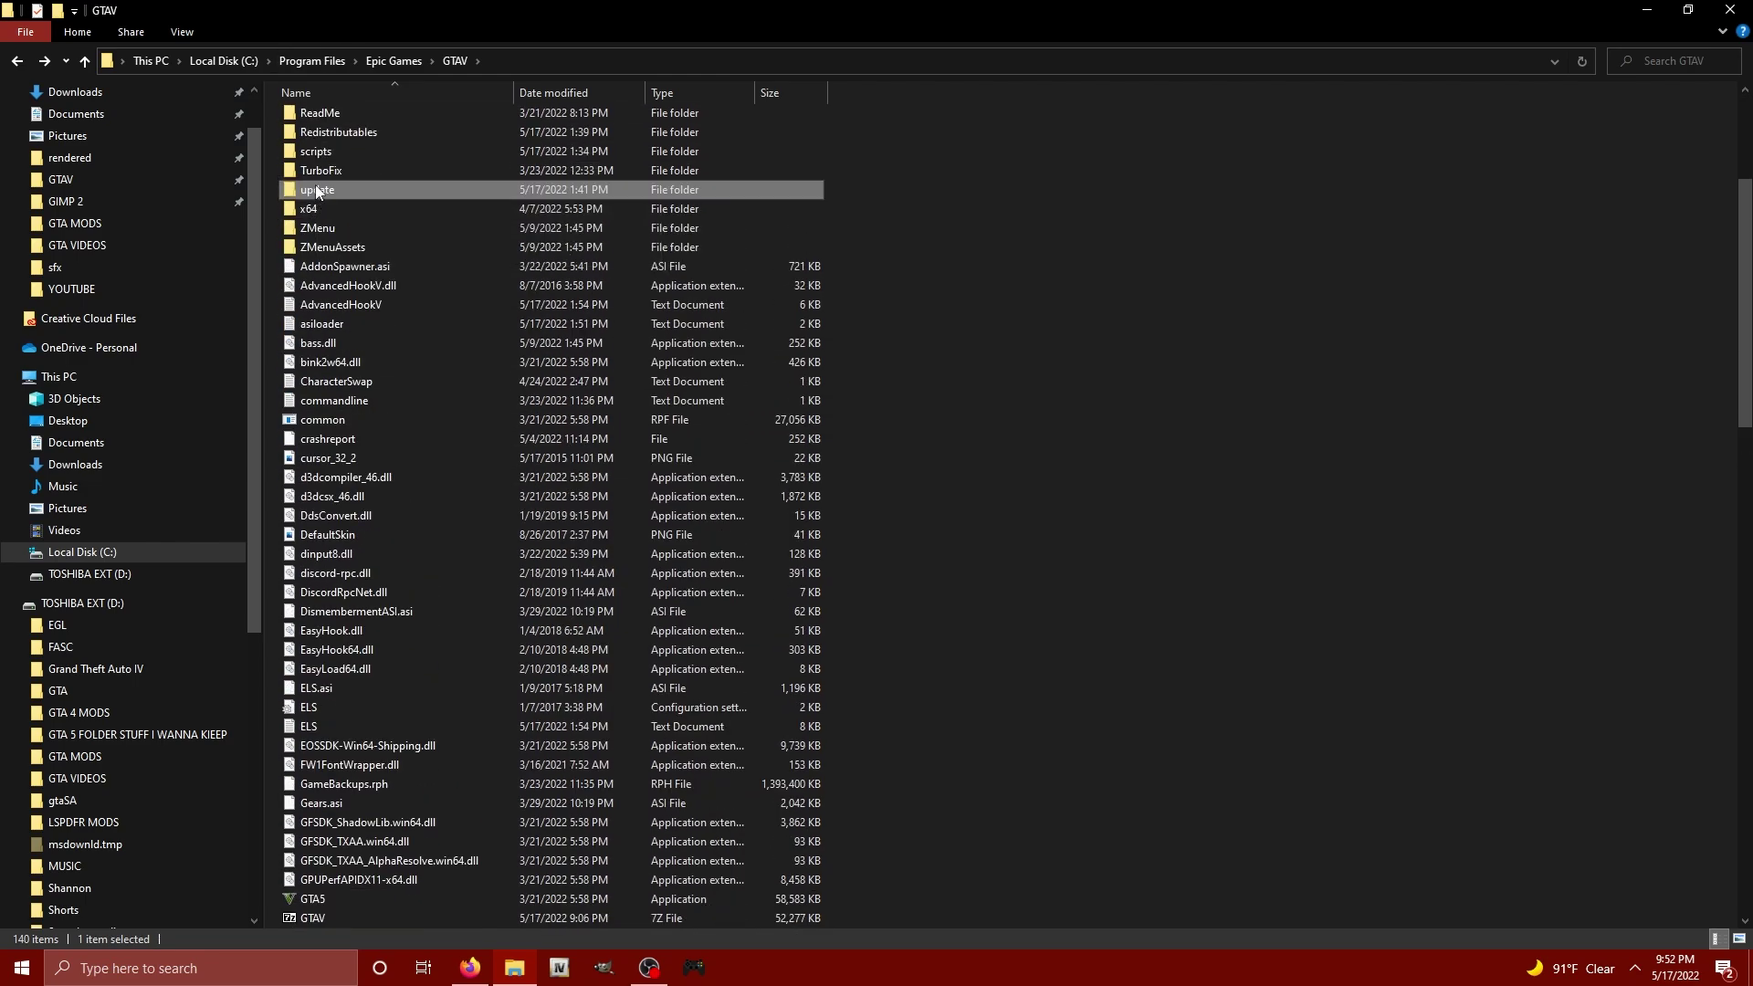
left_click_drag(315, 189, 321, 154)
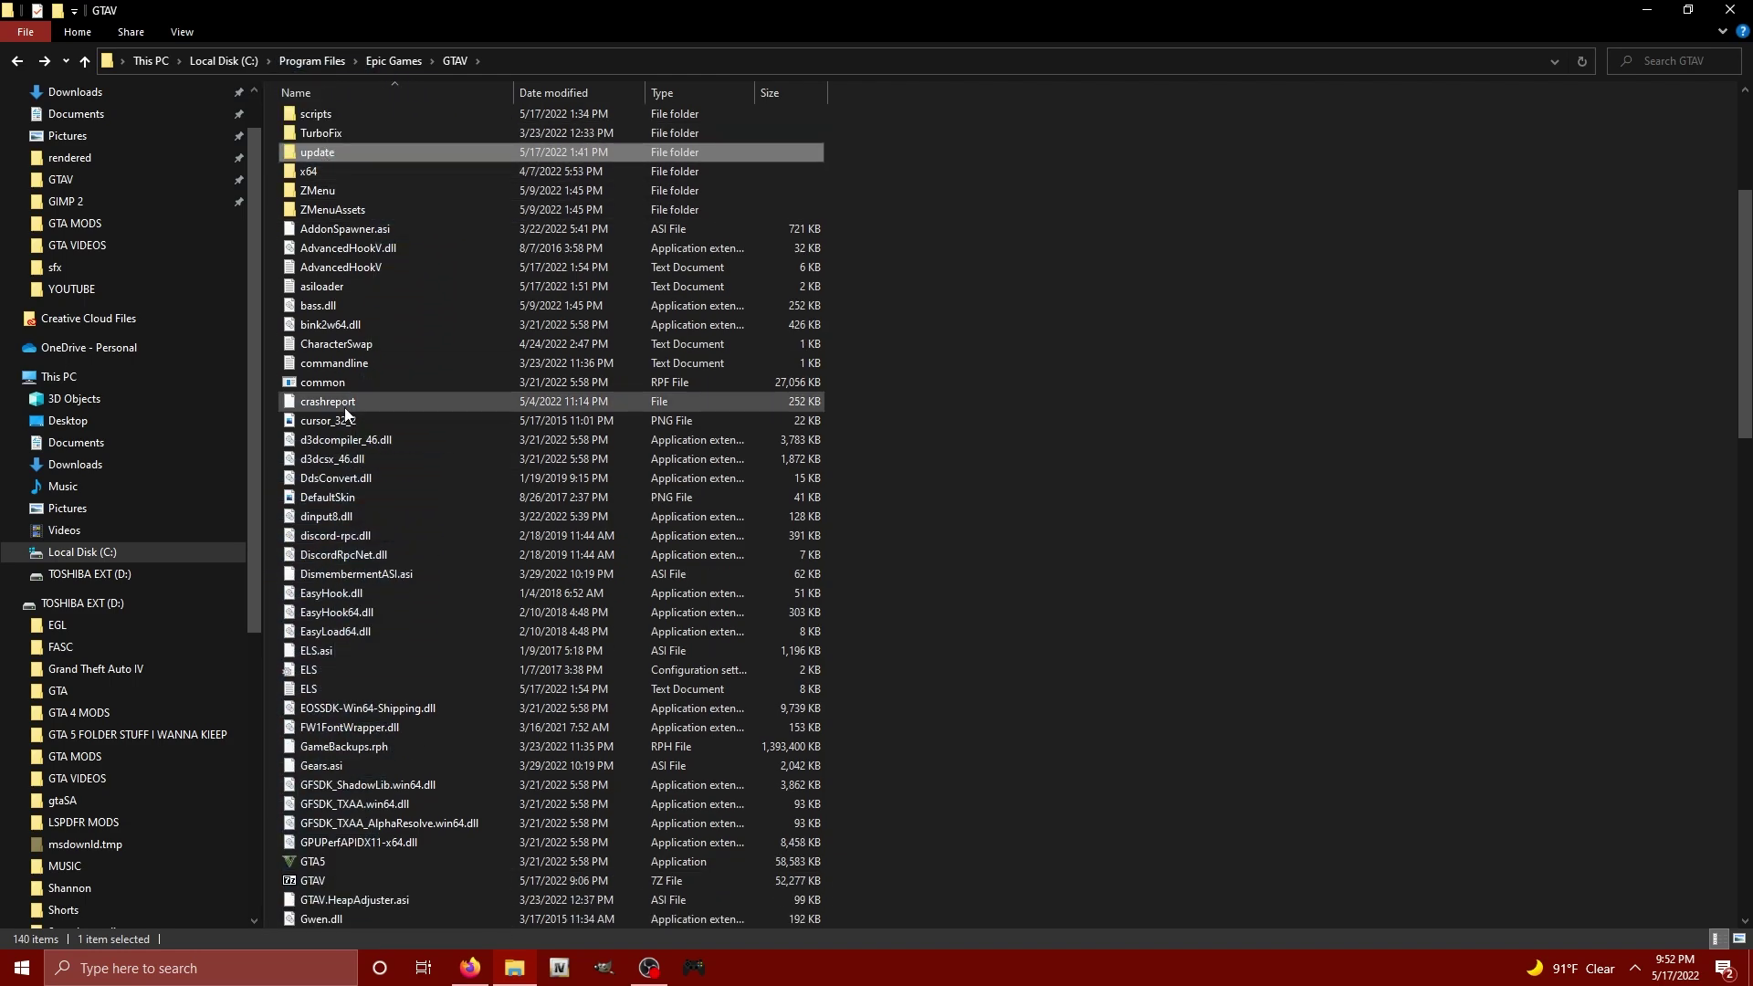
left_click(1046, 445)
scroll(1046, 446, "down", 3)
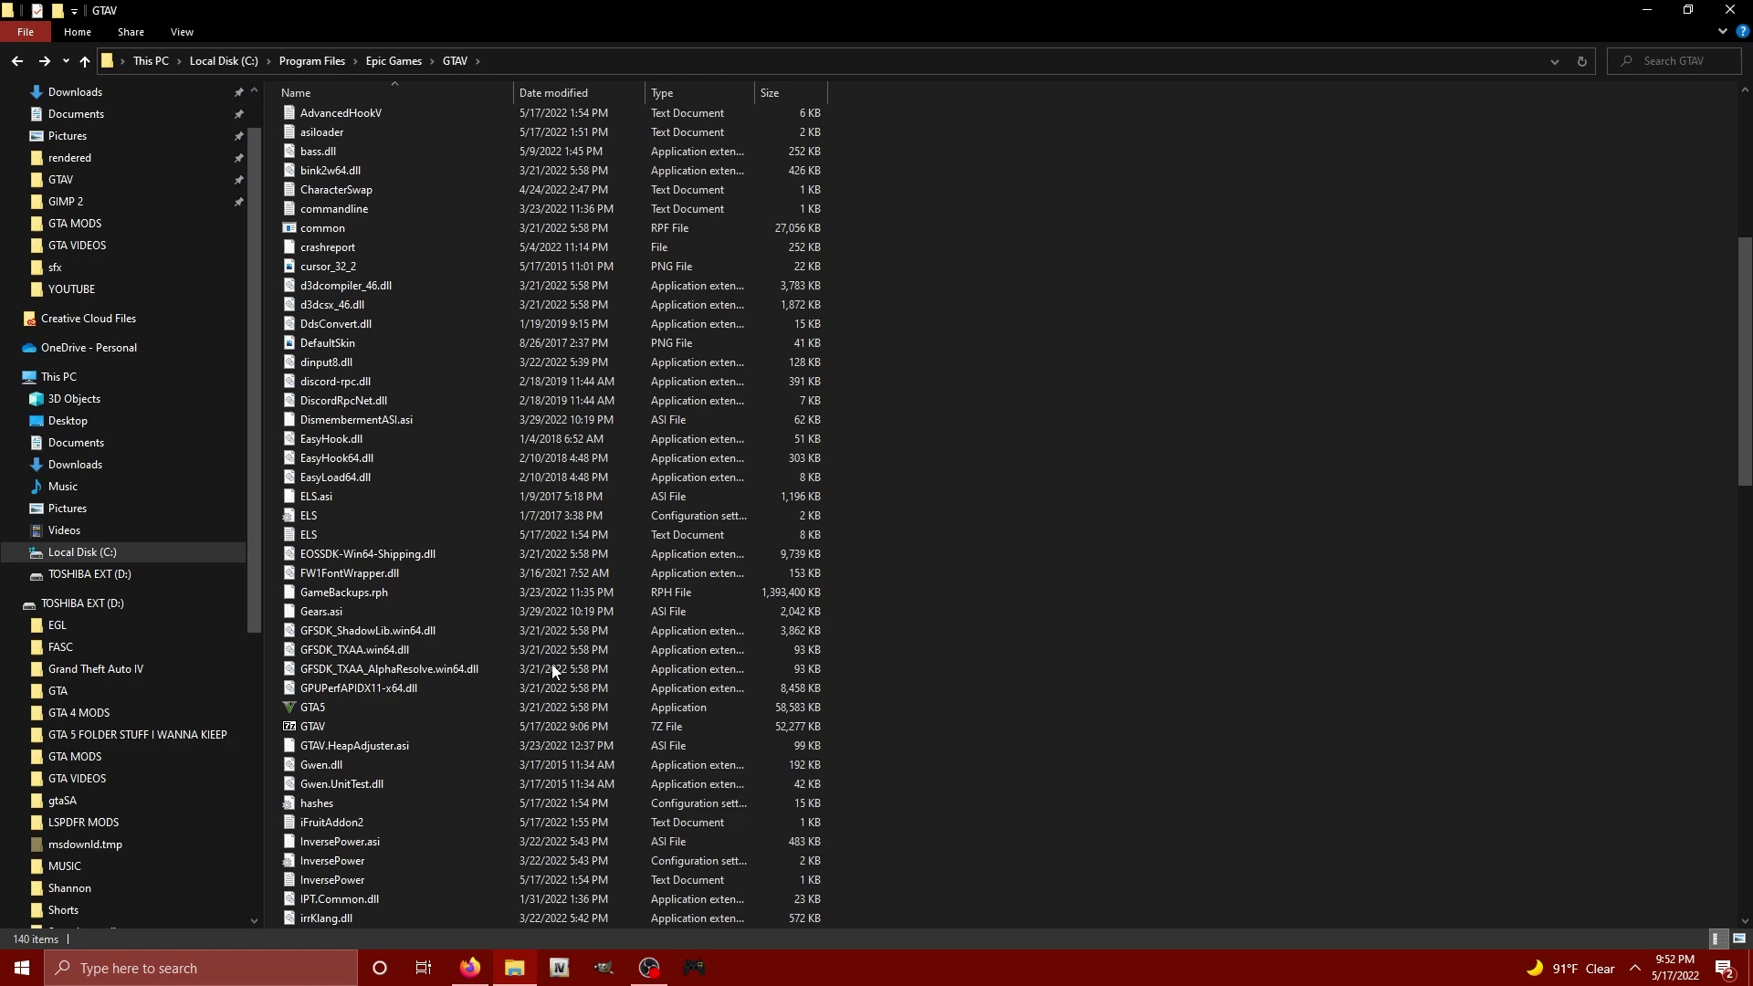
Step: Select GTA5 and PlayGTAV and compress them with 7-Zip into GTAV.zip
left_click(323, 706)
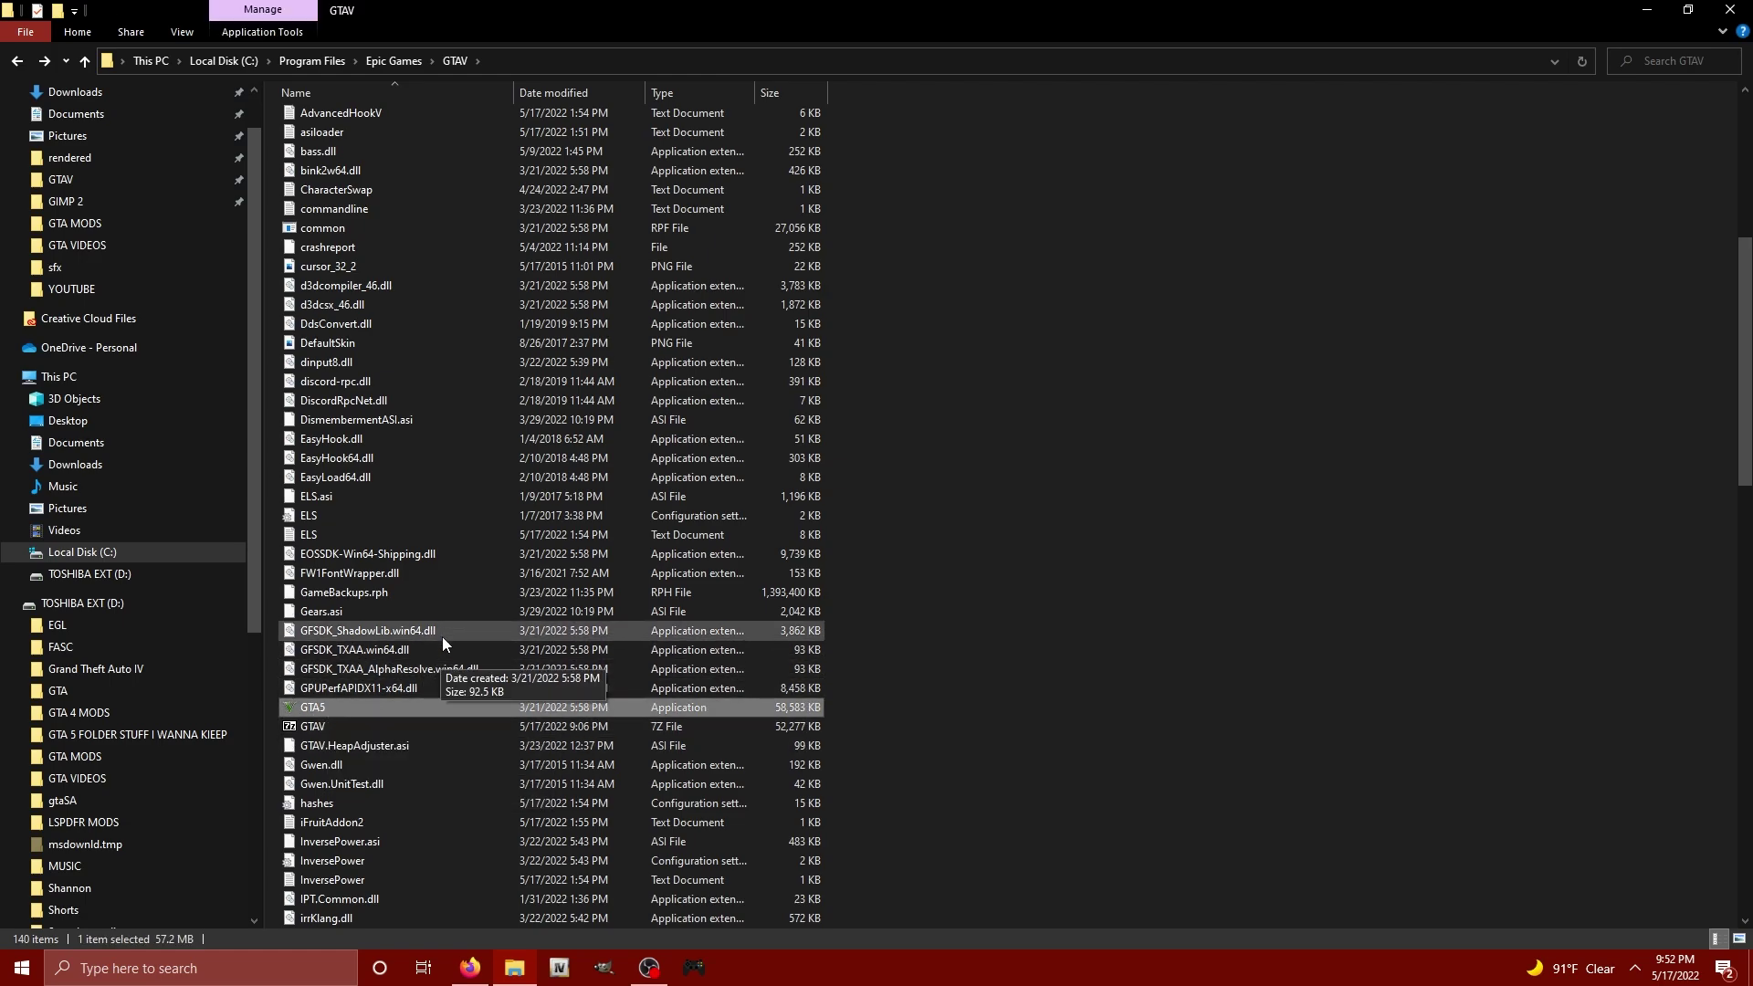
scroll(444, 632, "down", 7)
scroll(455, 639, "down", 6)
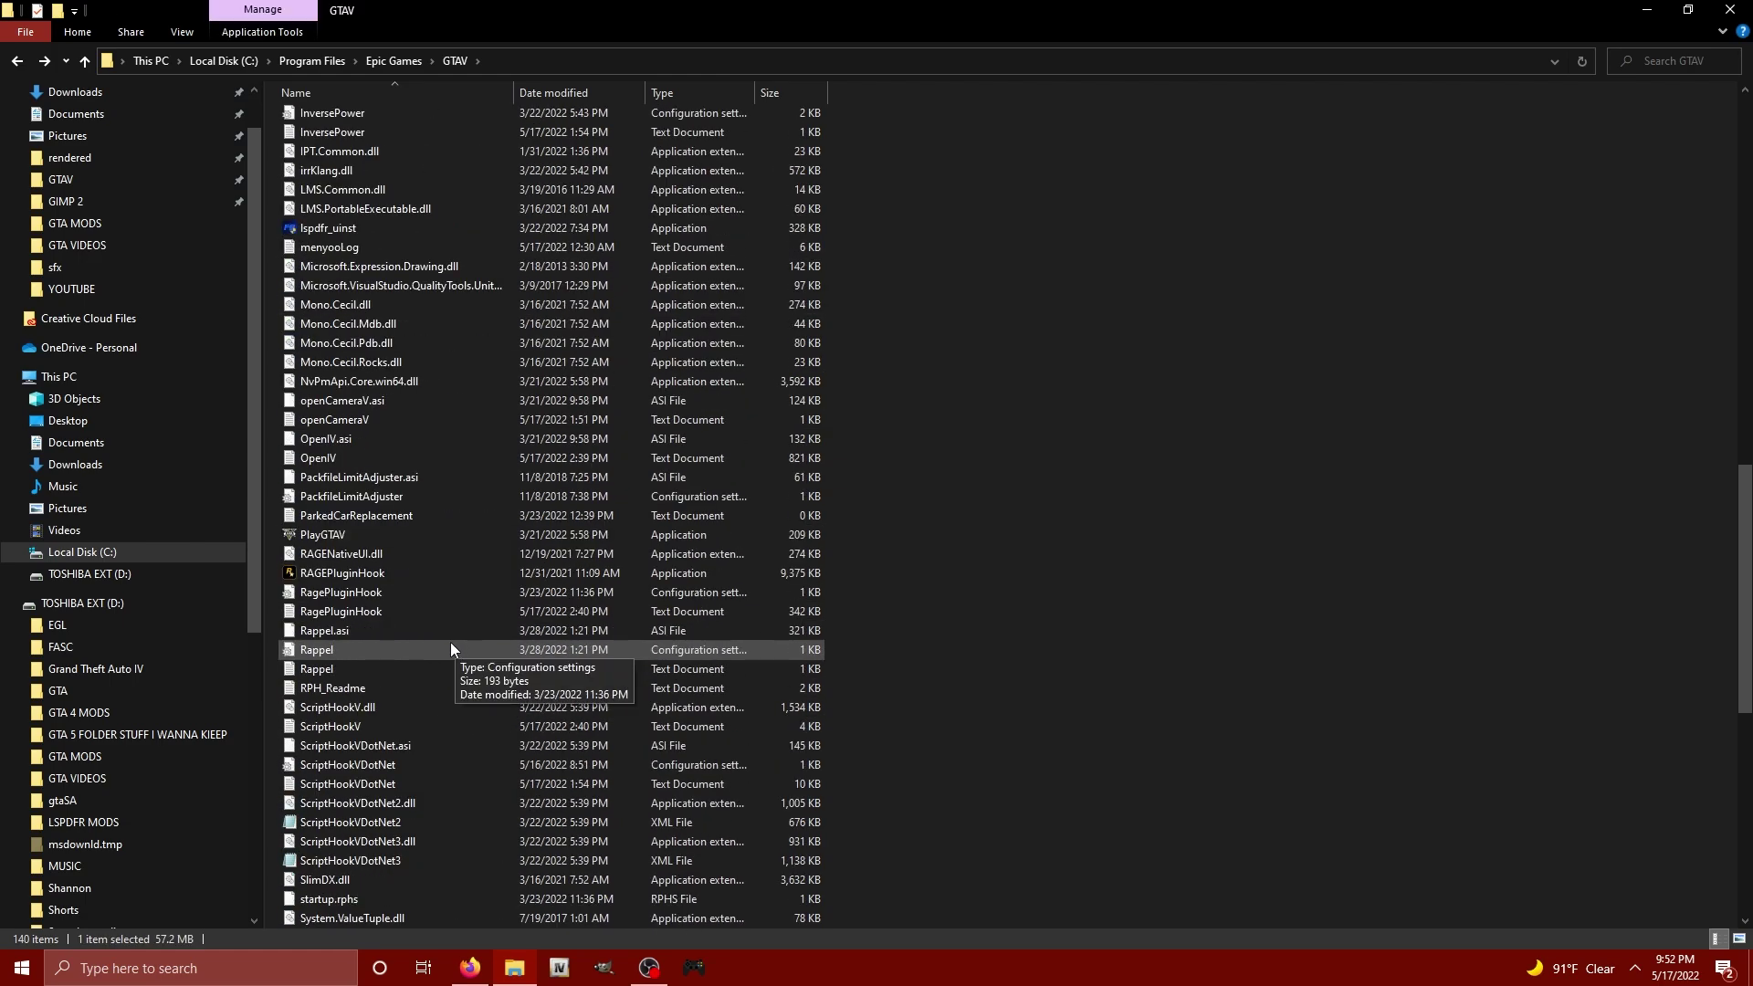
left_click(337, 534, "ctrl")
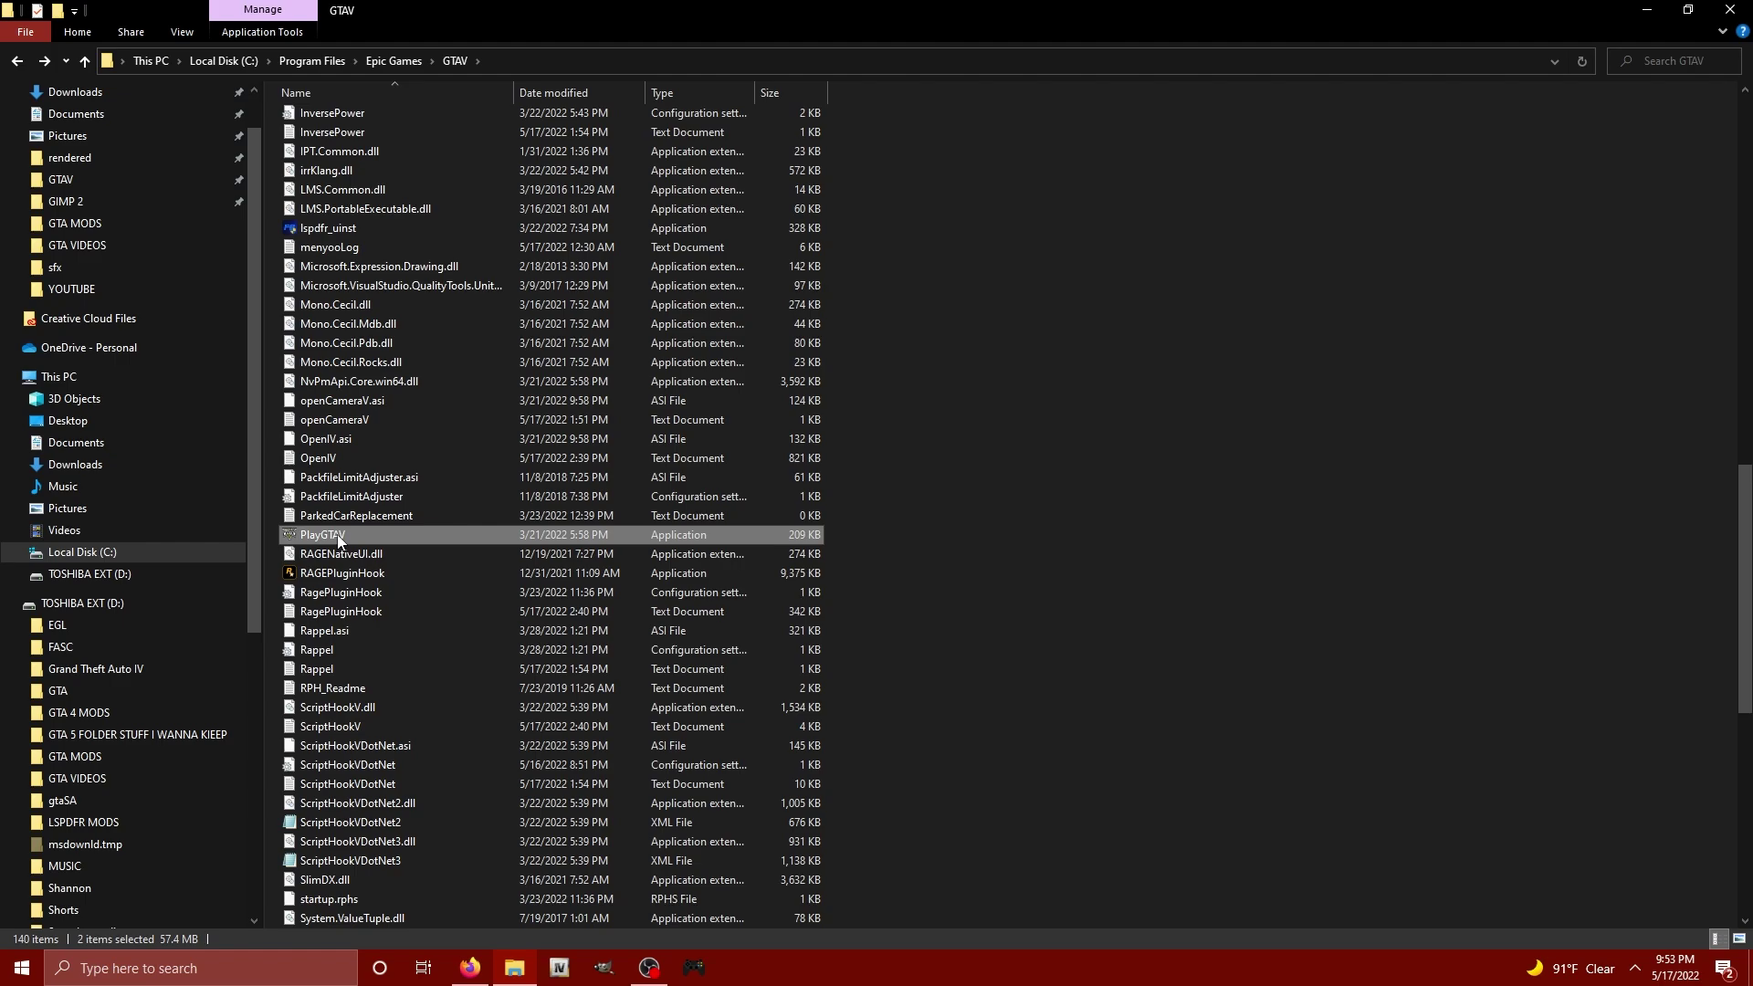
right_click(339, 535)
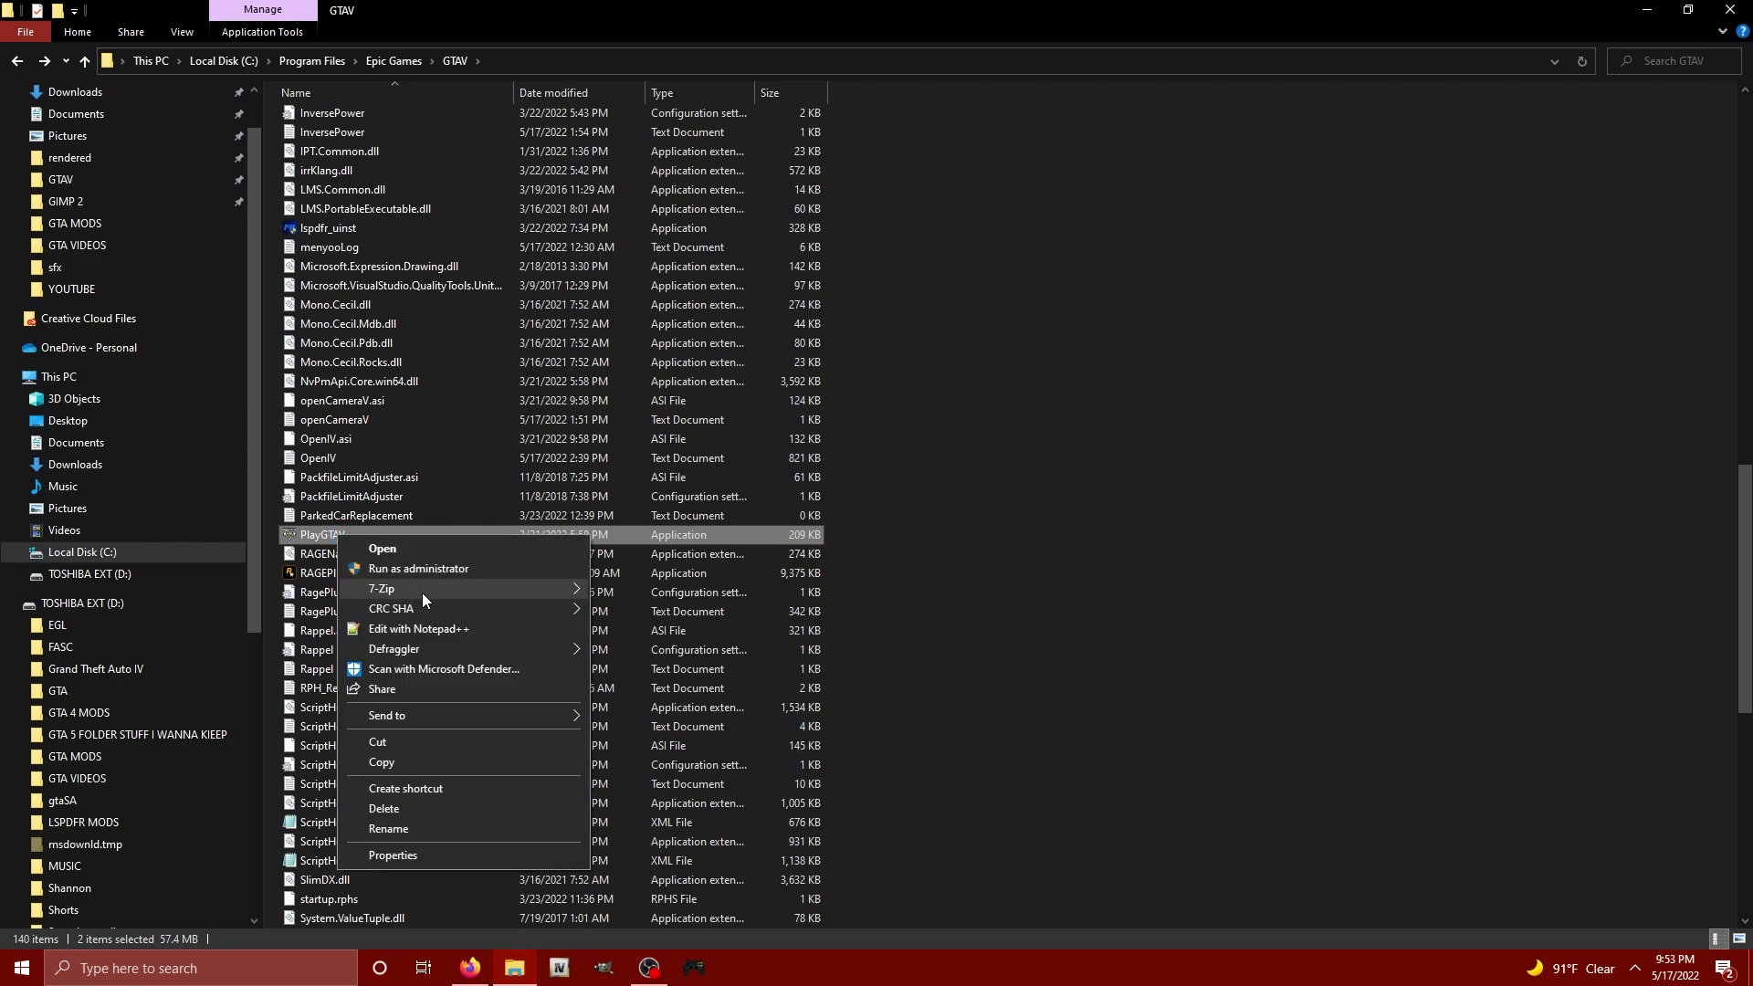
mouse_move(484, 594)
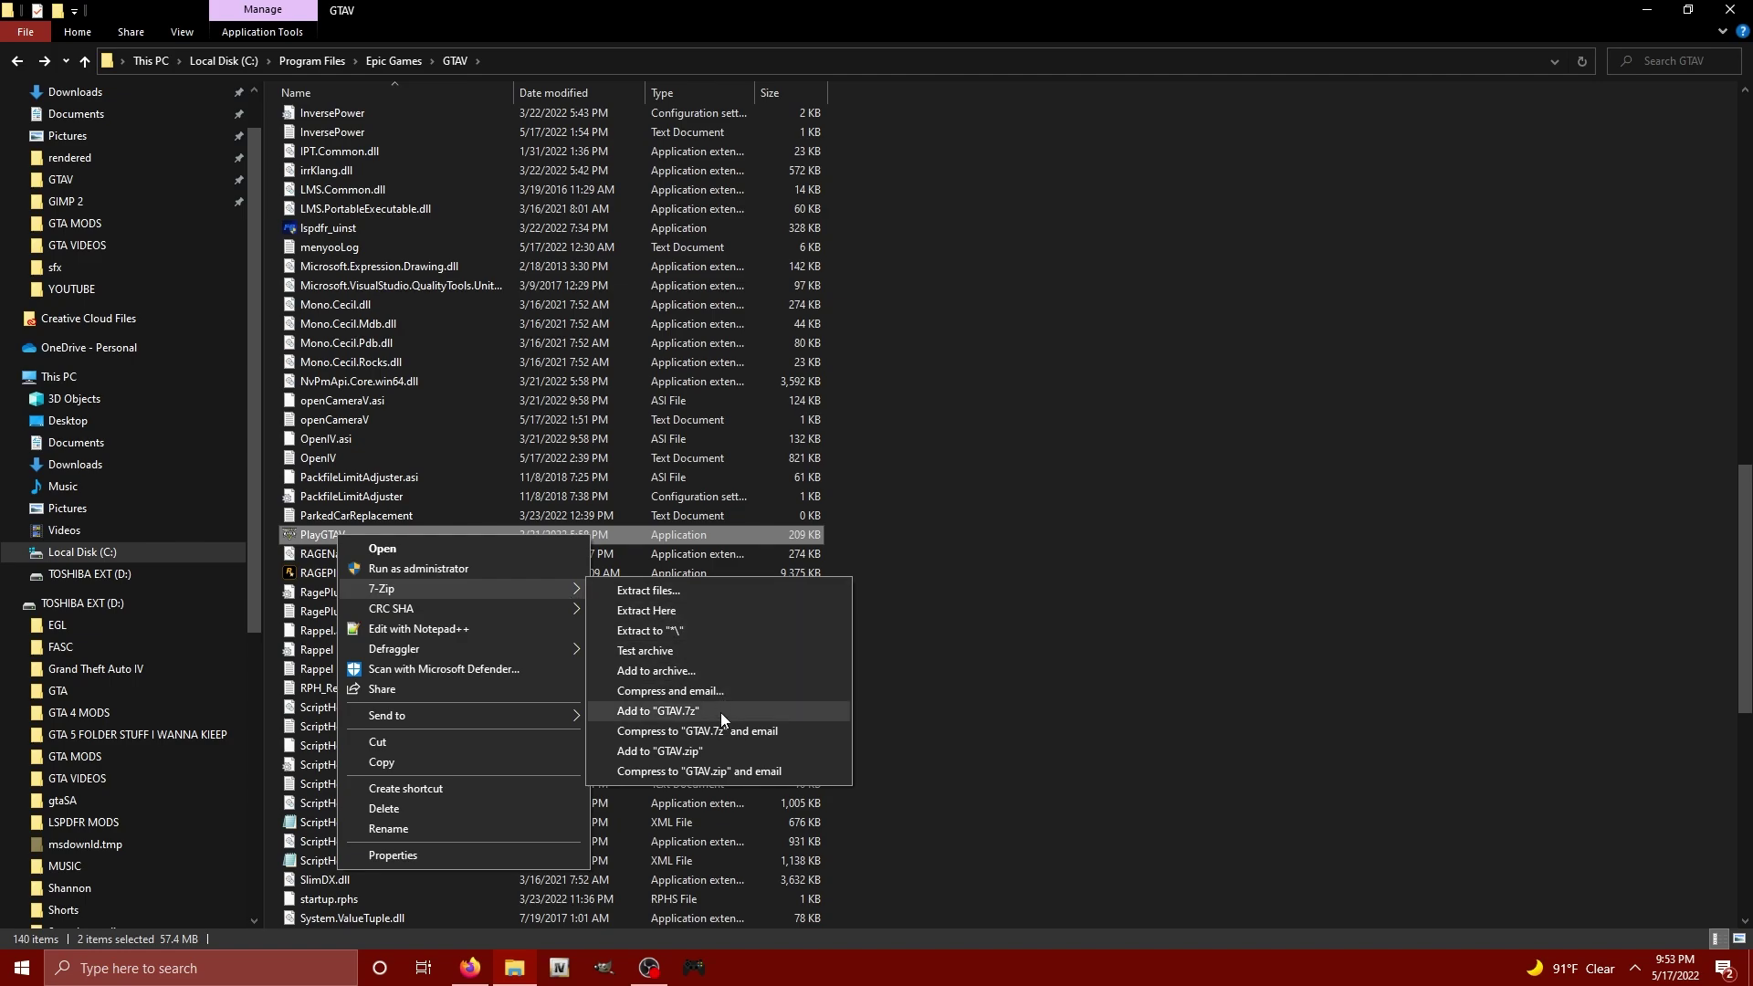
left_click(734, 758)
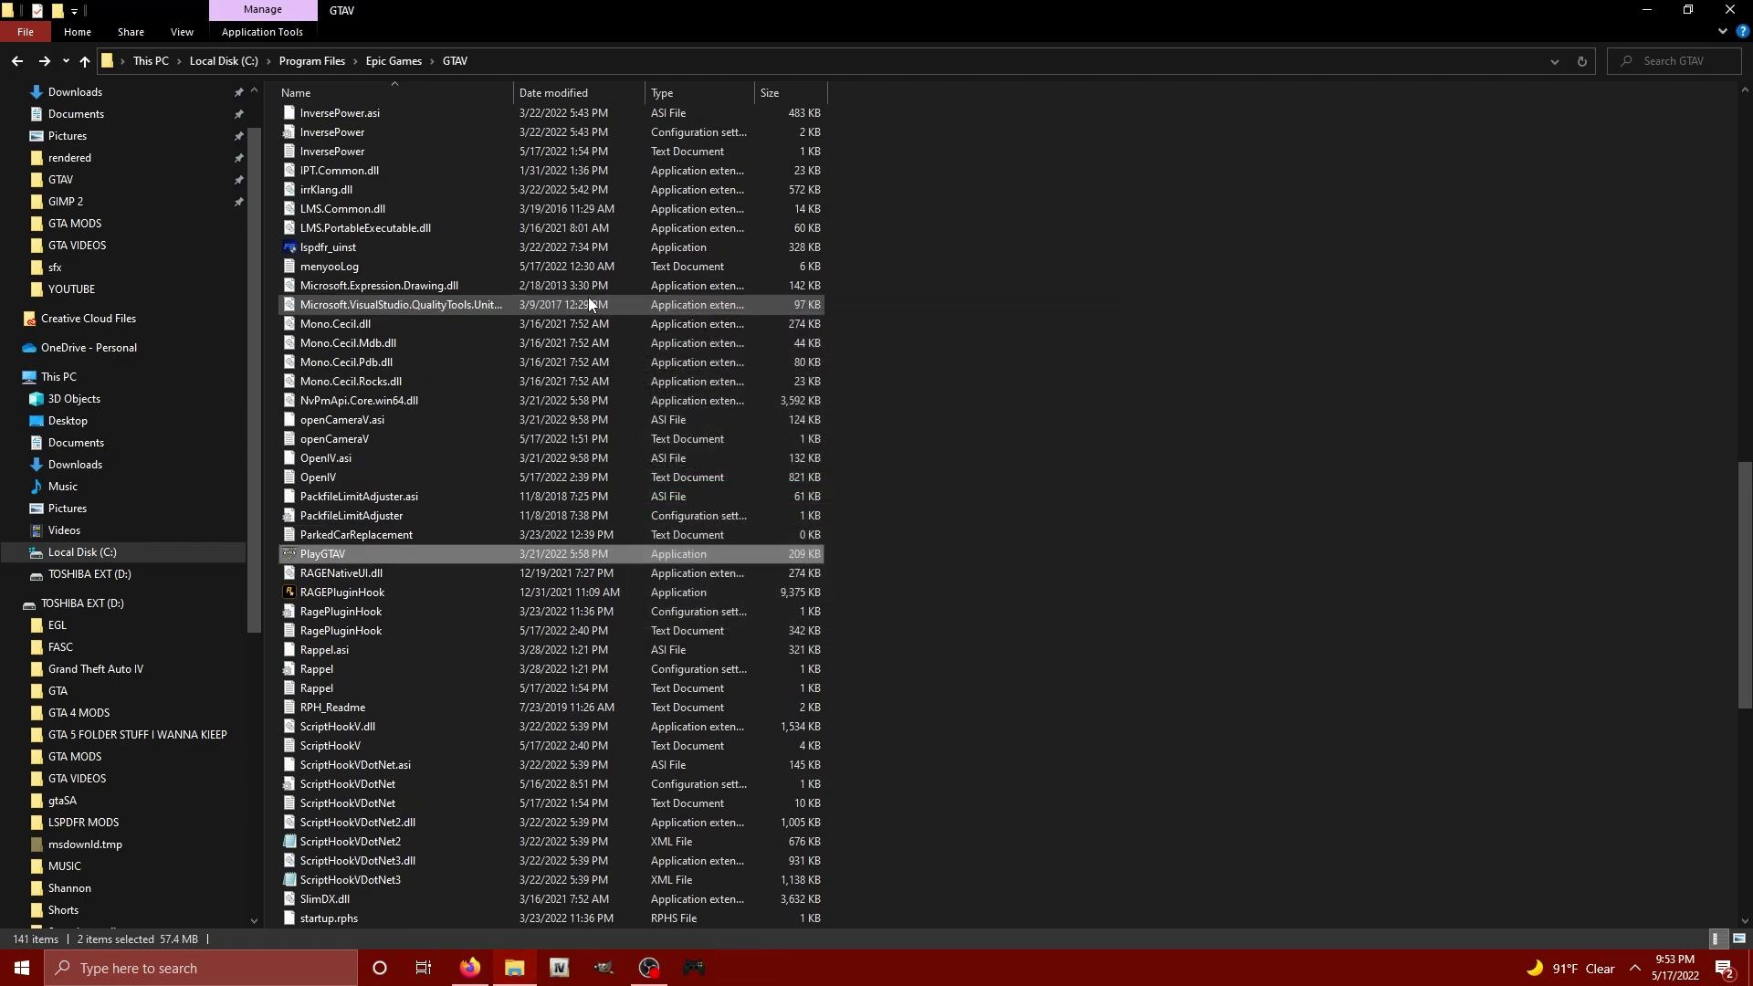
Step: Select the GTAV zip archive in the GTAV game folder
scroll(902, 334, "up", 6)
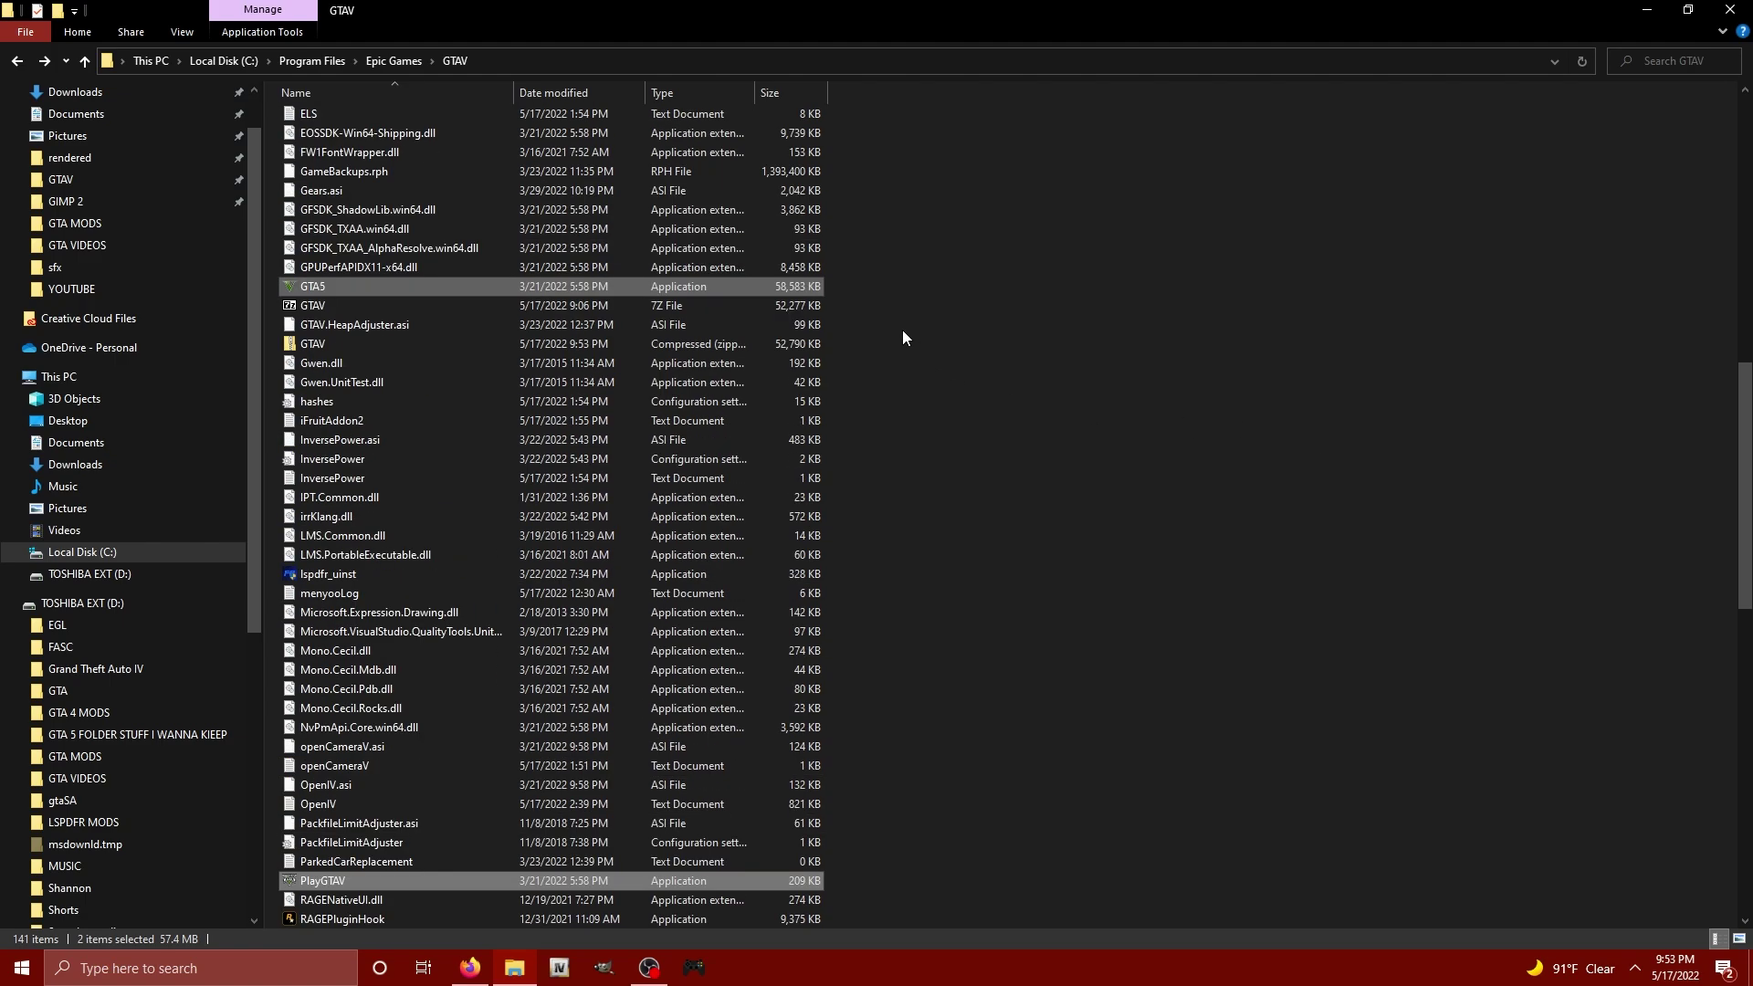
left_click(419, 305)
scroll(1042, 495, "down", 1)
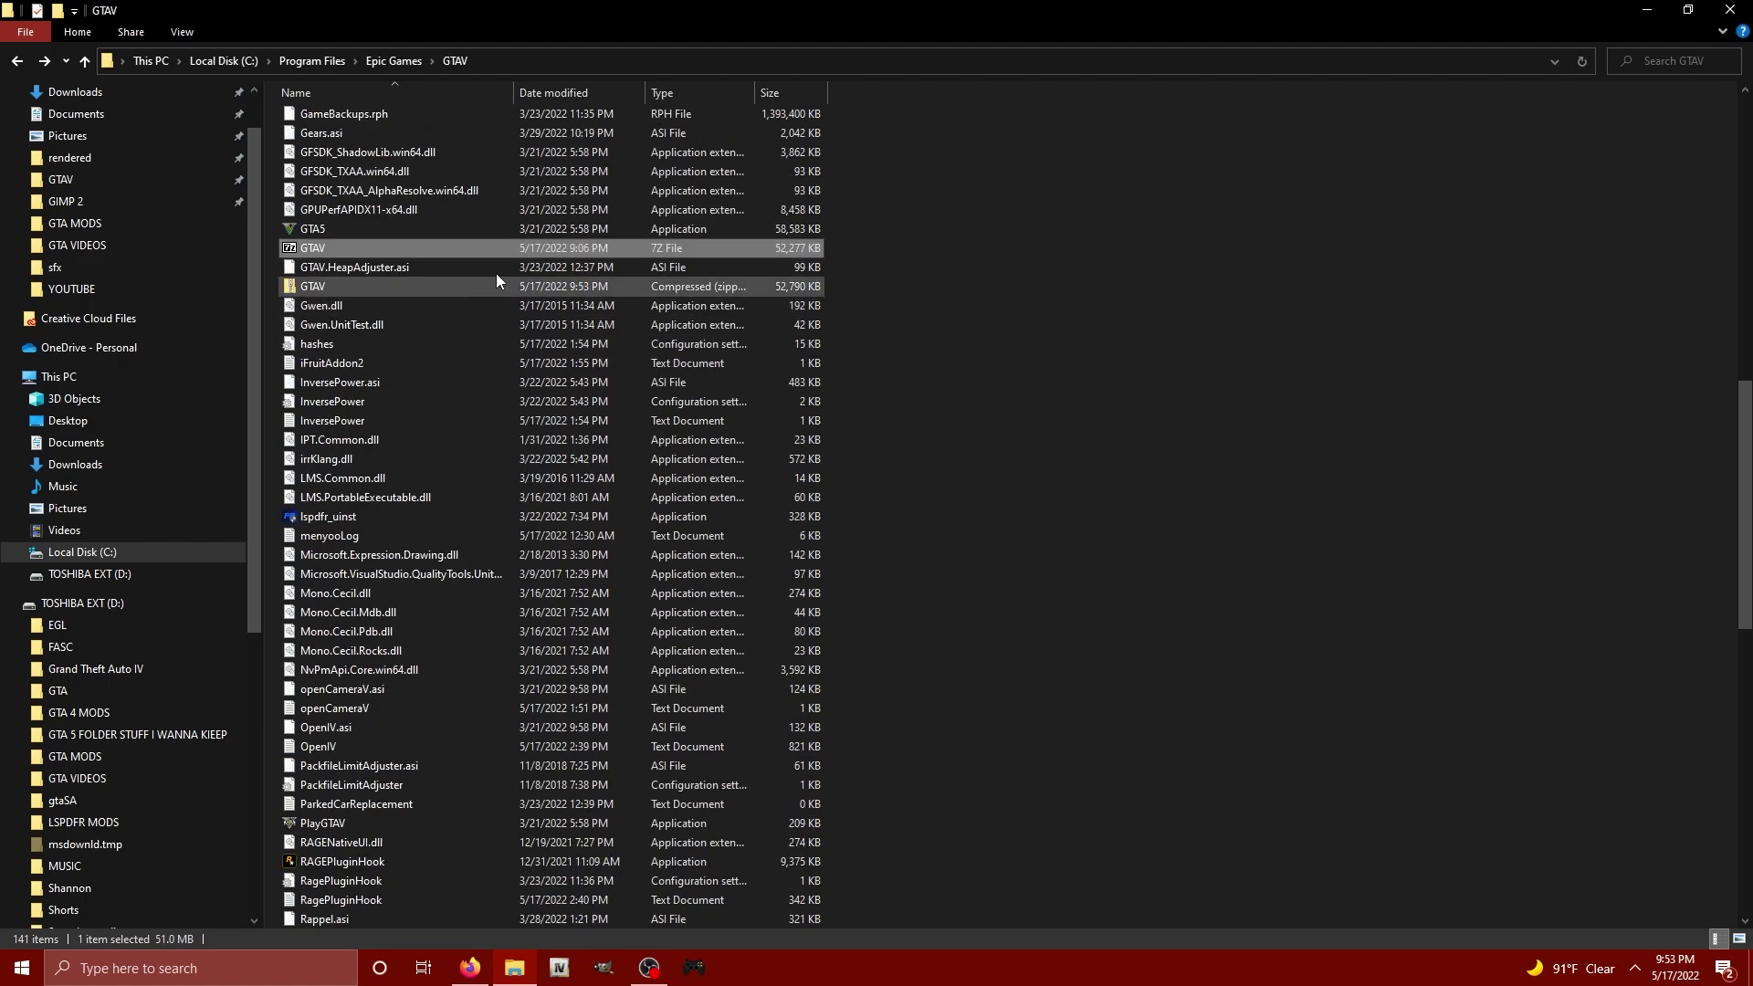
left_click(419, 288)
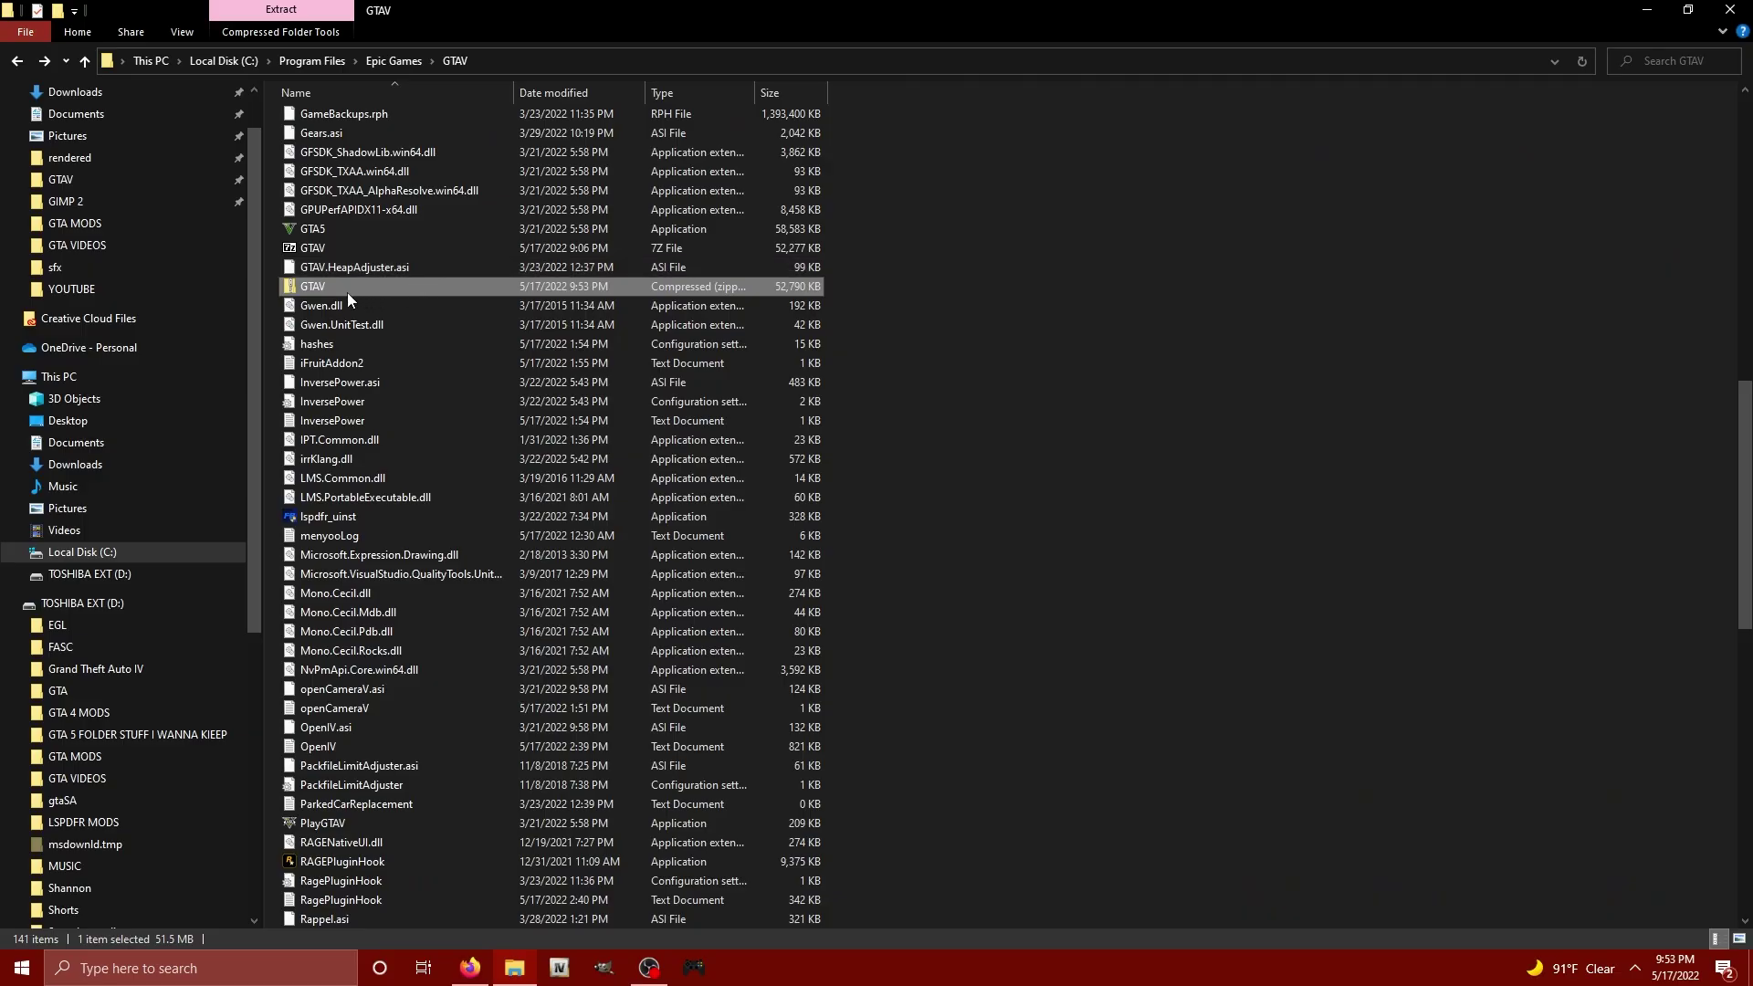
Step: Drop the update folder onto GTAV.zip to copy it in, then minimize the folder window
scroll(336, 205, "up", 4)
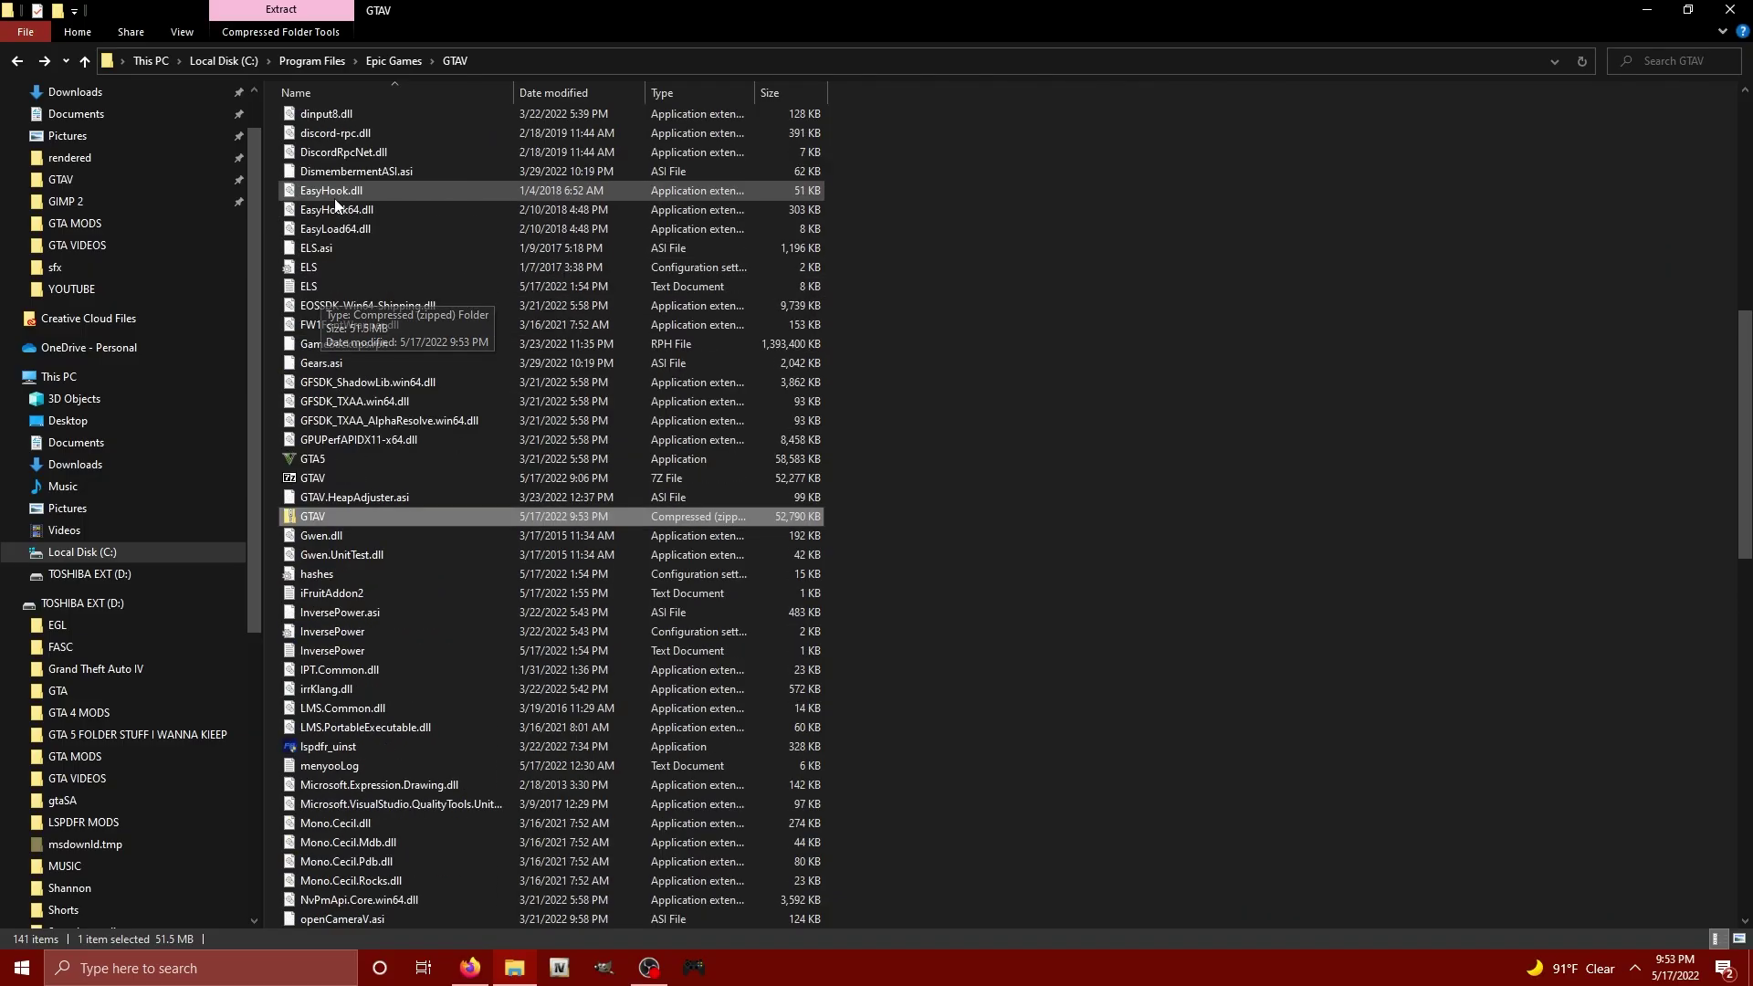
scroll(336, 204, "up", 11)
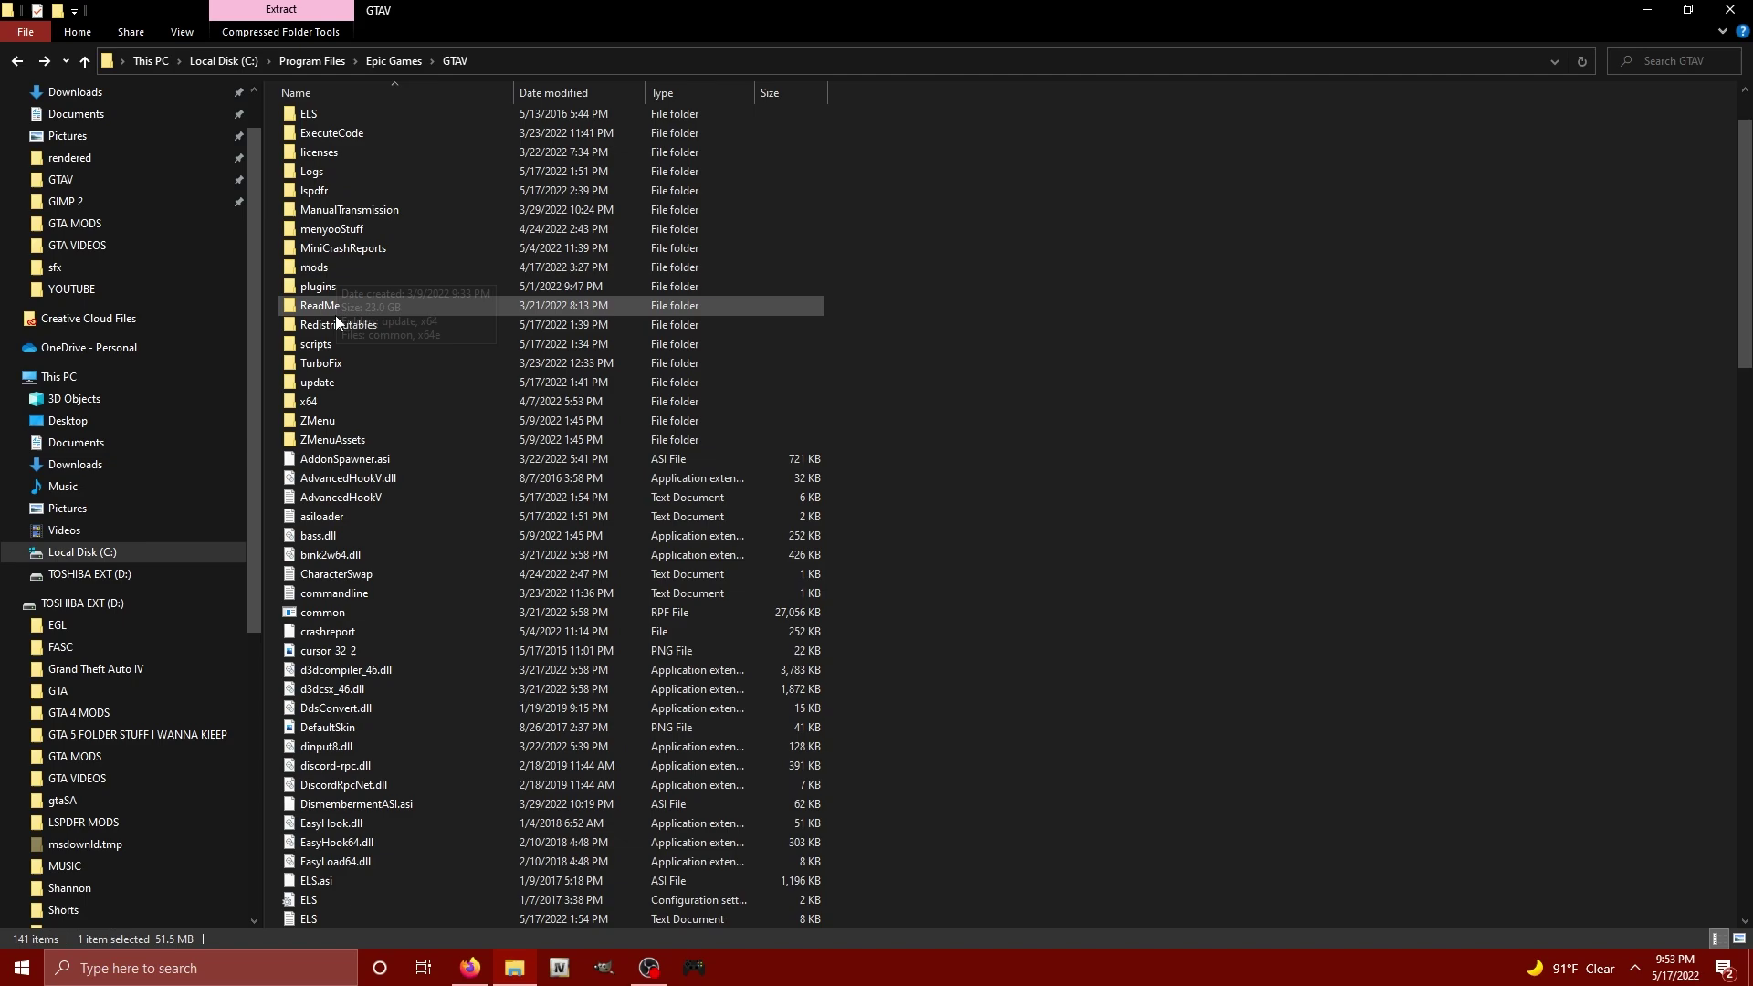
scroll(334, 328, "down", 3)
left_click_drag(336, 381, 331, 934)
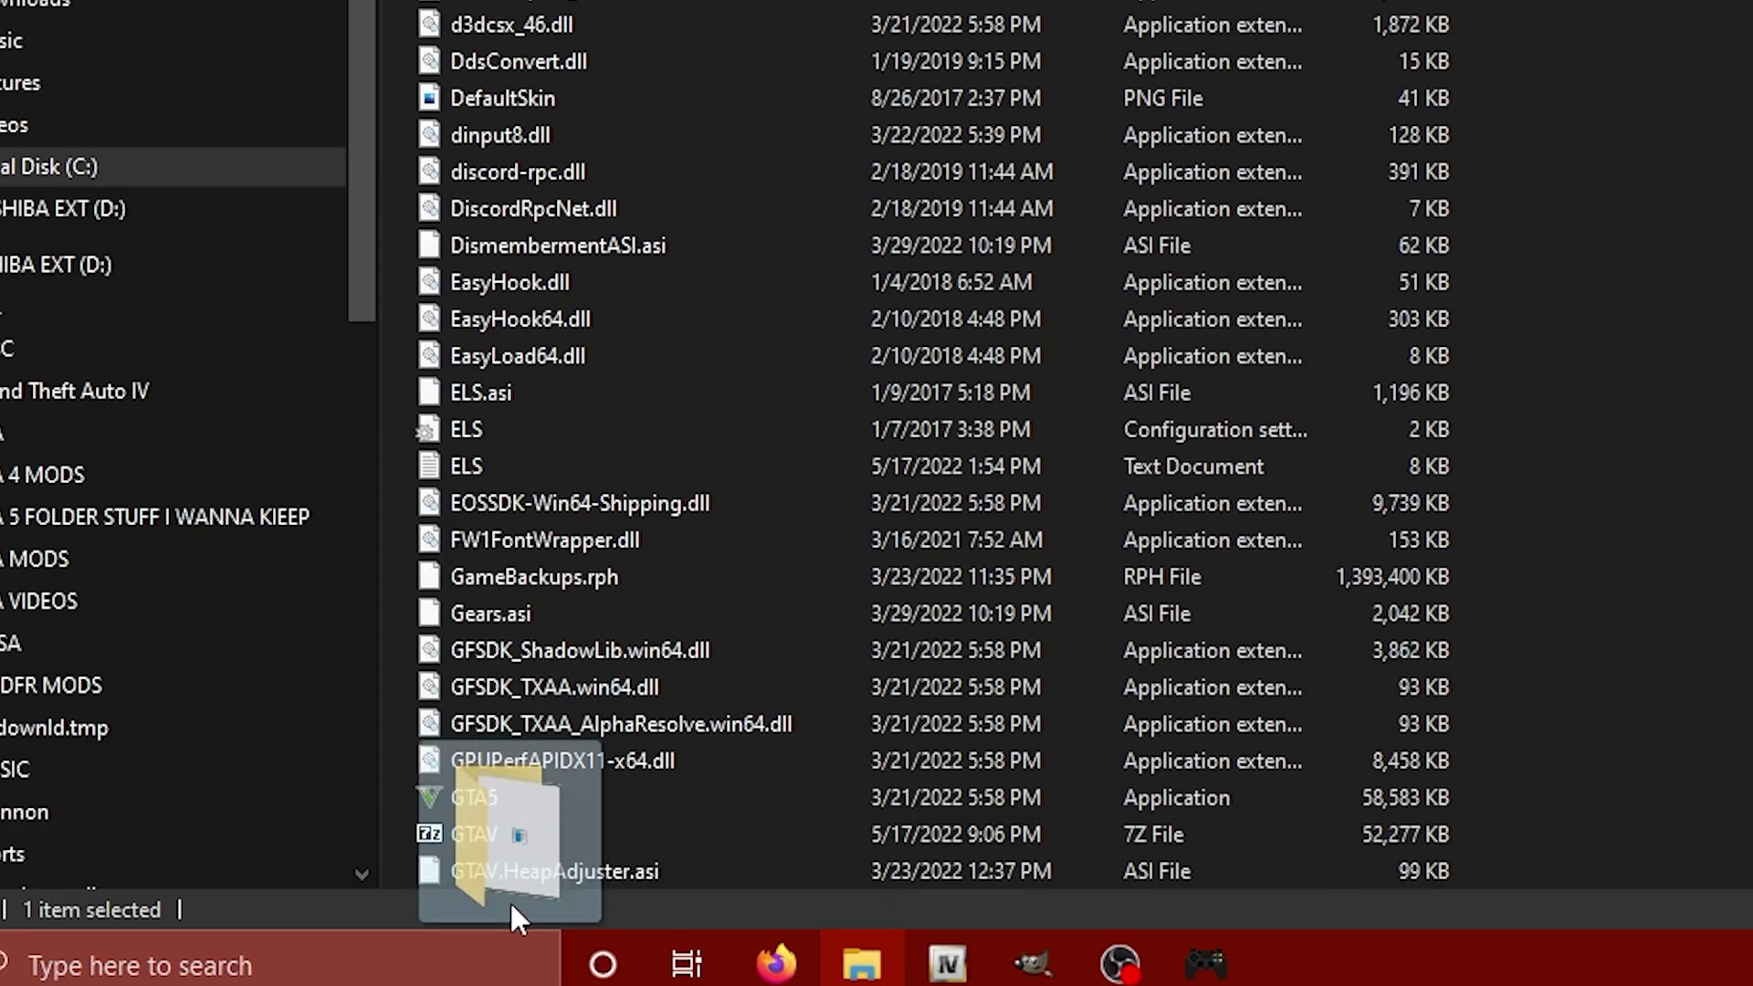
left_click_drag(510, 905, 487, 697)
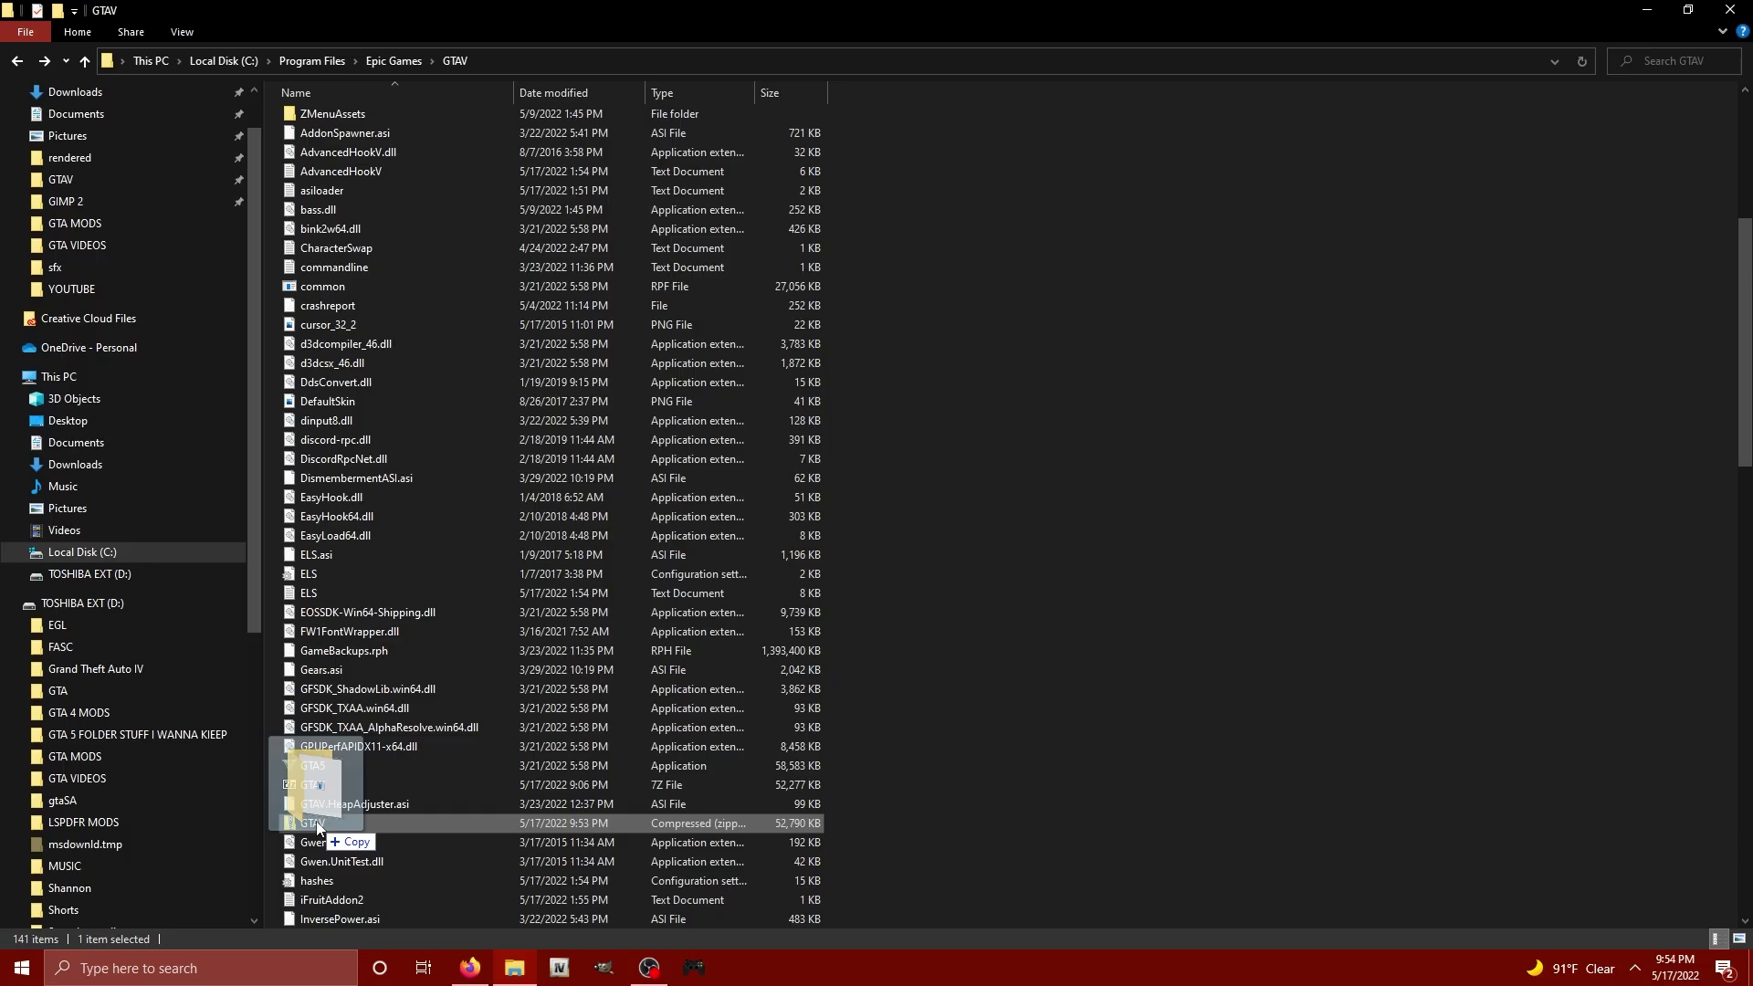
left_click_drag(317, 827, 317, 827)
scroll(1236, 243, "up", 7)
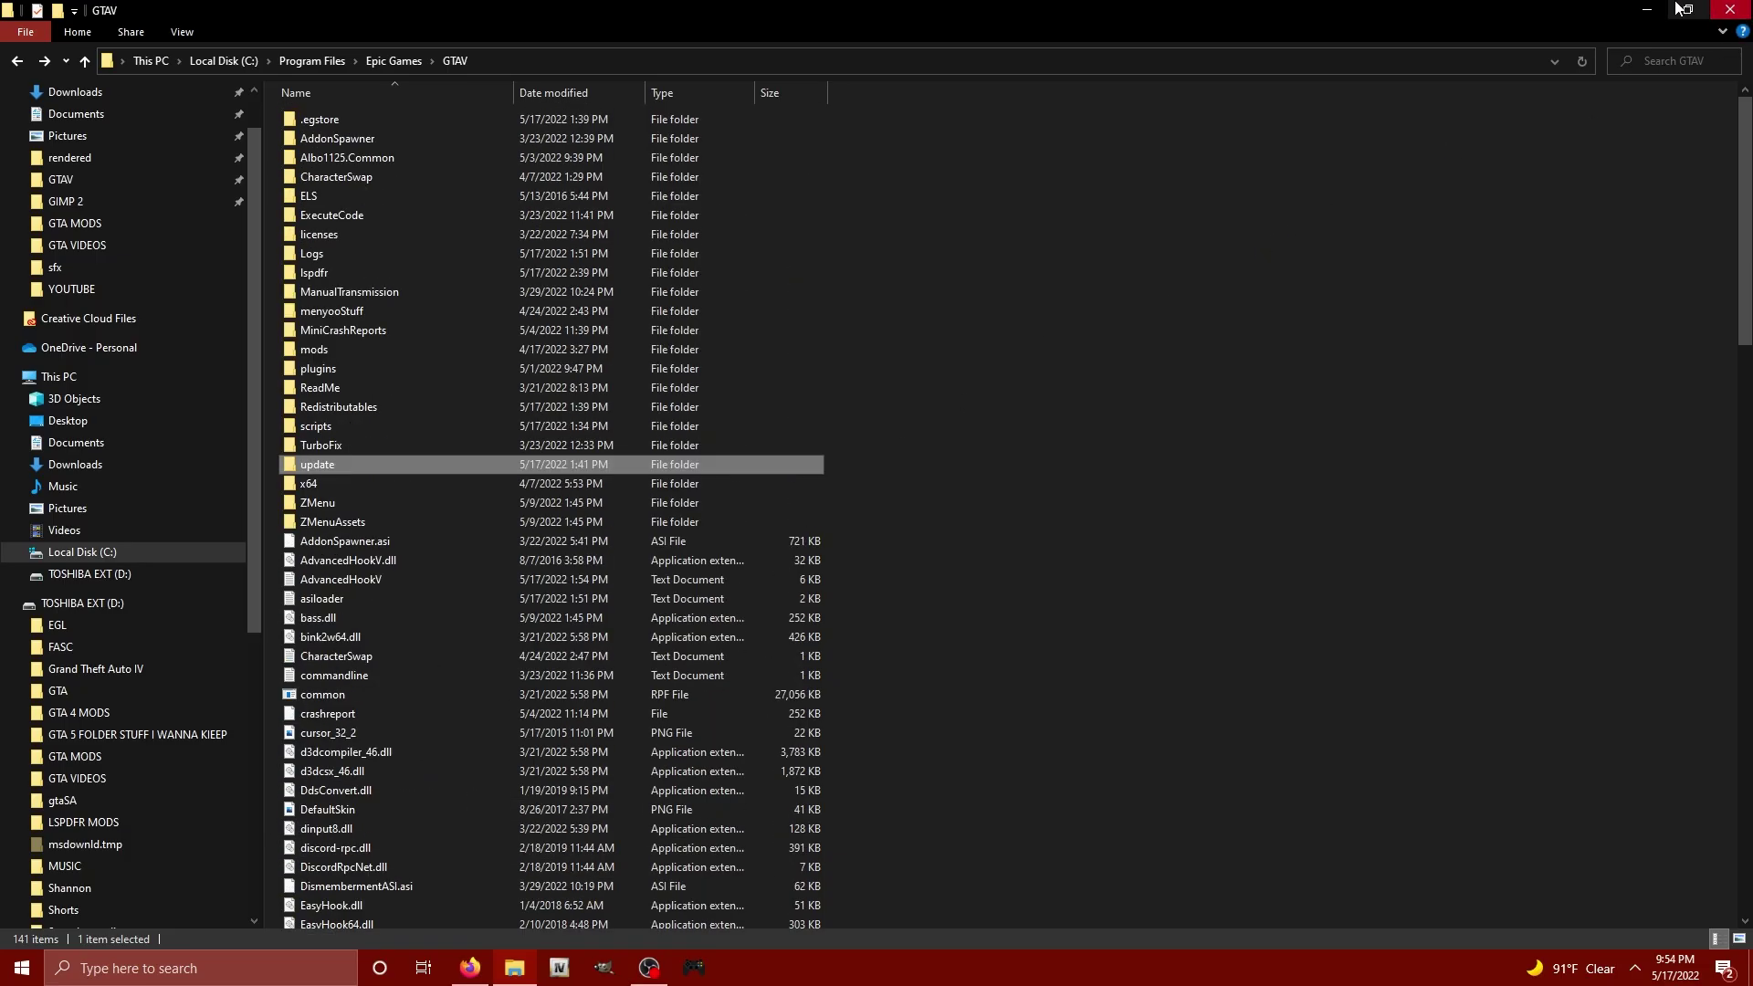
left_click(1646, 9)
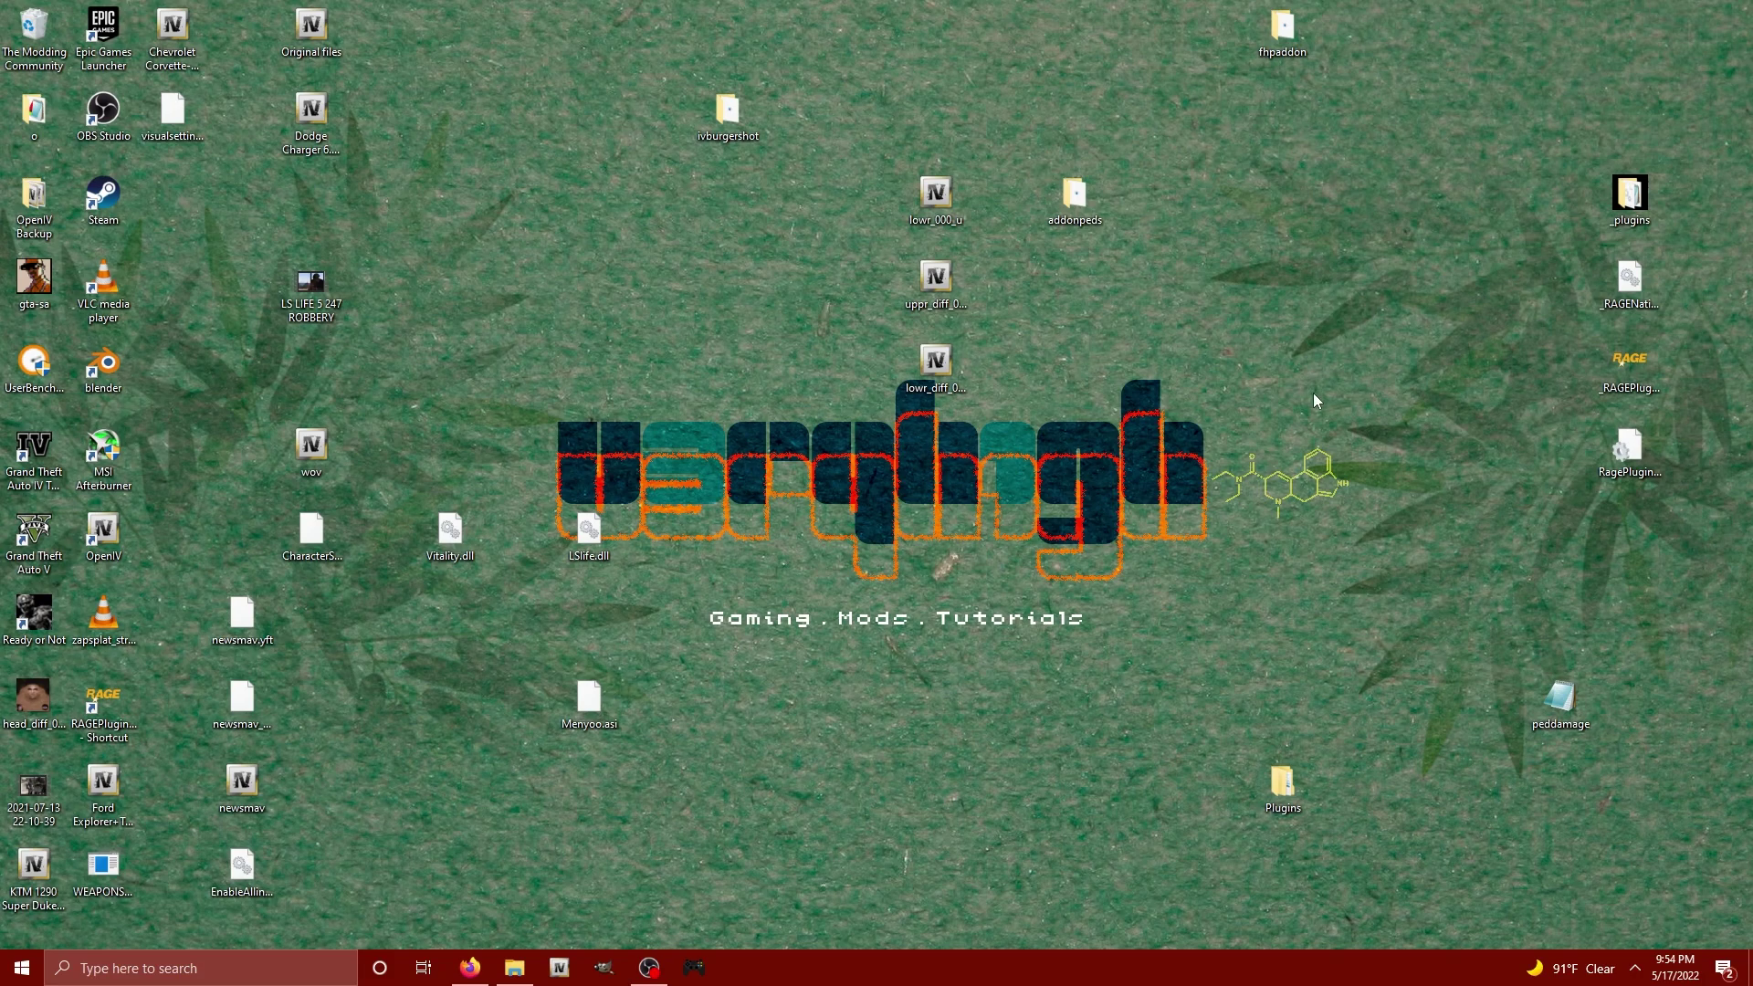
Step: Launch Epic Games Launcher from the hidden tray icons, landing on the Store's Discover page
left_click(1634, 968)
left_click(1616, 896)
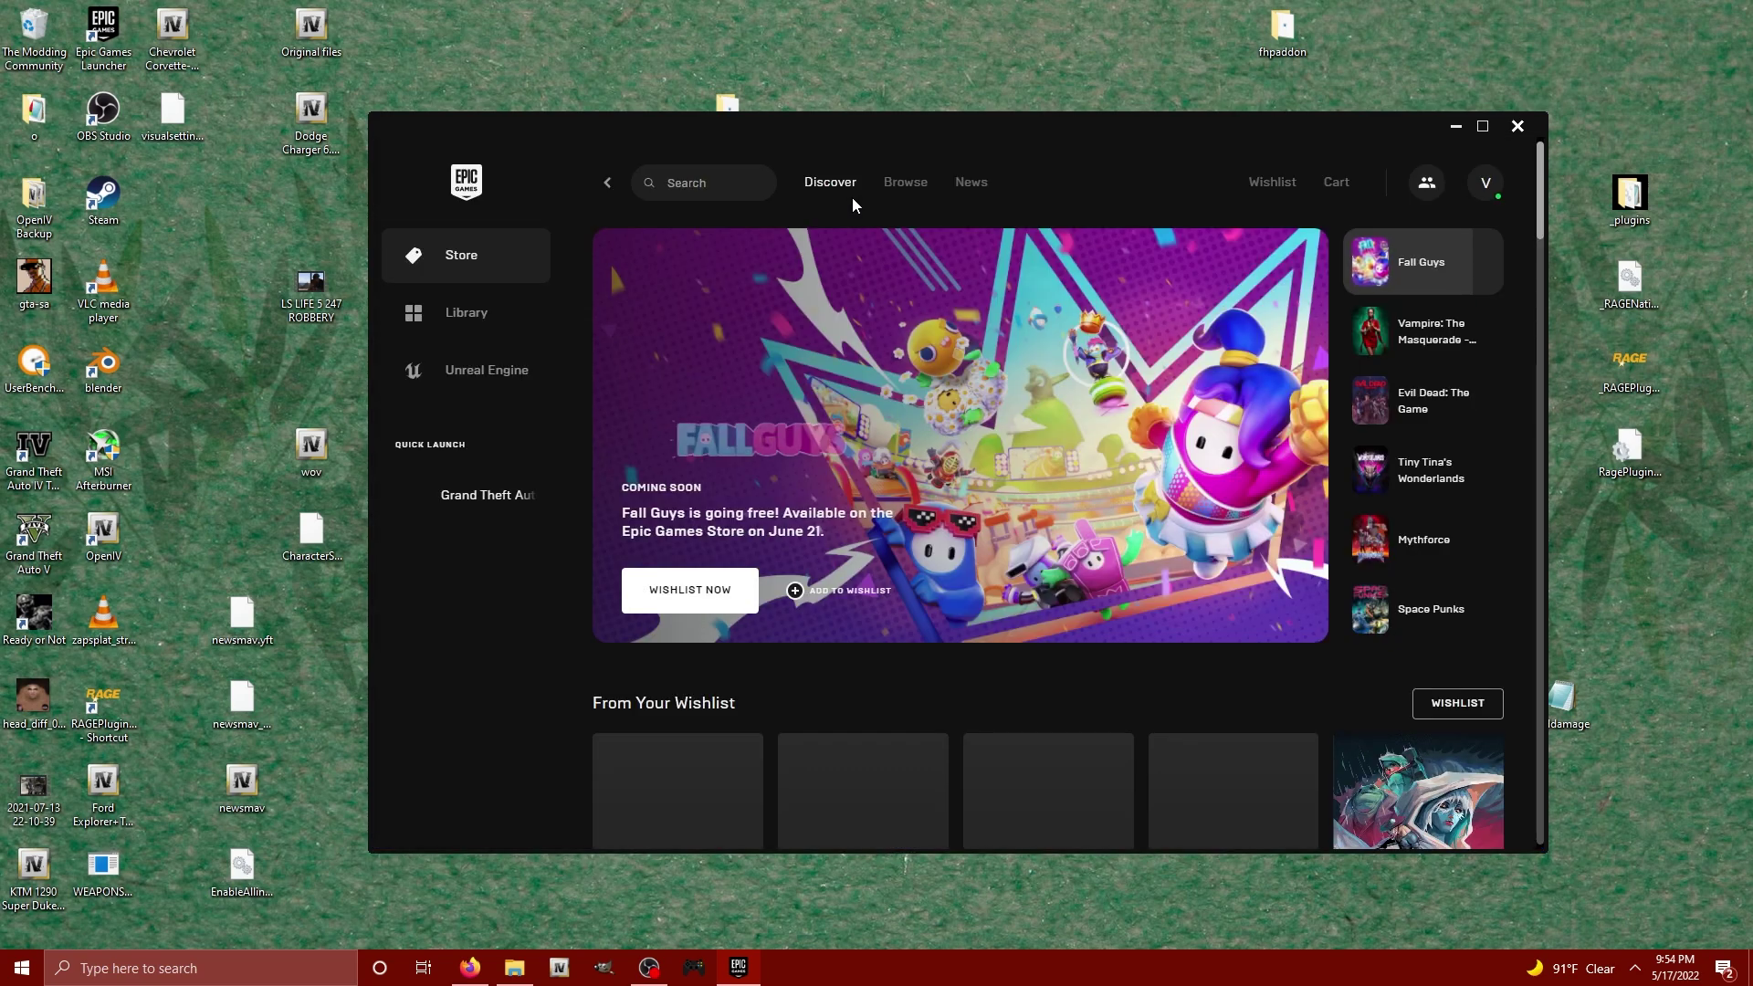
Step: In the launcher's Settings, uncheck Allow Auto-Updates under Manage Games
left_click(1483, 186)
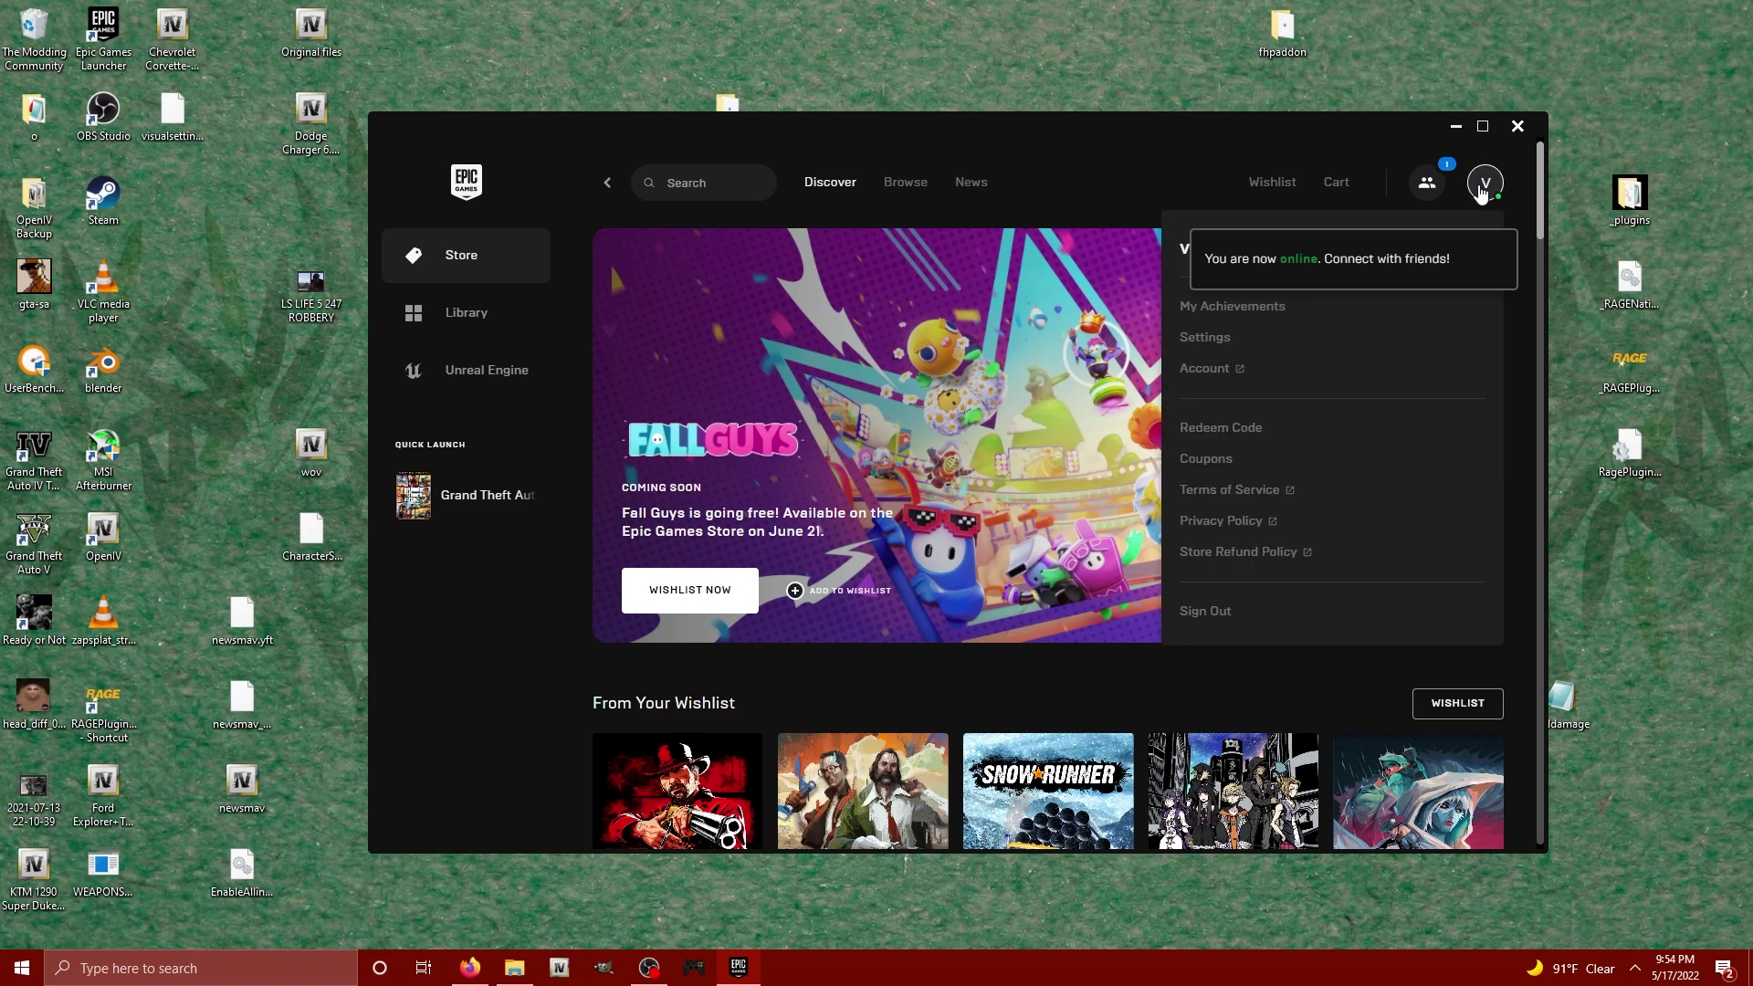
left_click(1196, 339)
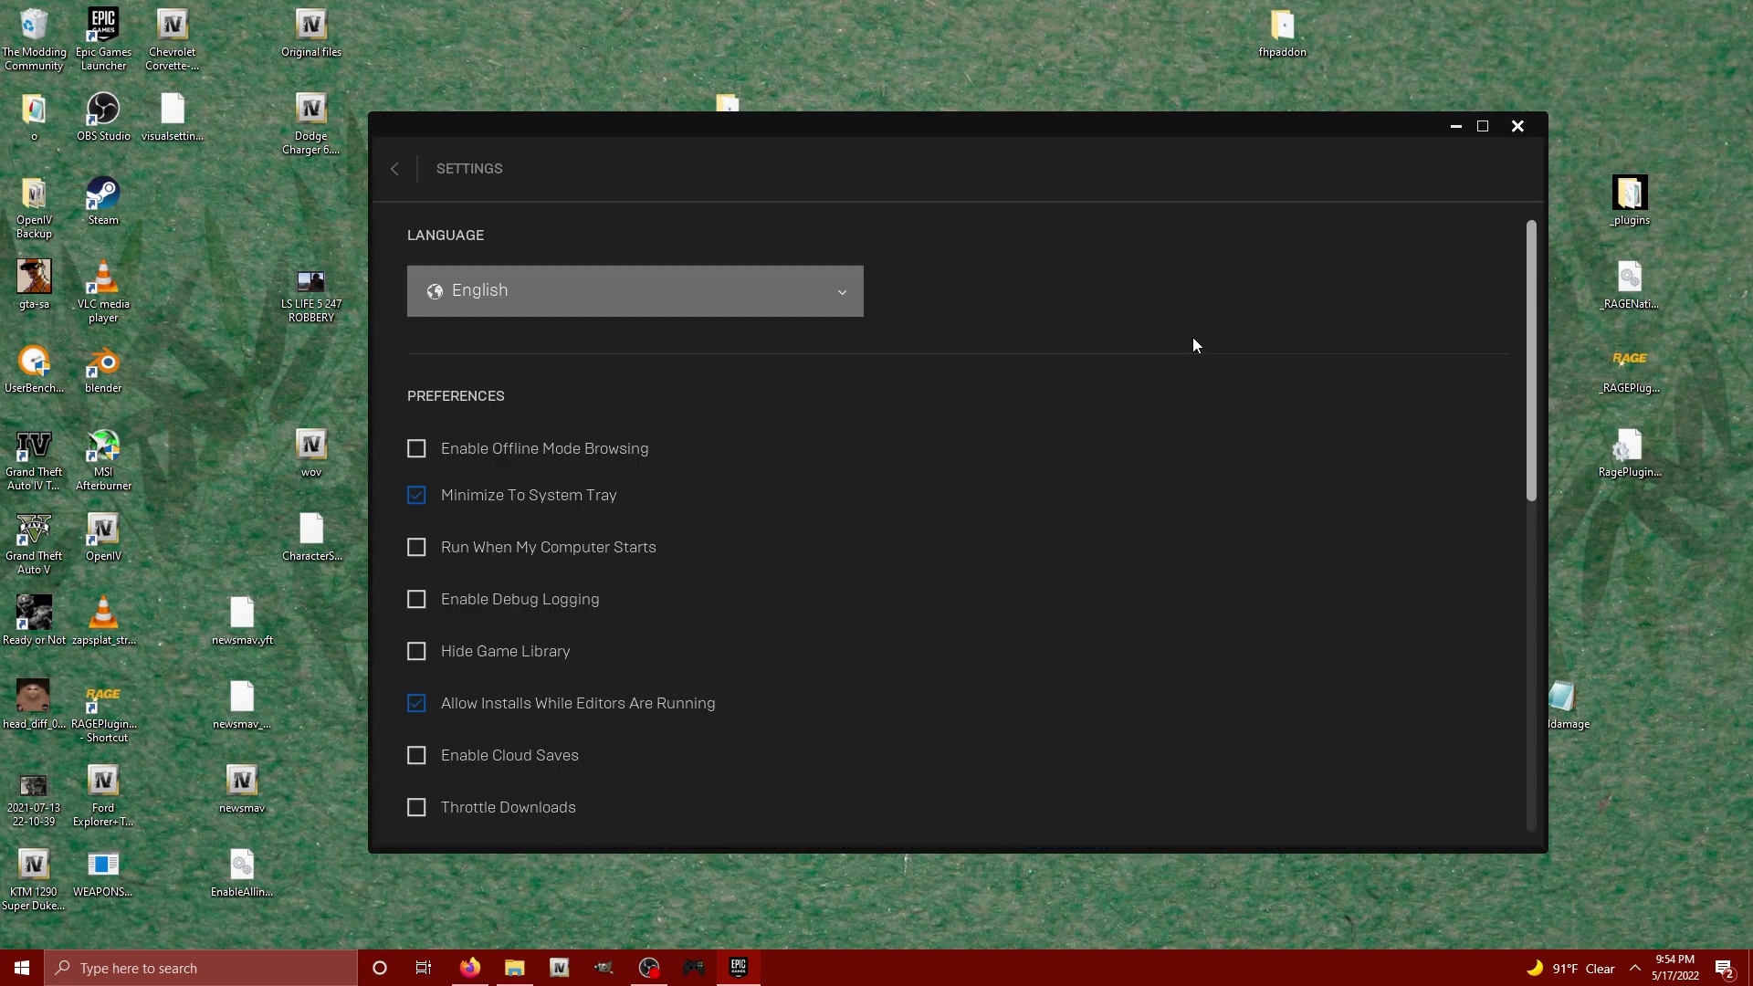
scroll(791, 387, "down", 10)
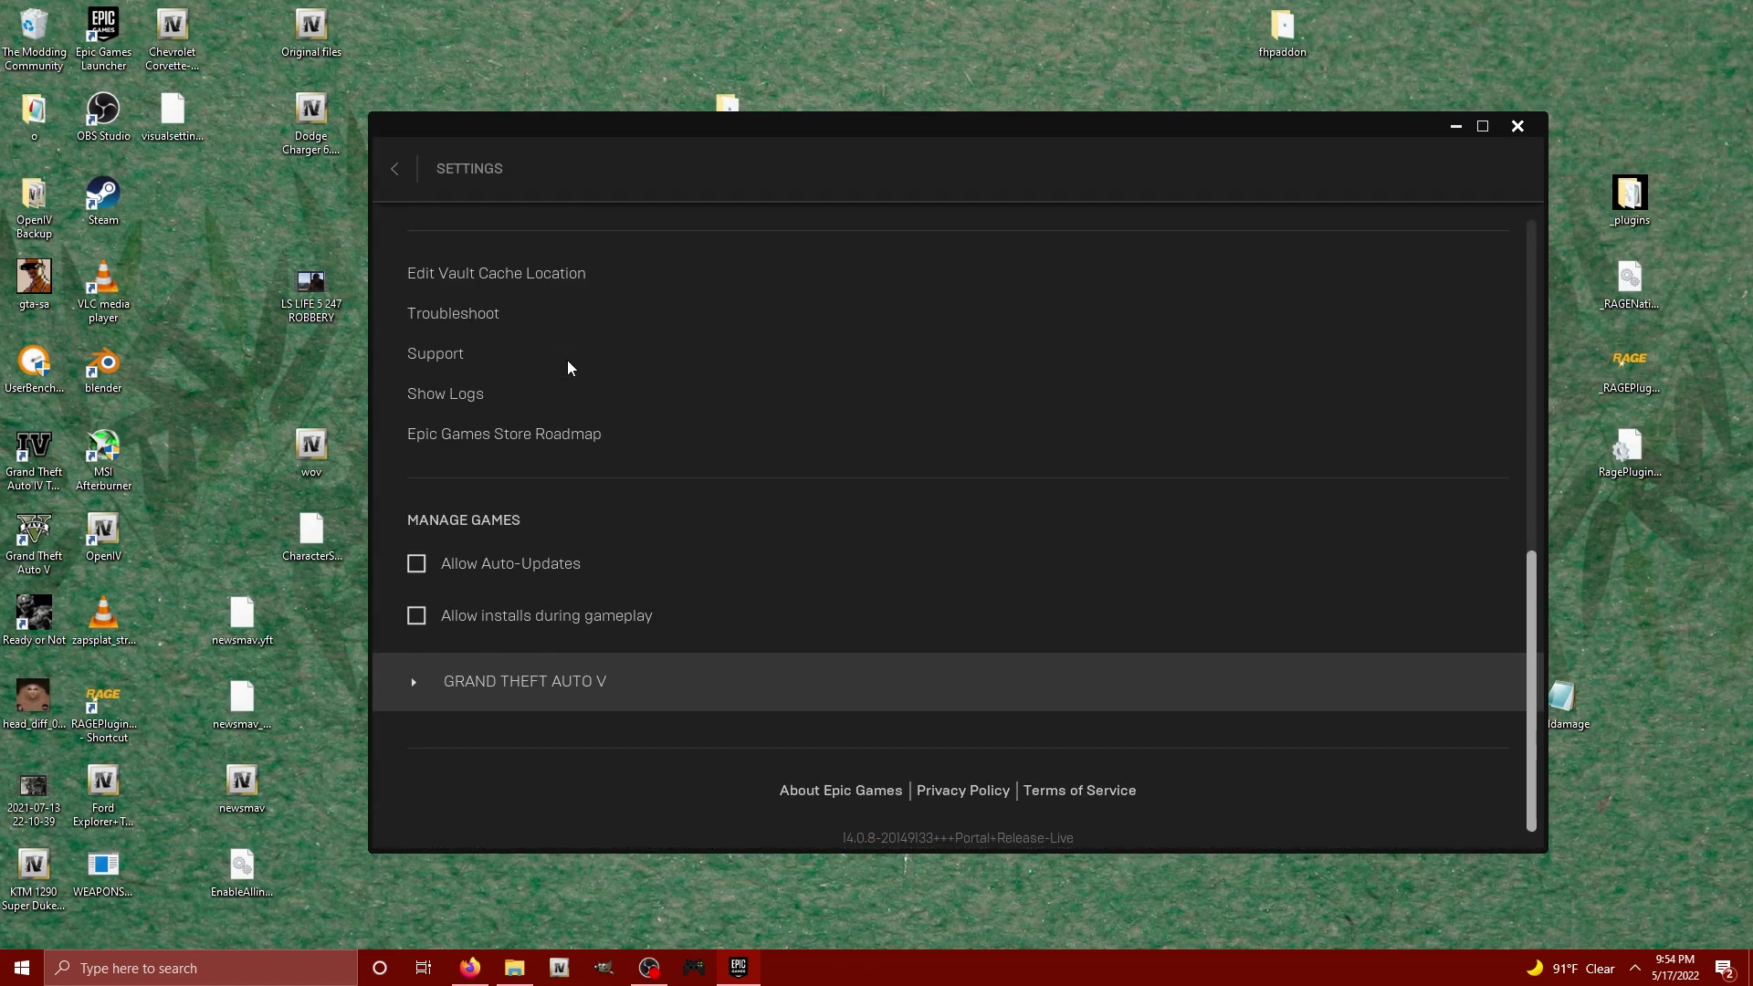
left_click(415, 566)
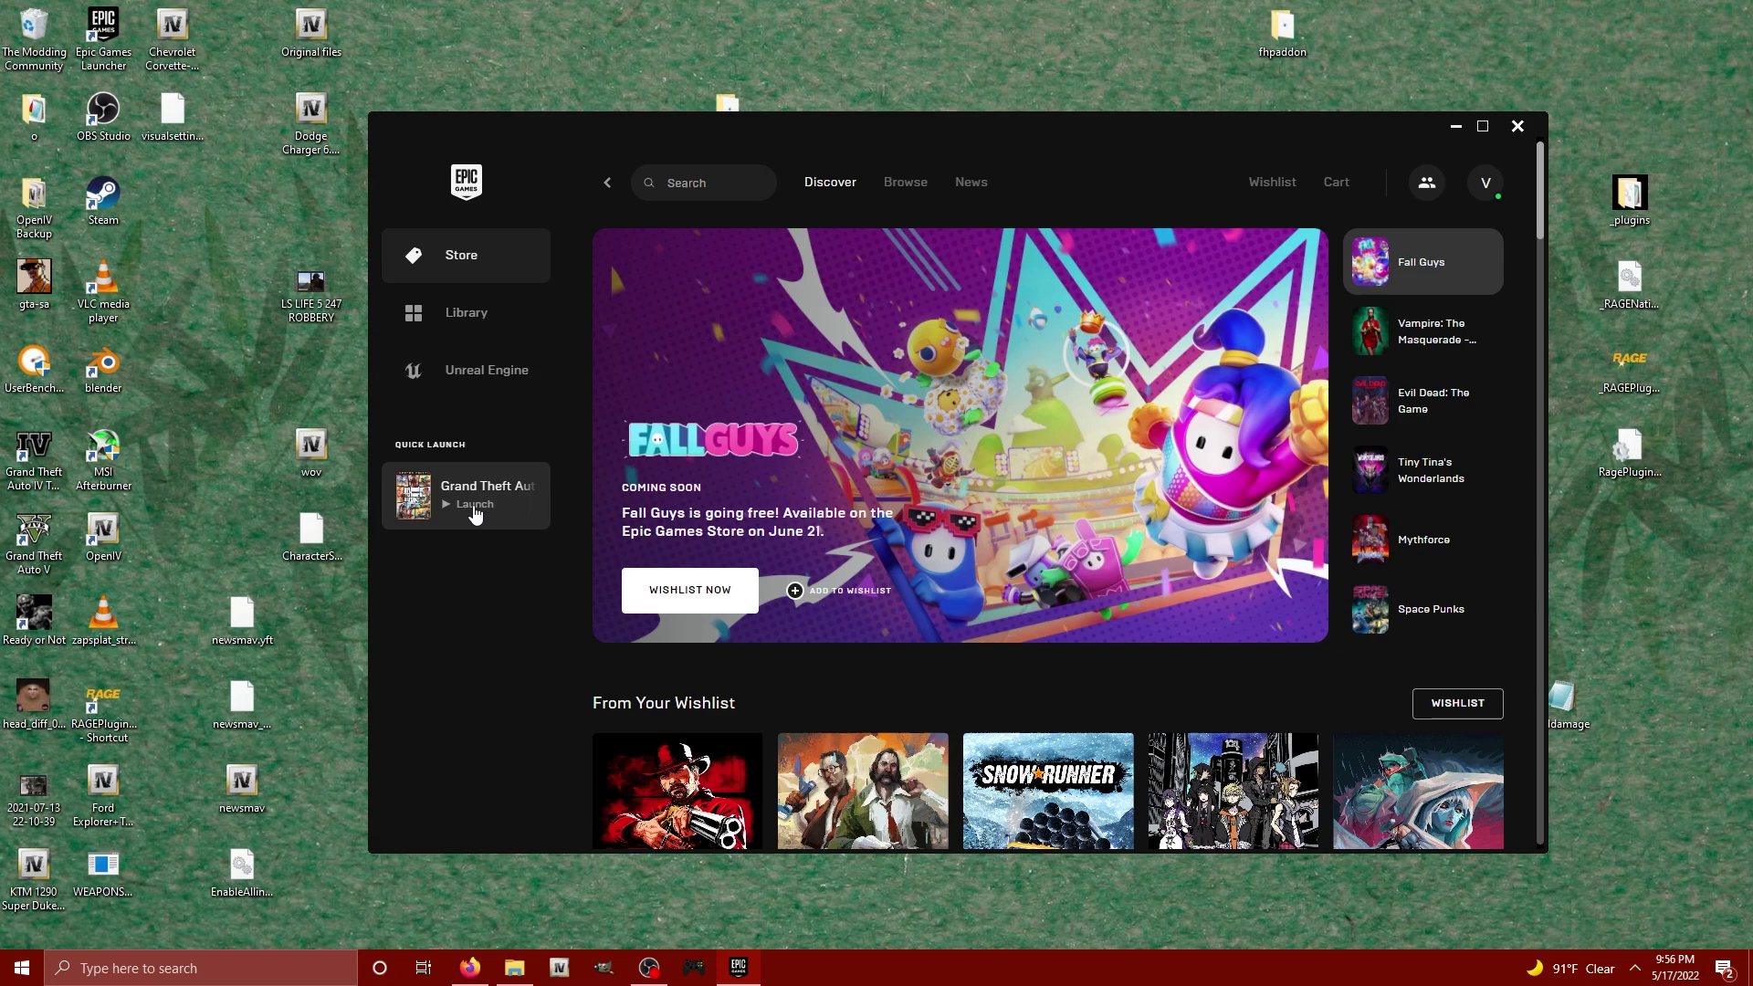
left_click(474, 514)
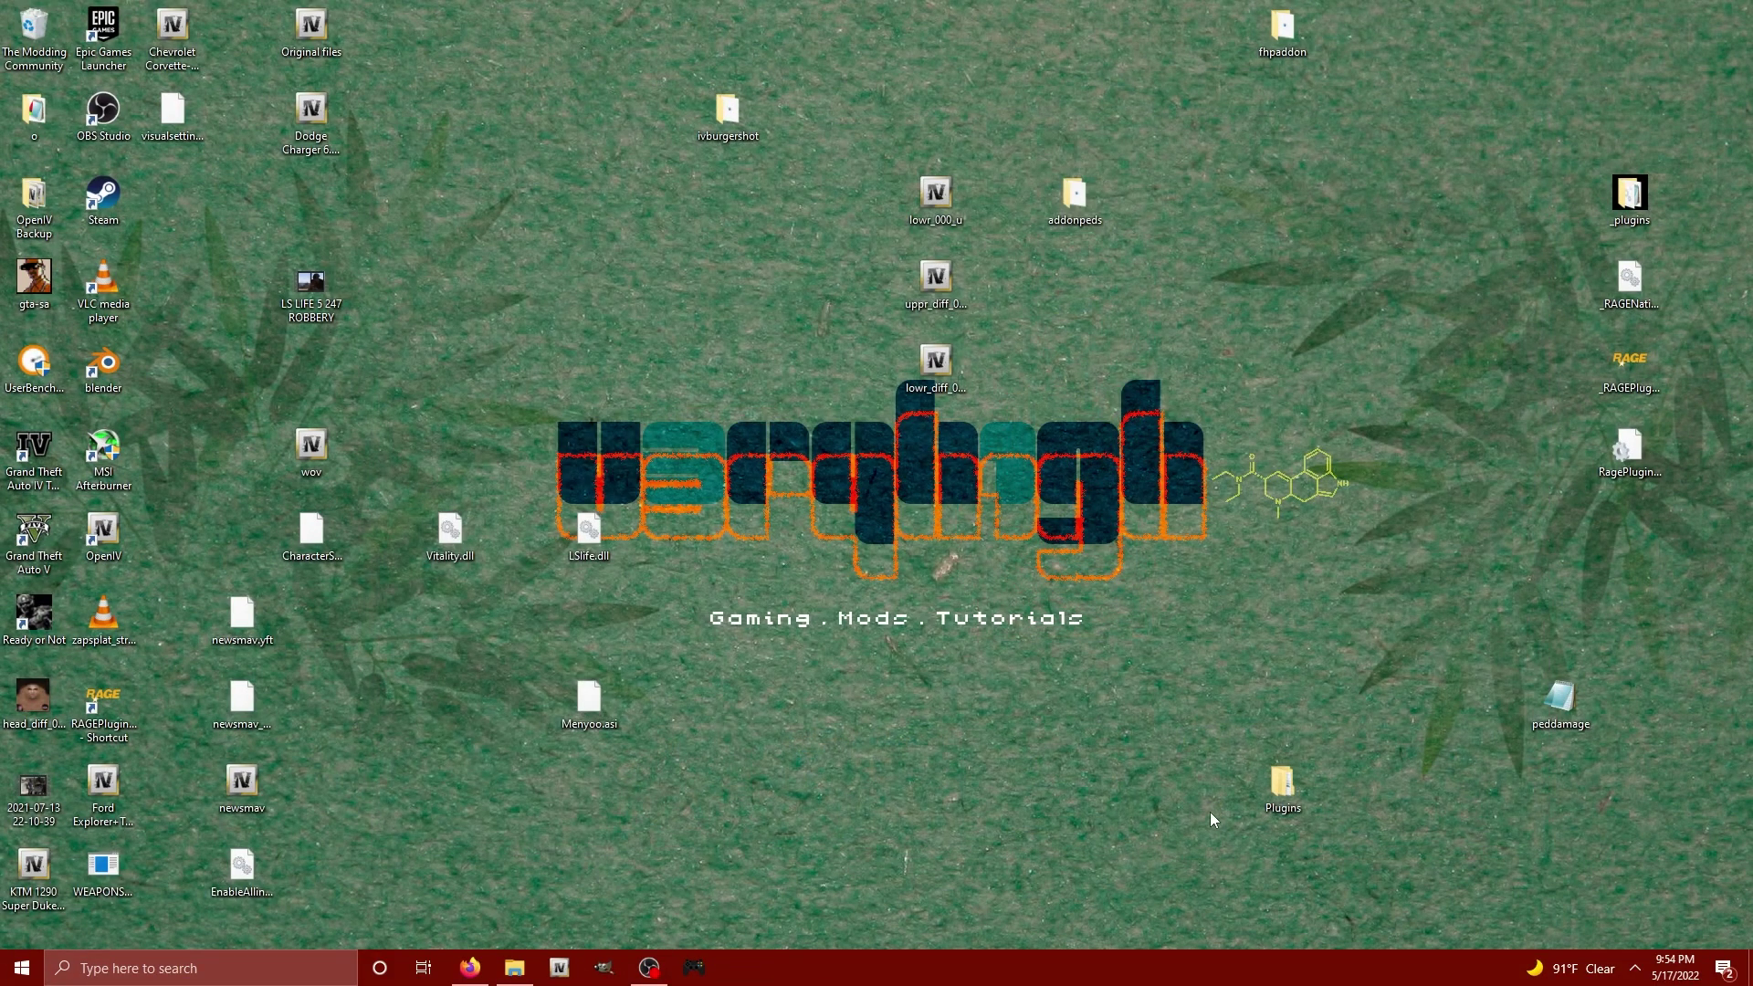
Step: Open Steam from the tray and view its Downloads page showing GTA IV's 153.8 MB update
left_click(1634, 970)
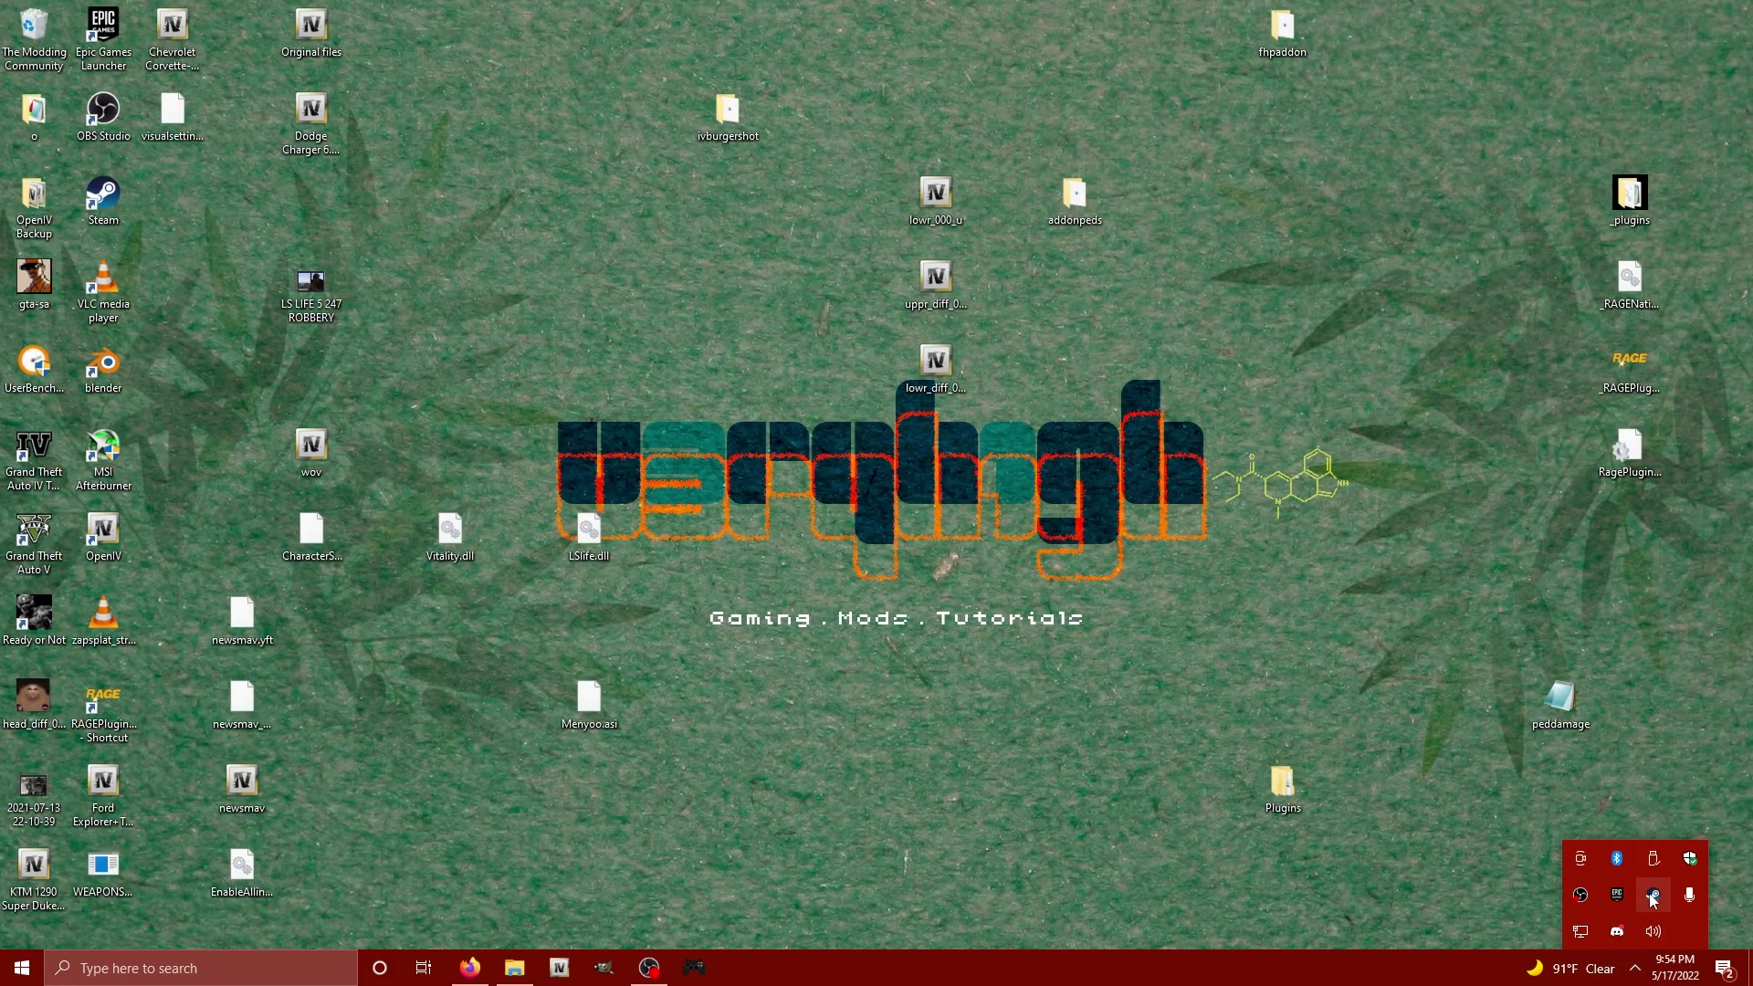
left_click(1652, 895)
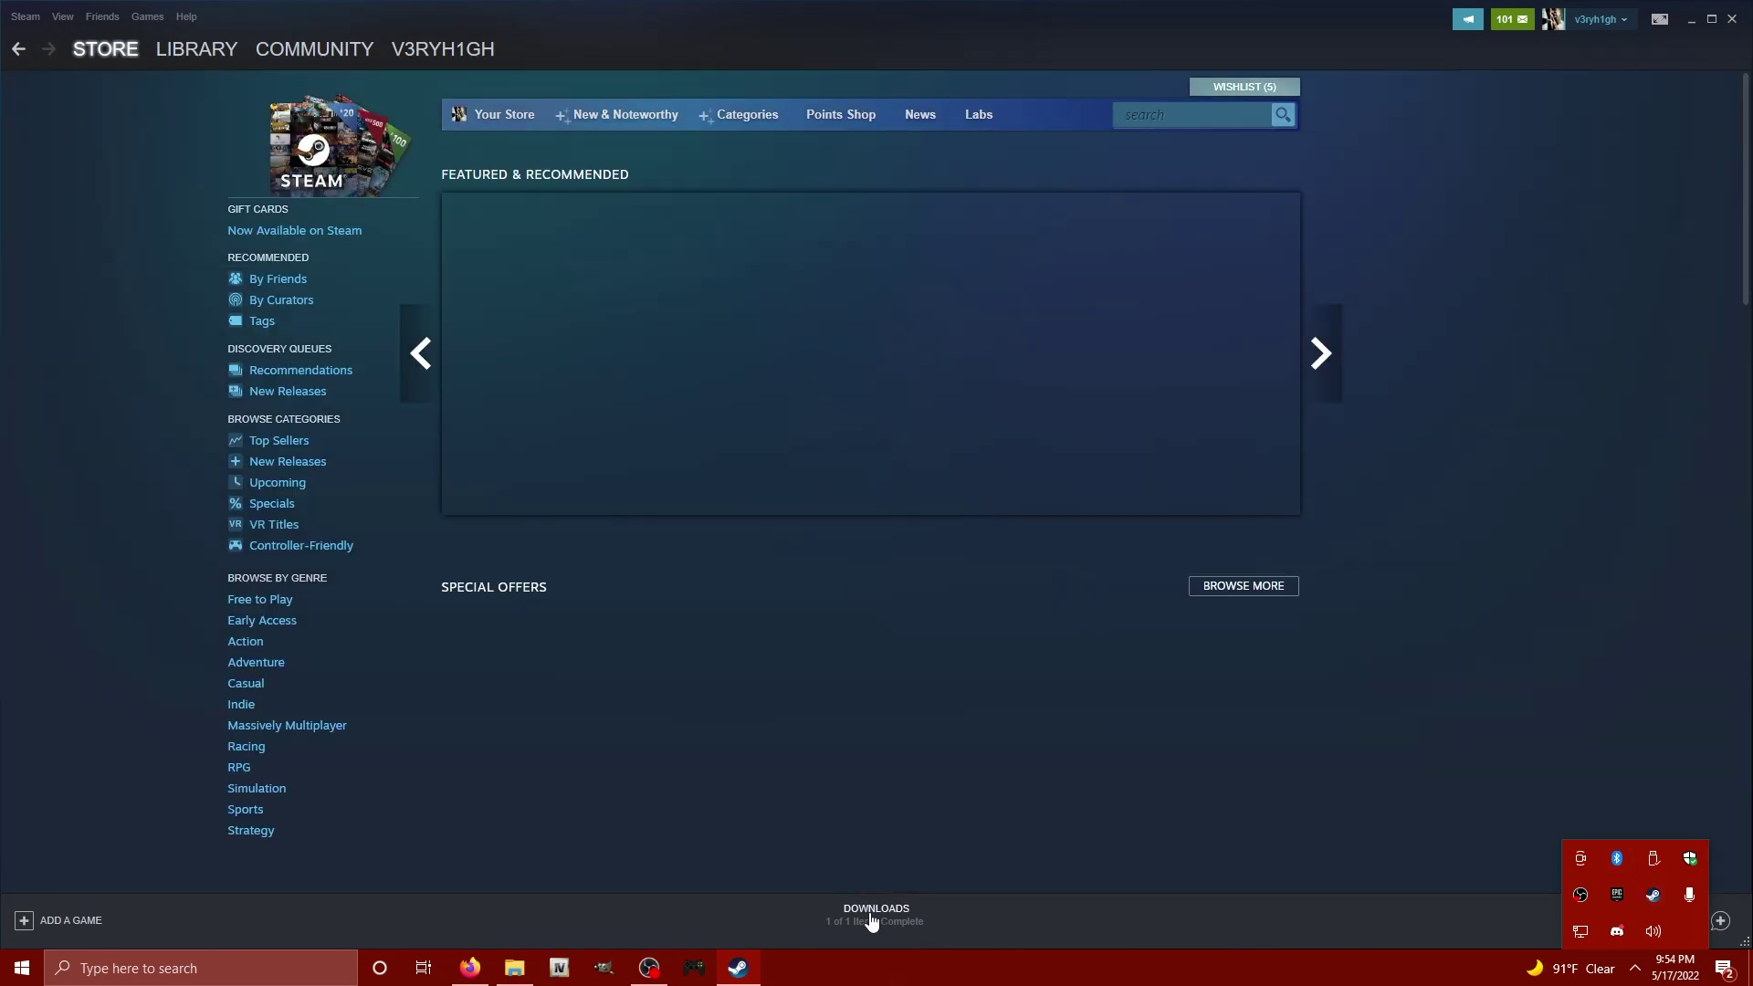
left_click(872, 913)
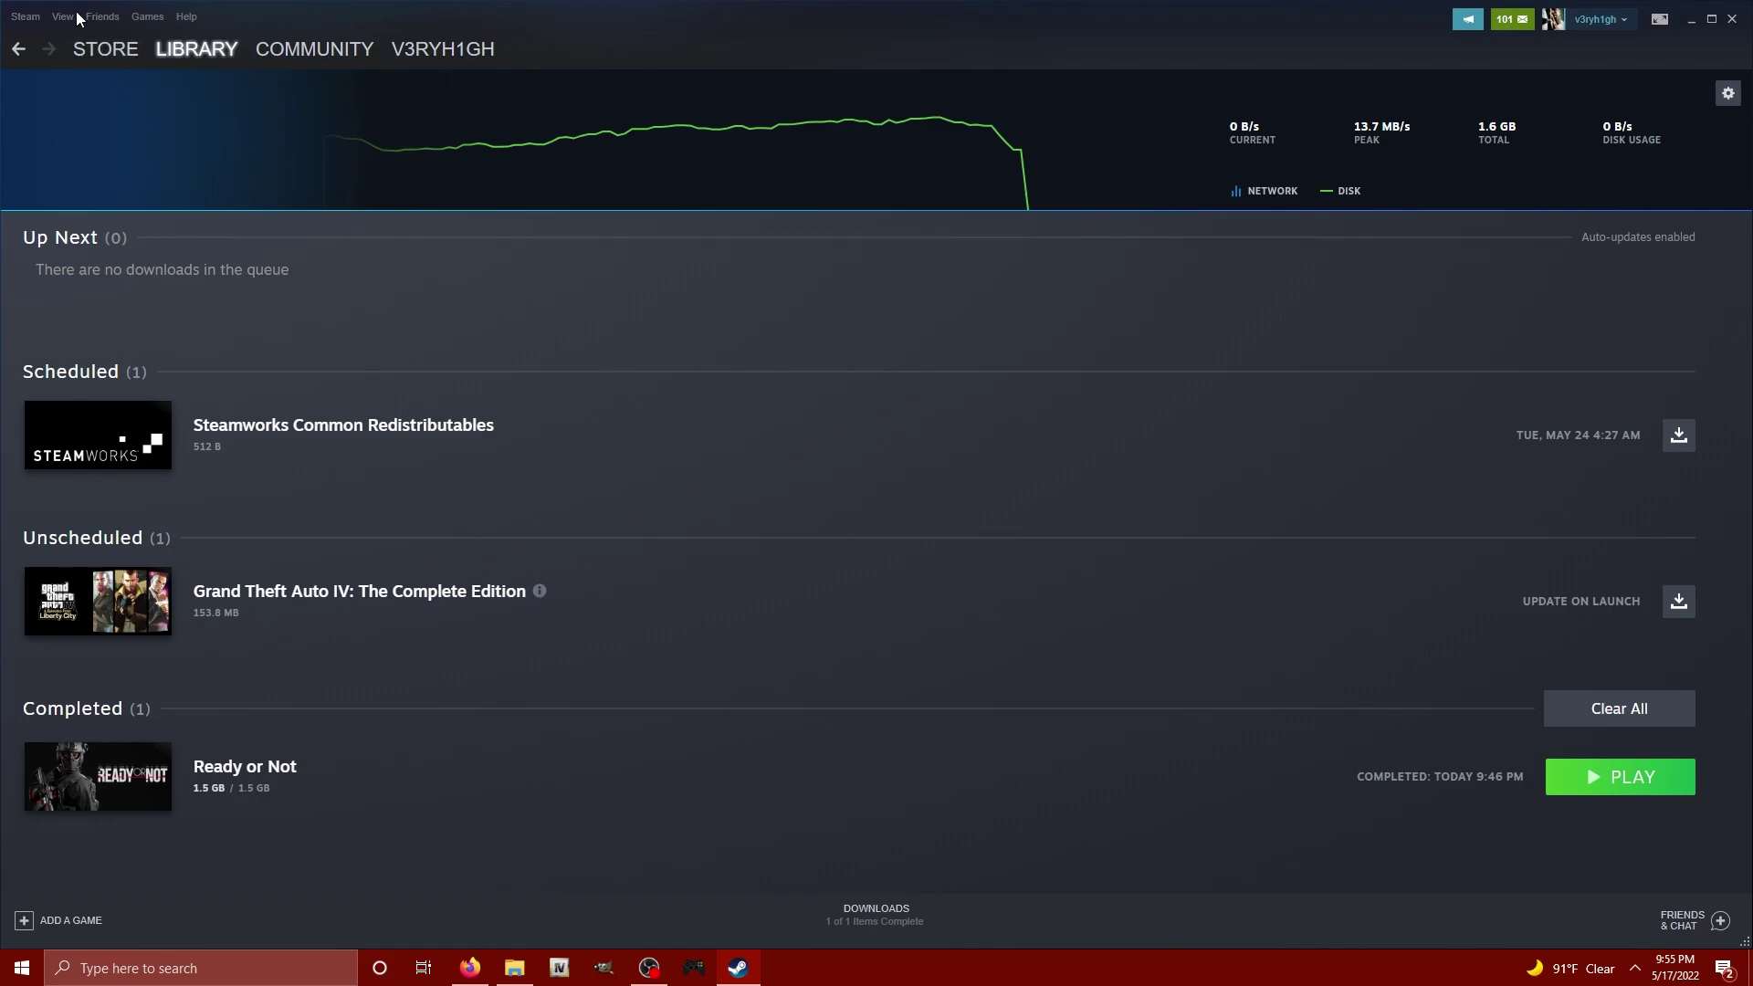
Step: Set GTA IV's automatic updates to update only when launched in its Properties, then close it
left_click(24, 16)
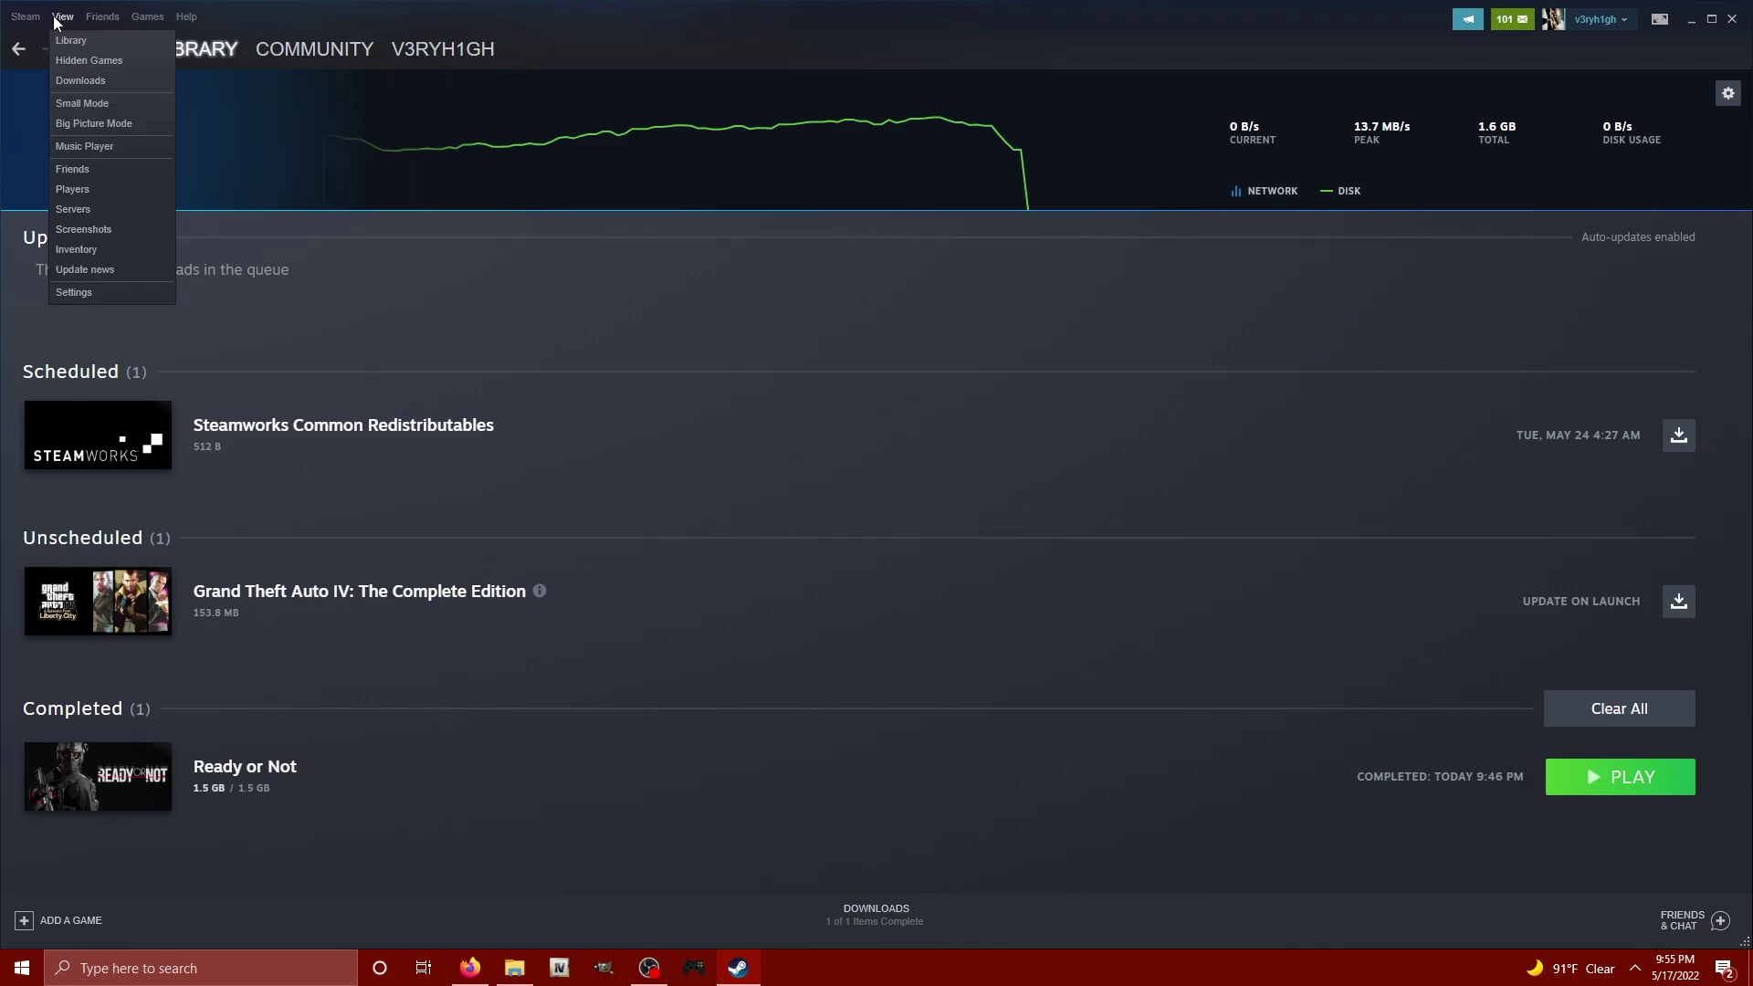
left_click(63, 20)
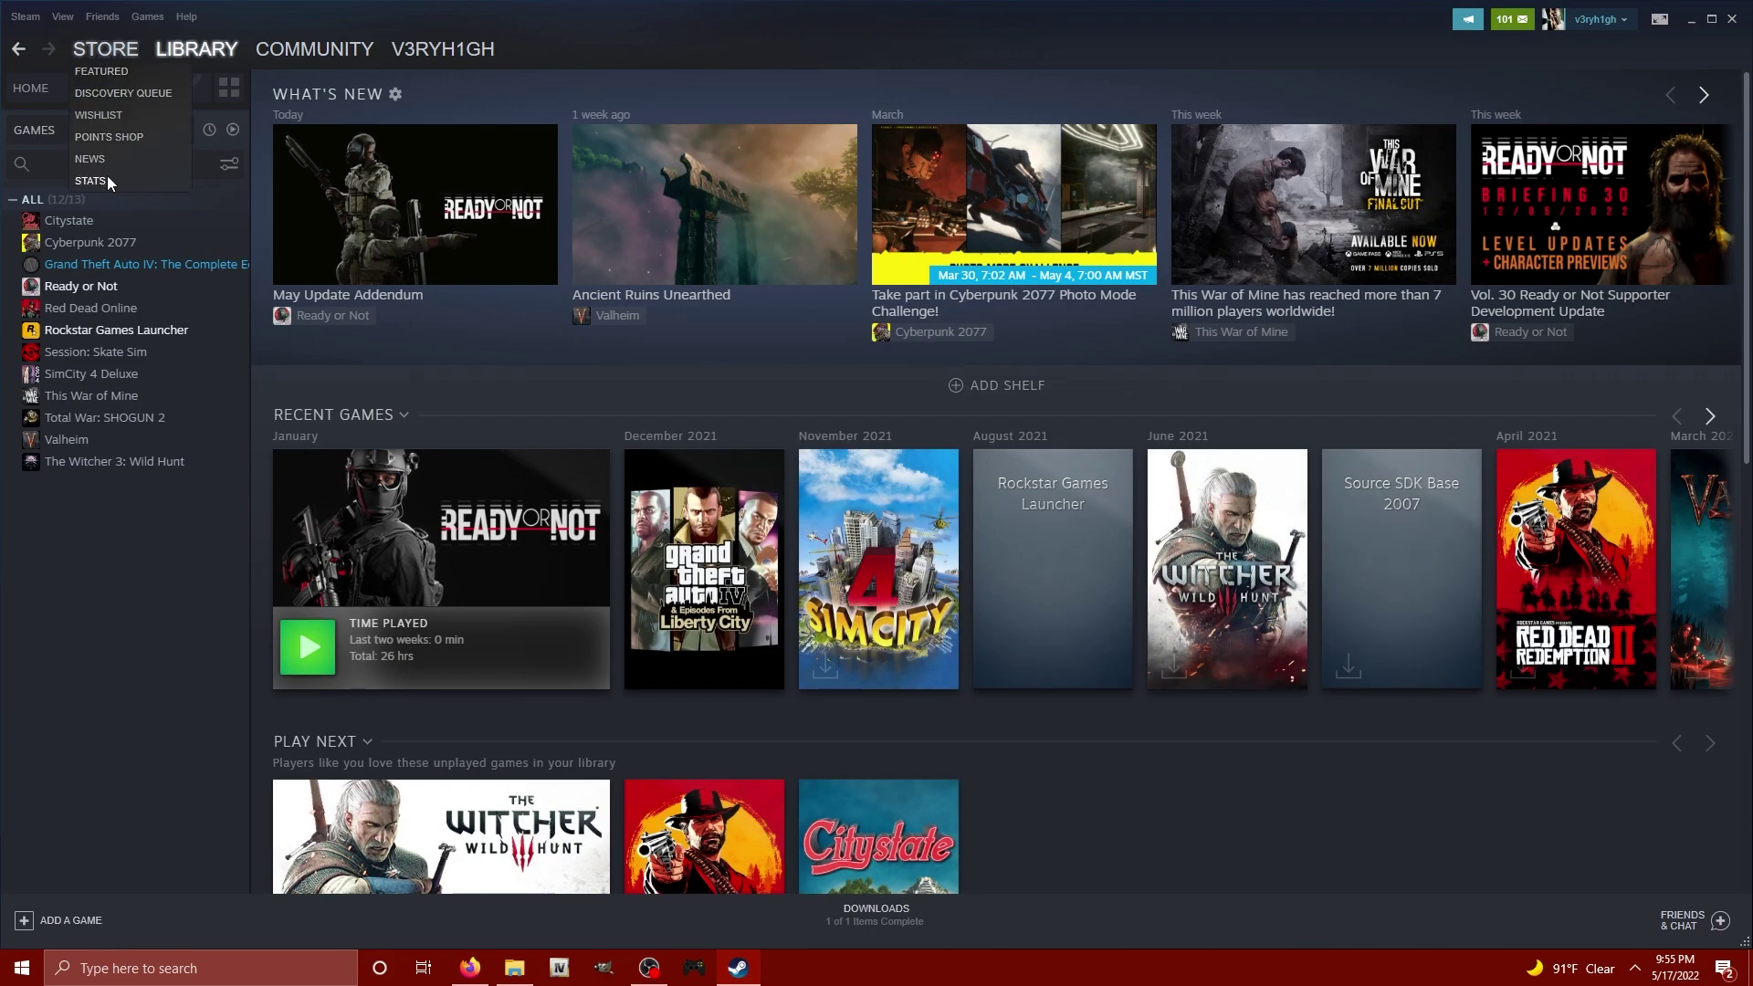
right_click(107, 267)
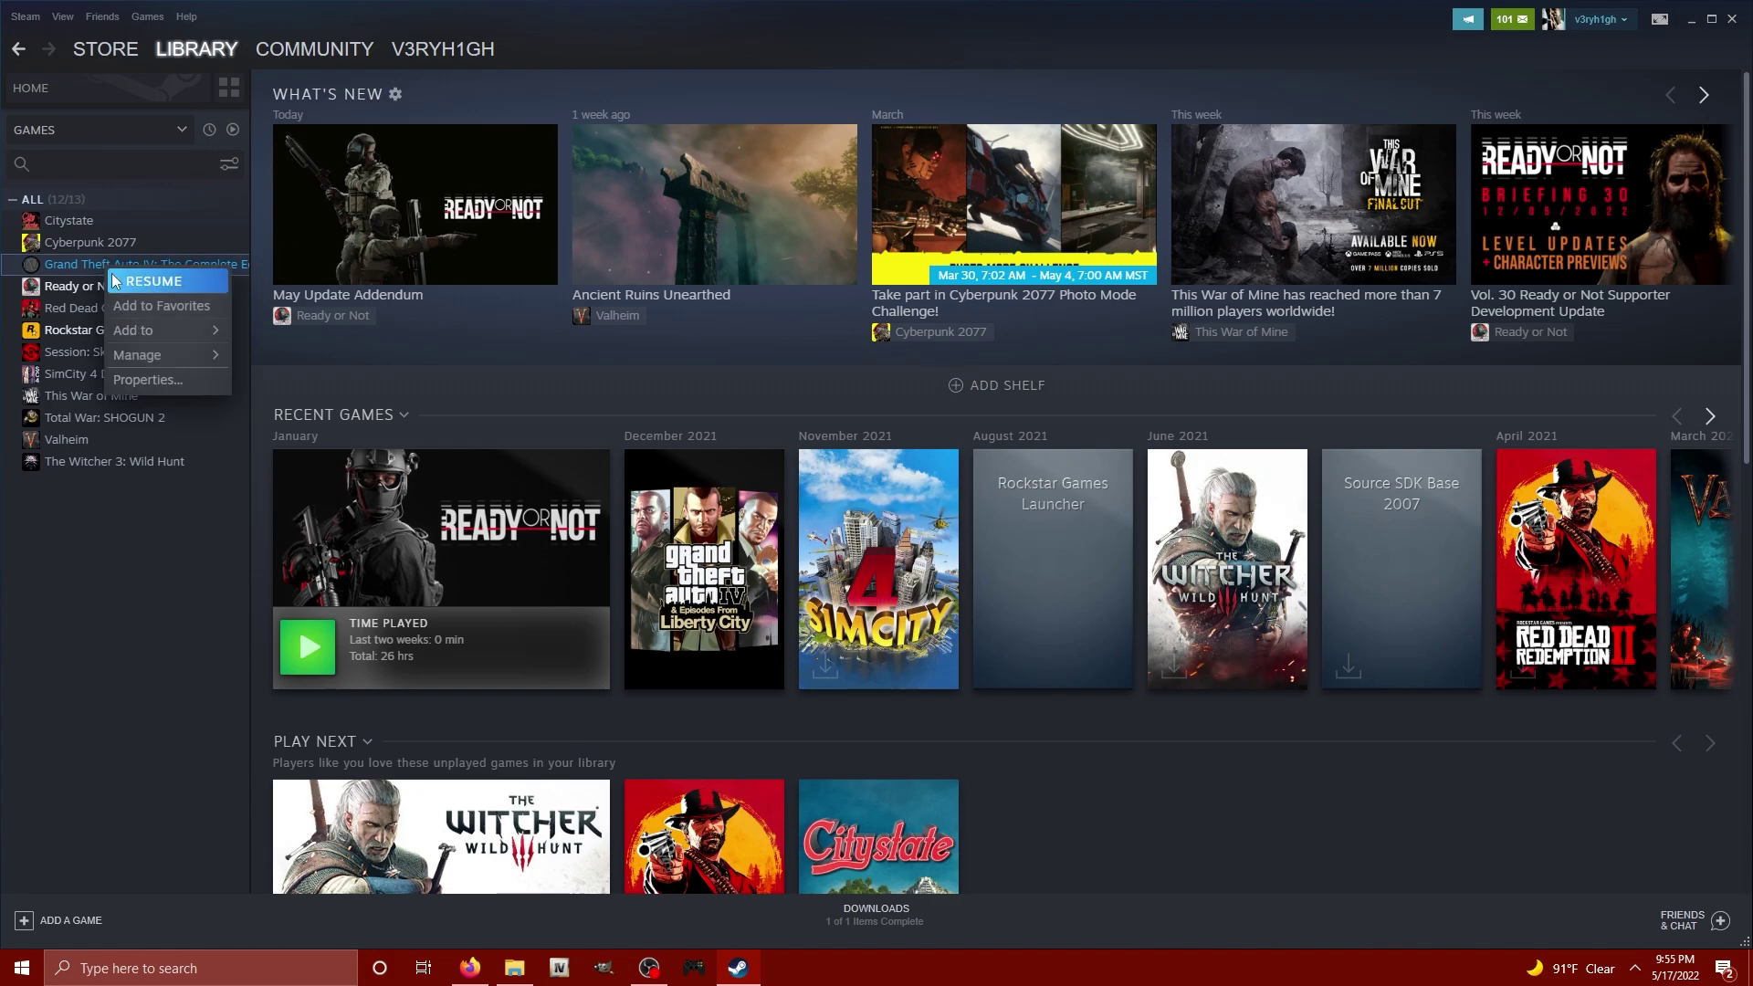
left_click(137, 380)
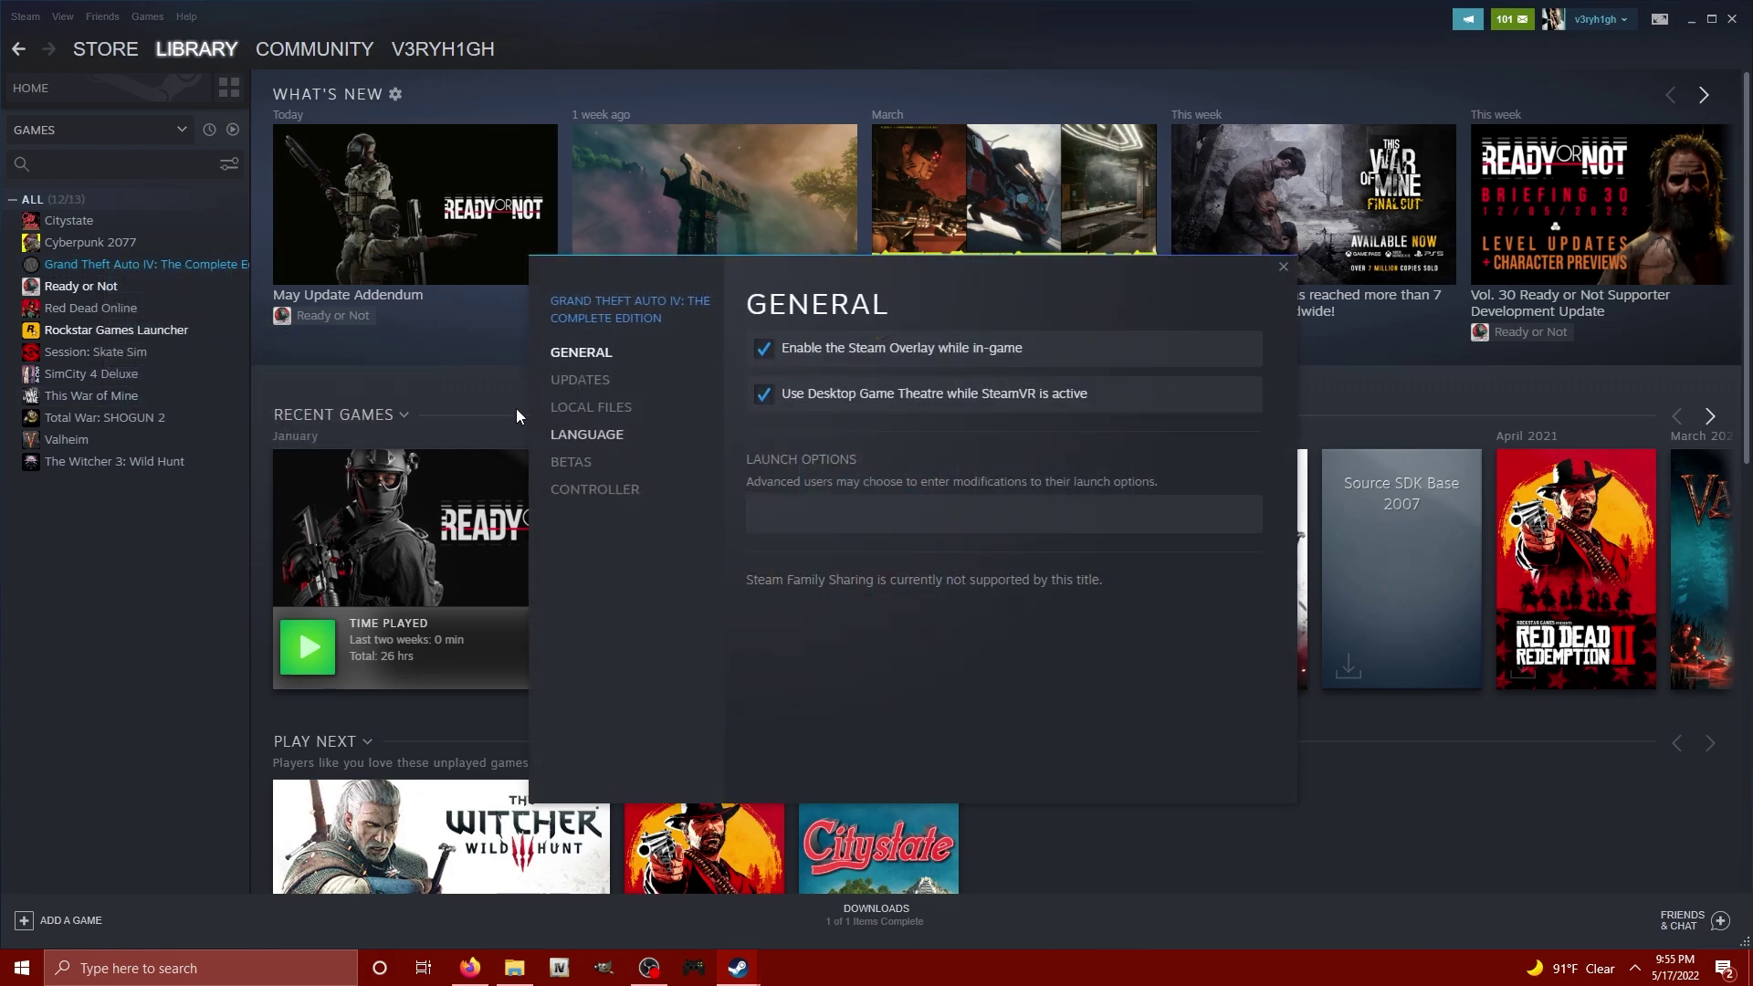
left_click(604, 379)
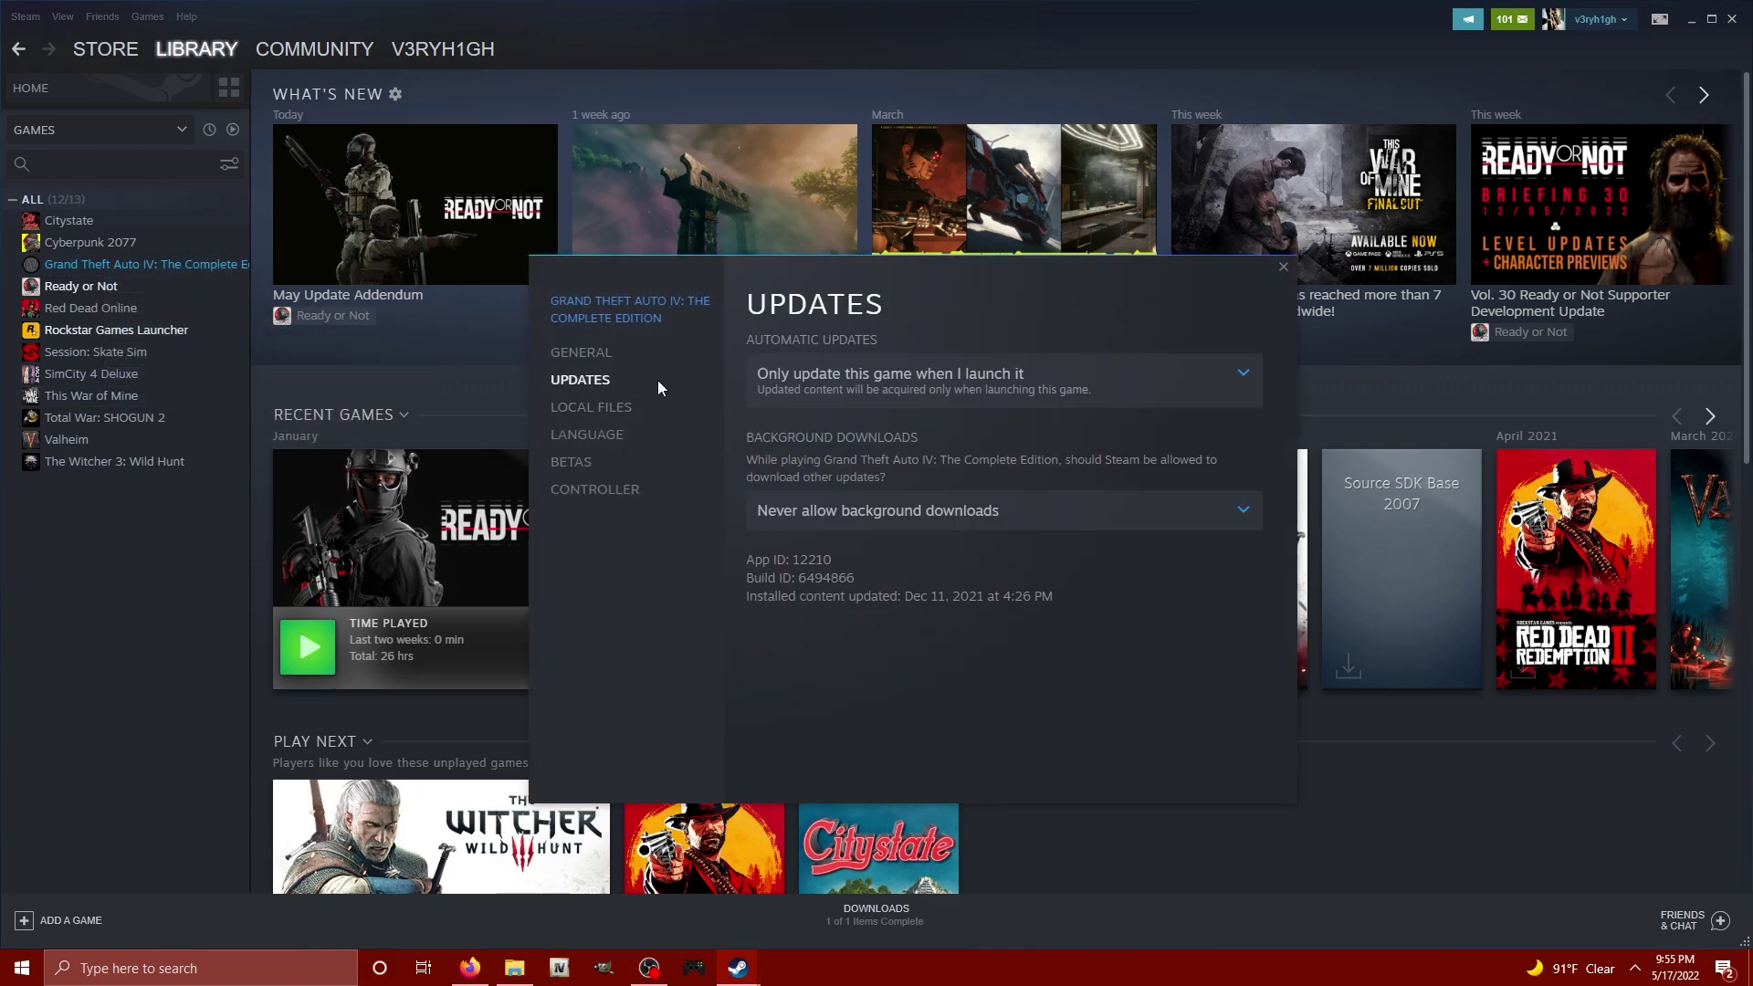
left_click(882, 402)
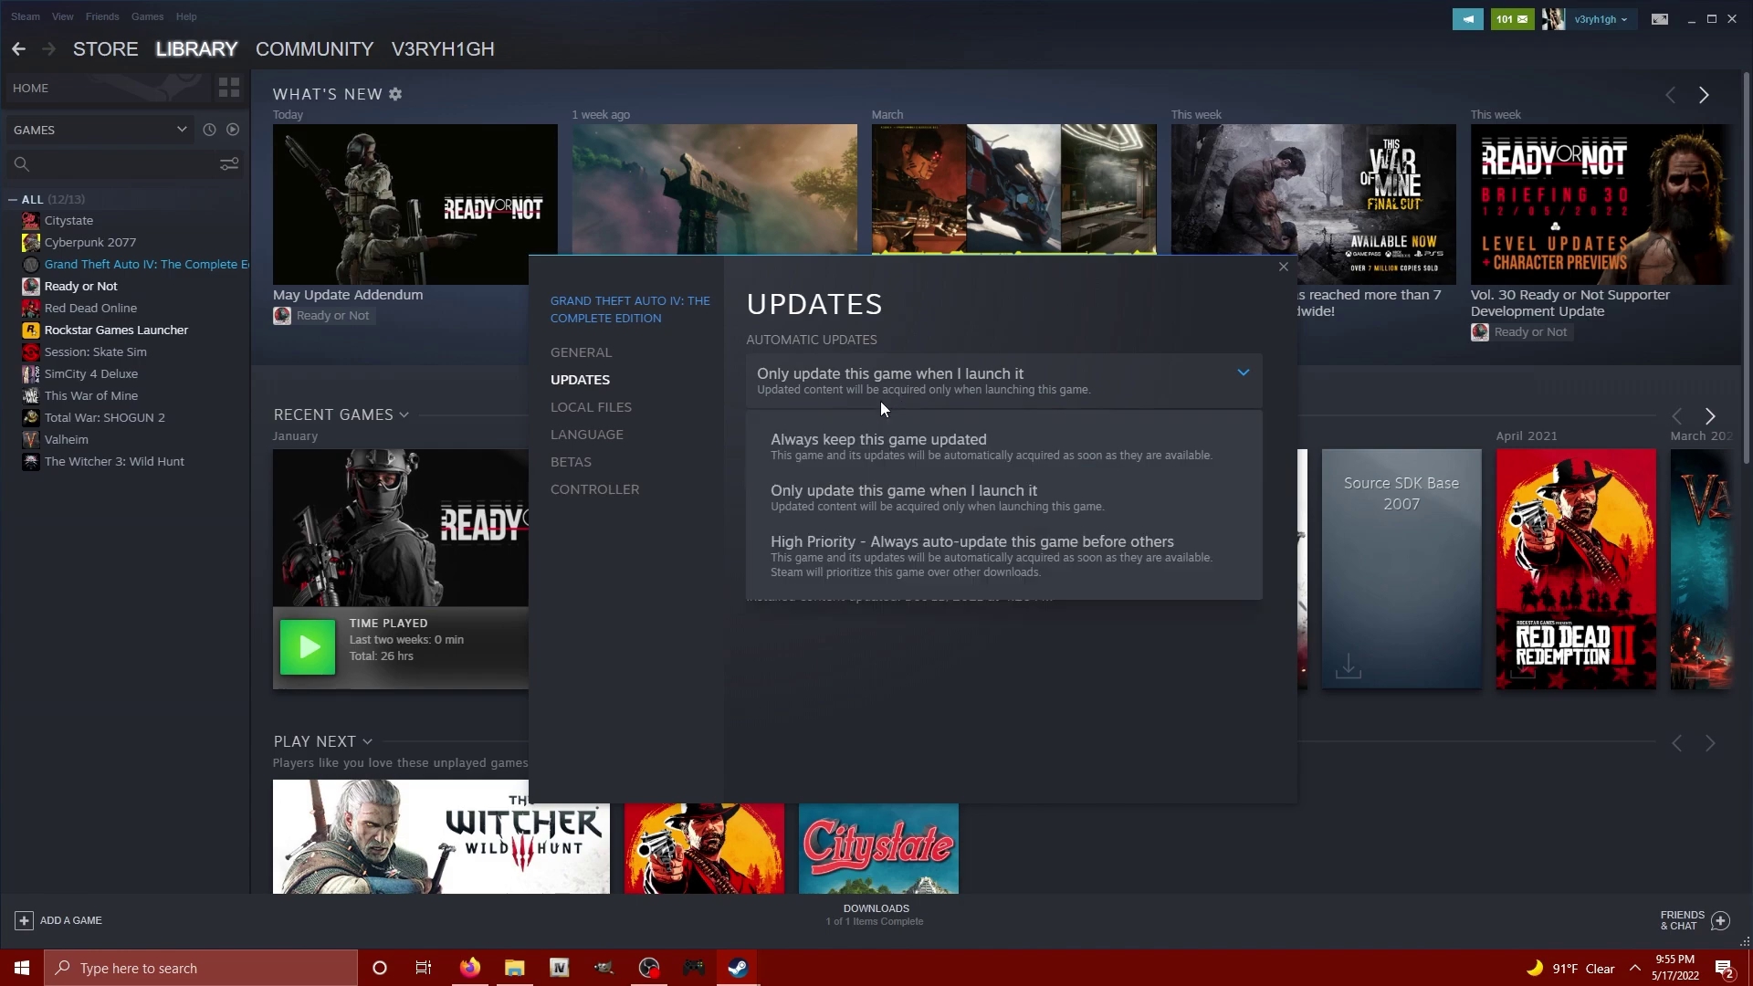
left_click(1170, 701)
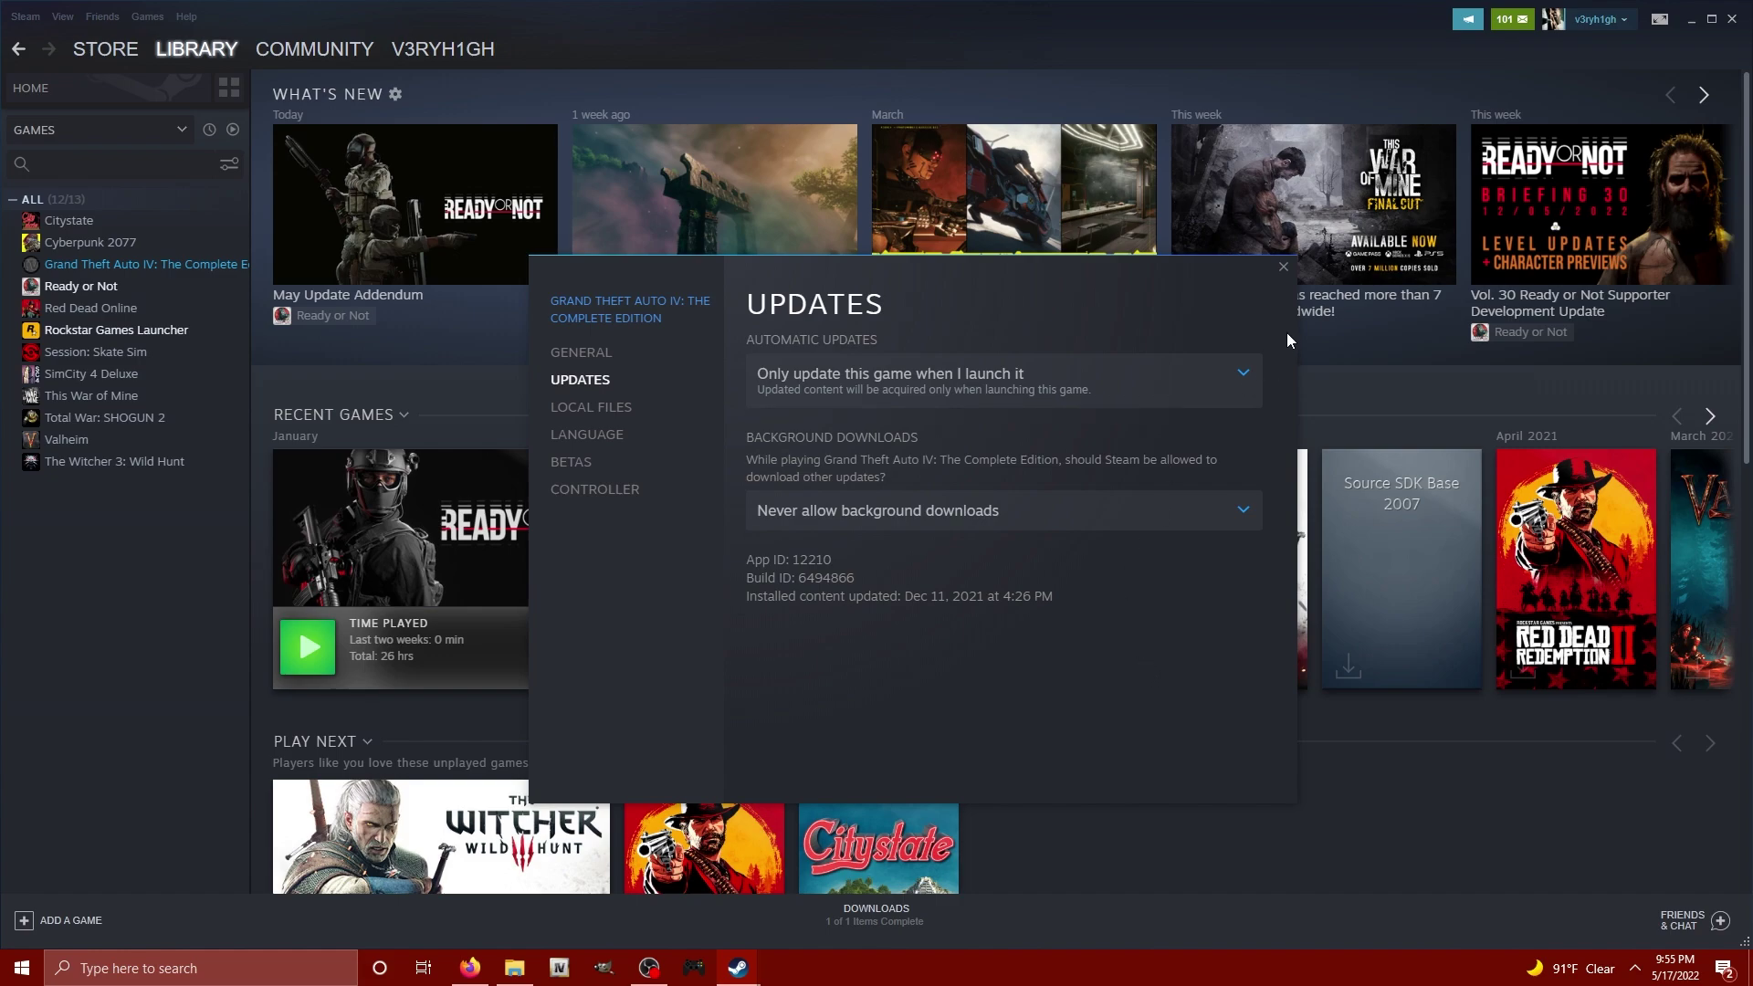
left_click(1282, 268)
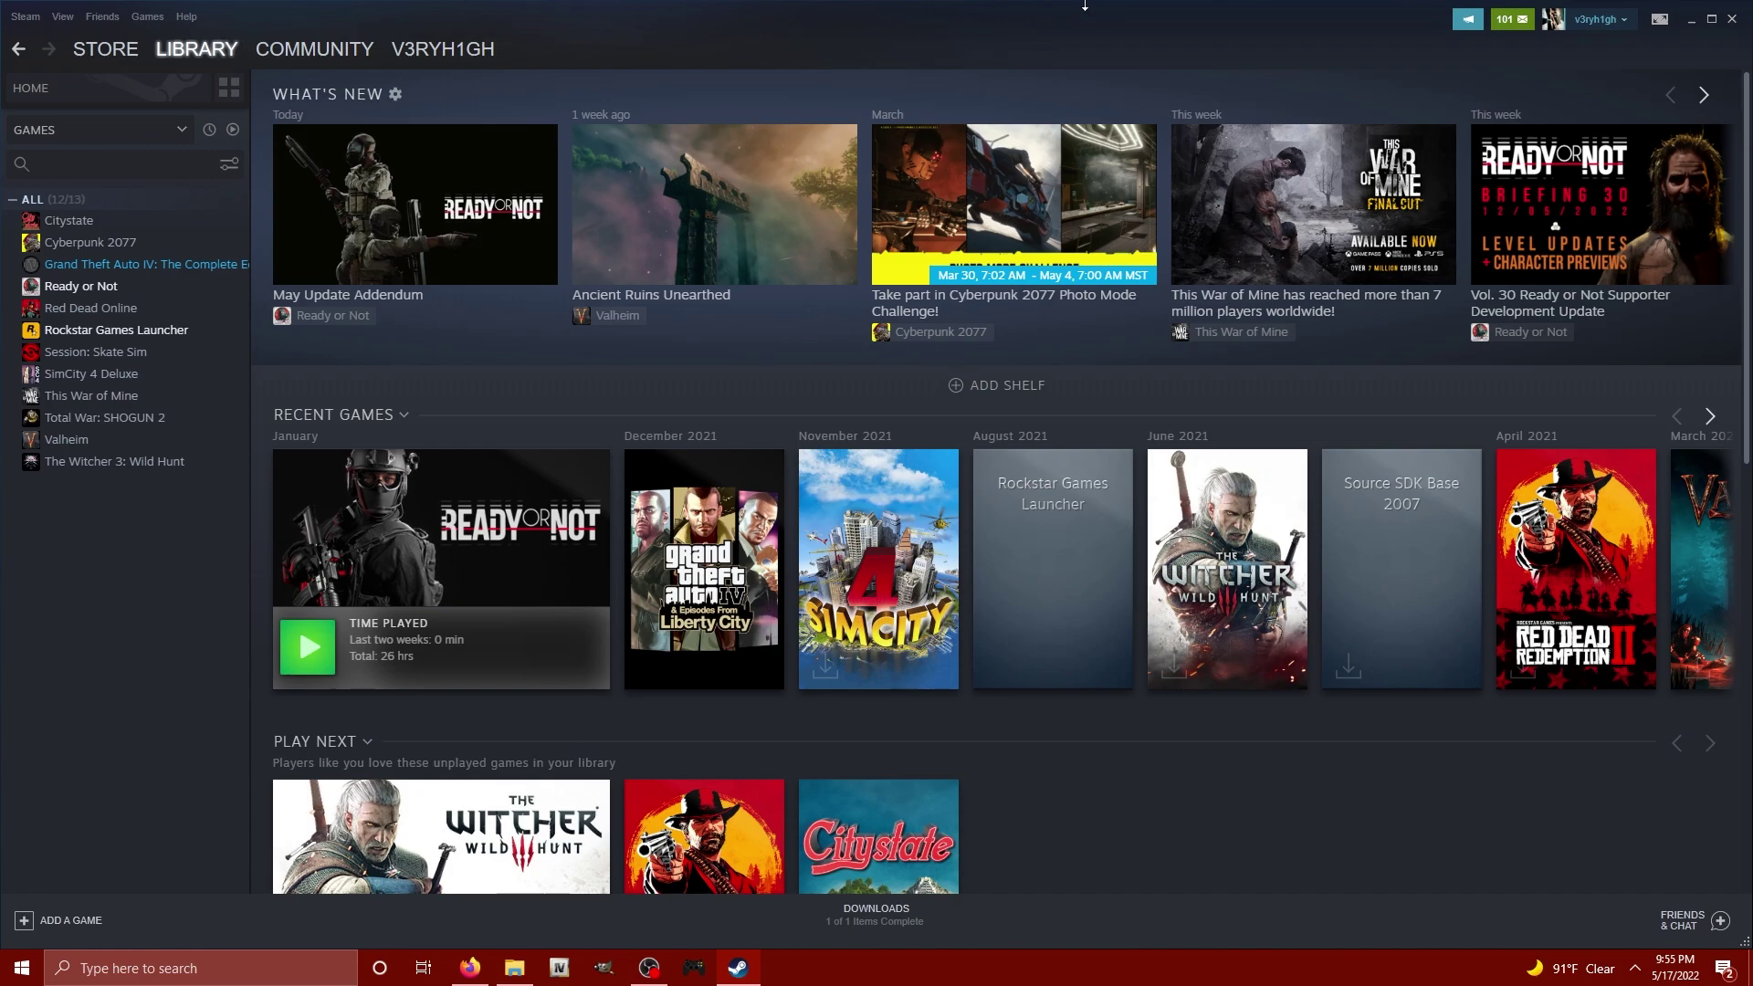
Step: Close the Steam window to return to the Windows desktop
left_click(1732, 18)
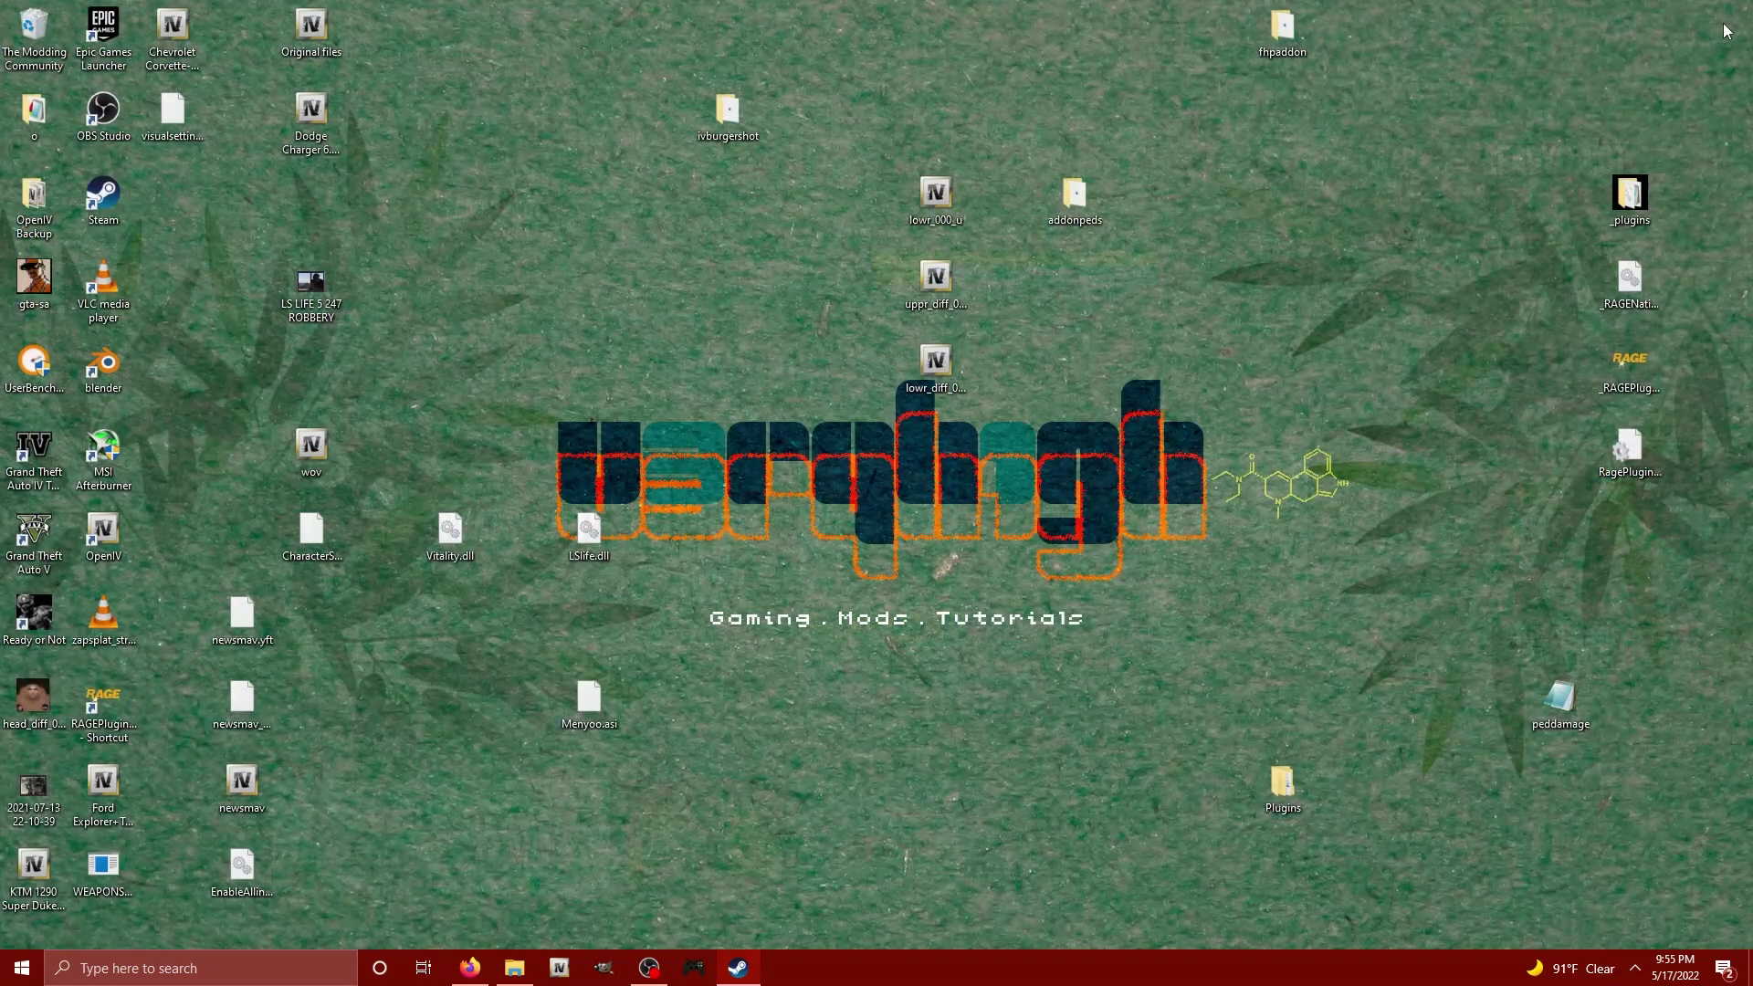